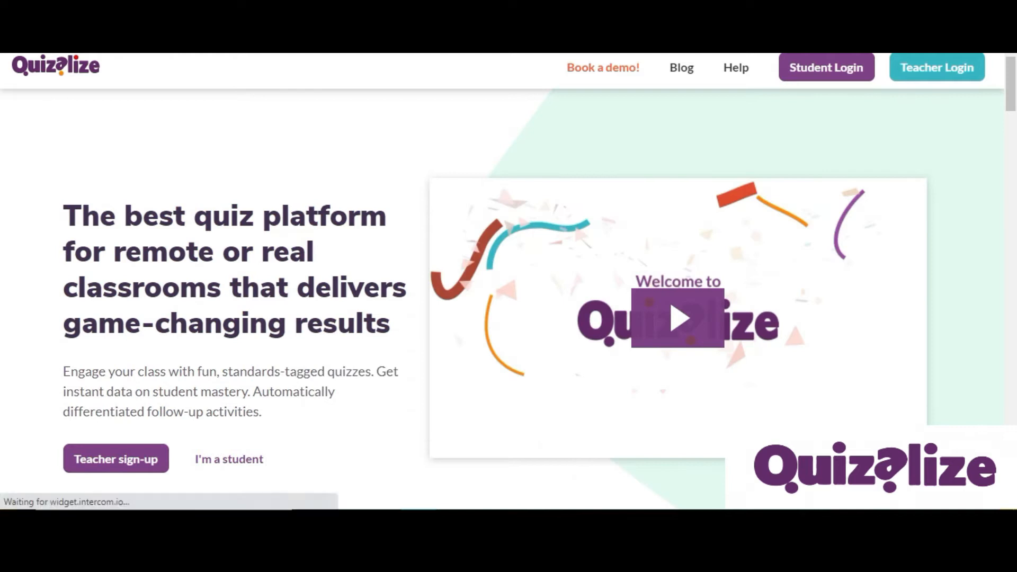
Log in to the teacher account using Google sign-in.
left_click(267, 461)
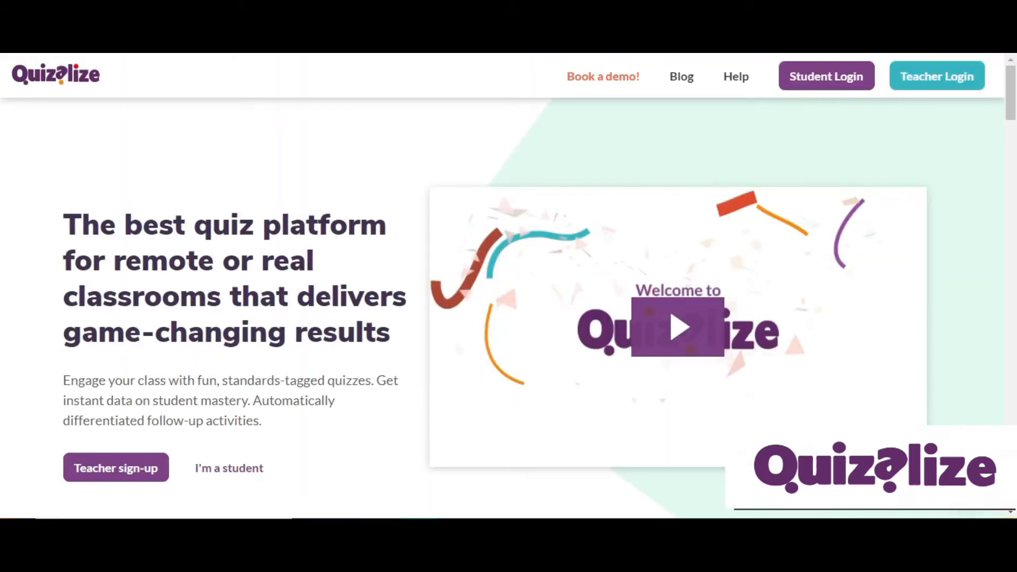
left_click(127, 462)
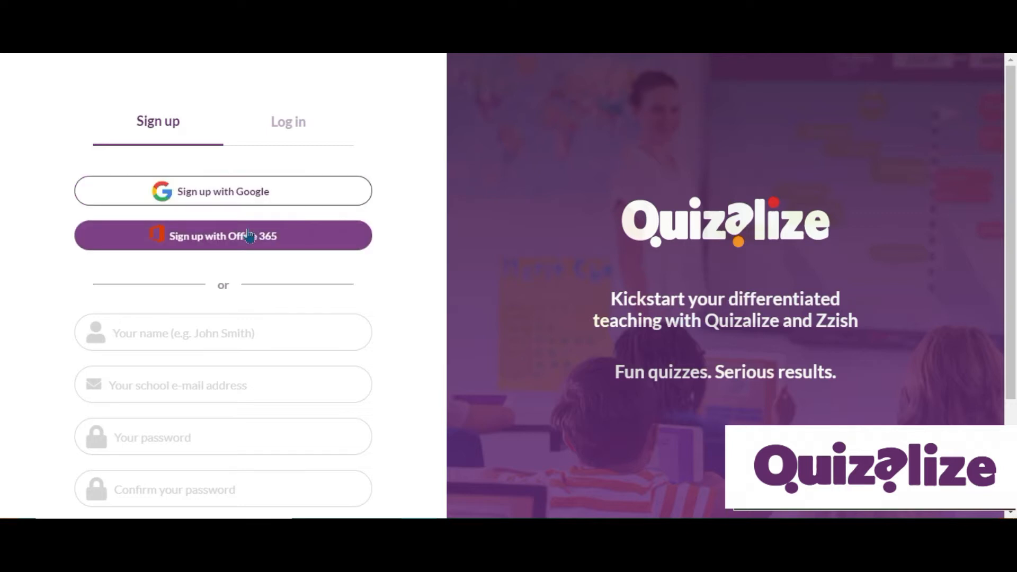
left_click(297, 123)
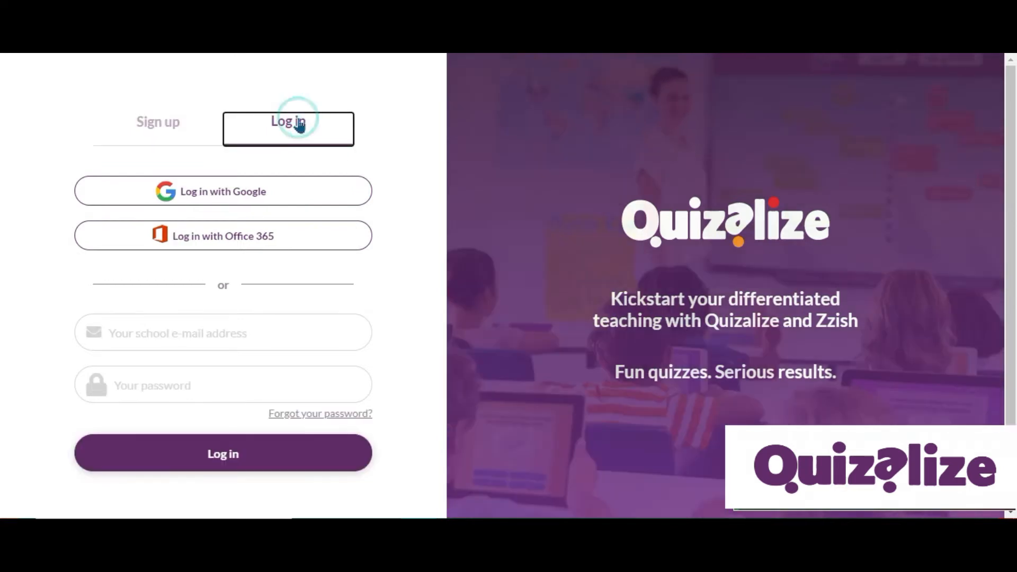
left_click(289, 198)
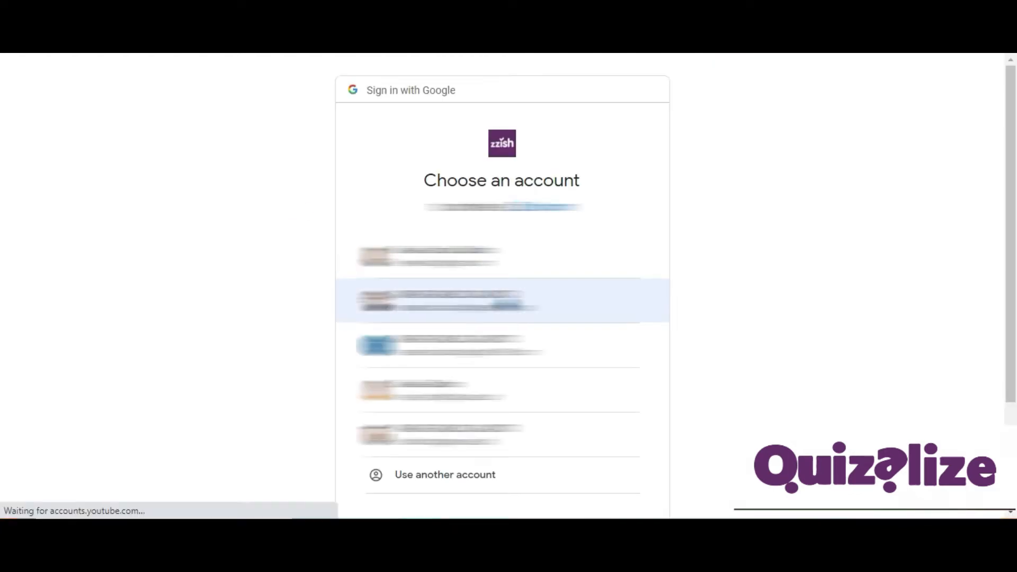
left_click(507, 300)
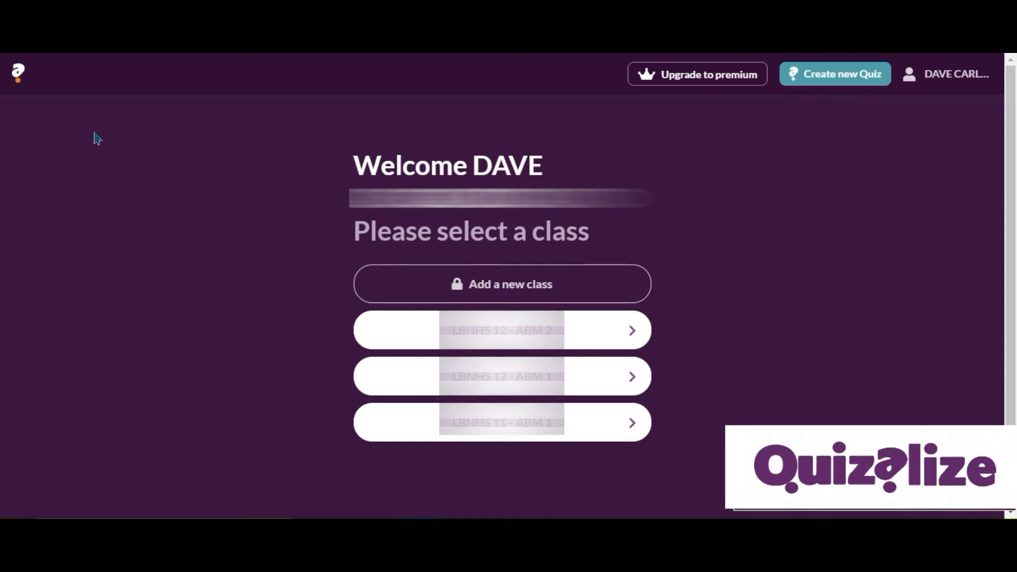
Open the resources library and search it for Mathematics.
left_click(18, 74)
left_click(67, 79)
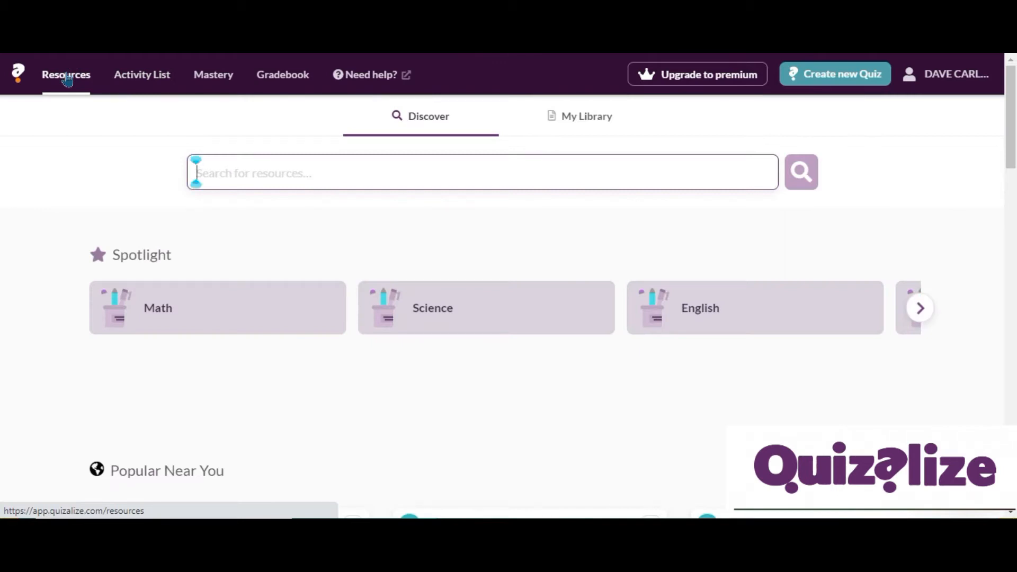
left_click(226, 178)
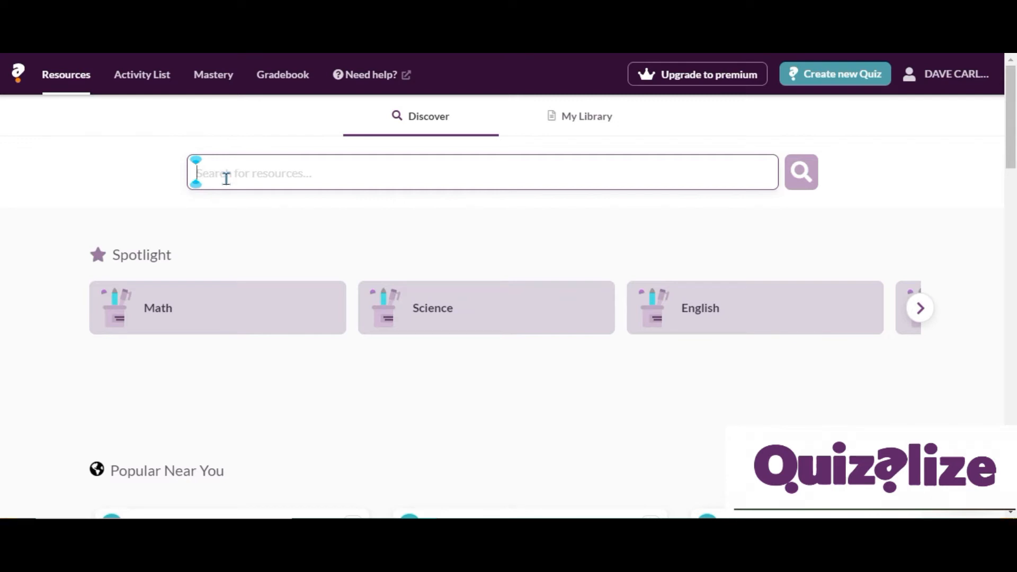
type("Mathematics")
key("Return")
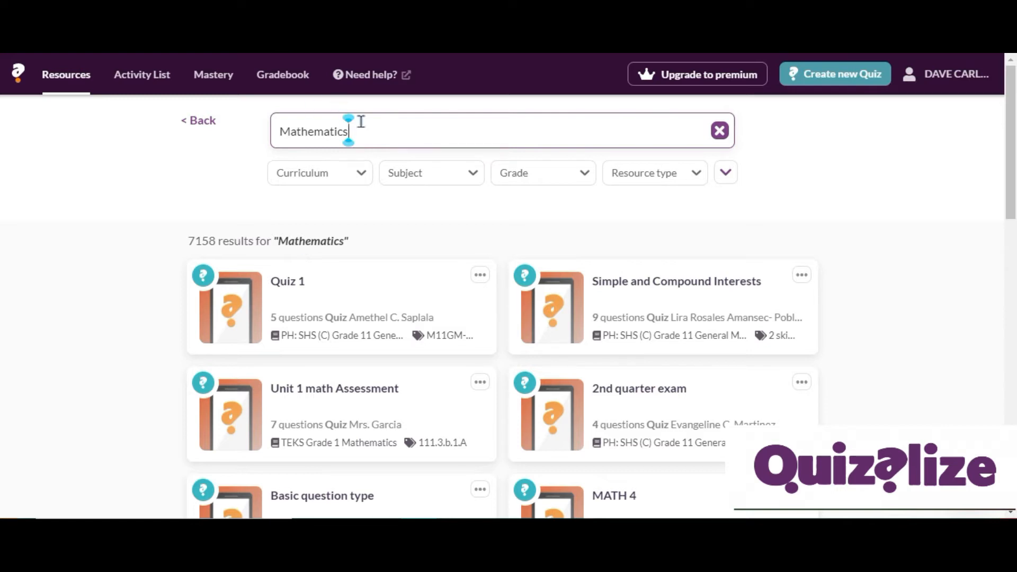
Replace the search term with quadratic function to search the resources again.
key("BackSpace")
key("BackSpace")
key("BackSpace")
key("BackSpace")
key("BackSpace")
key("BackSpace")
key("BackSpace")
key("BackSpace")
key("BackSpace")
key("BackSpace")
key("BackSpace")
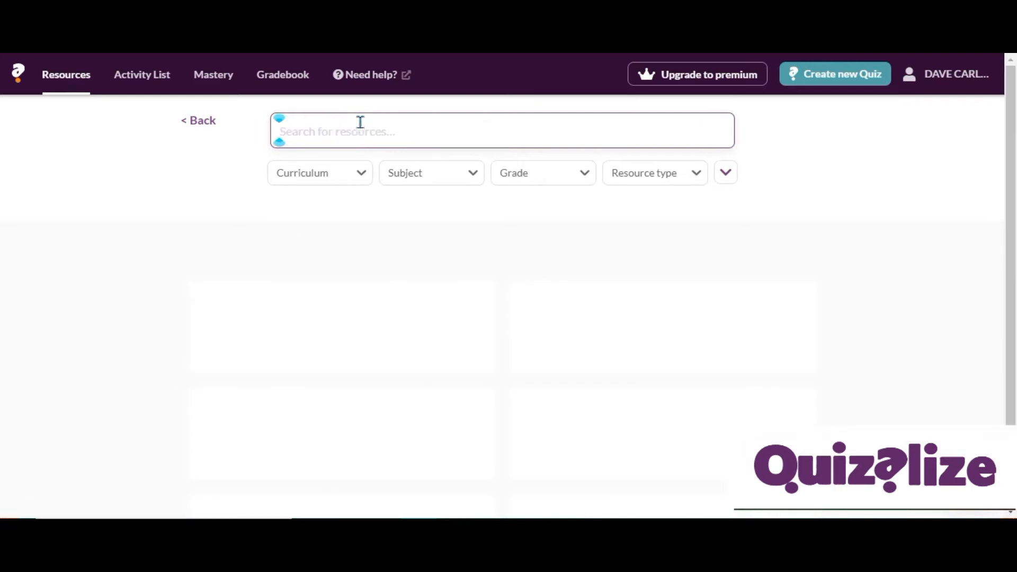
type("quadratic function")
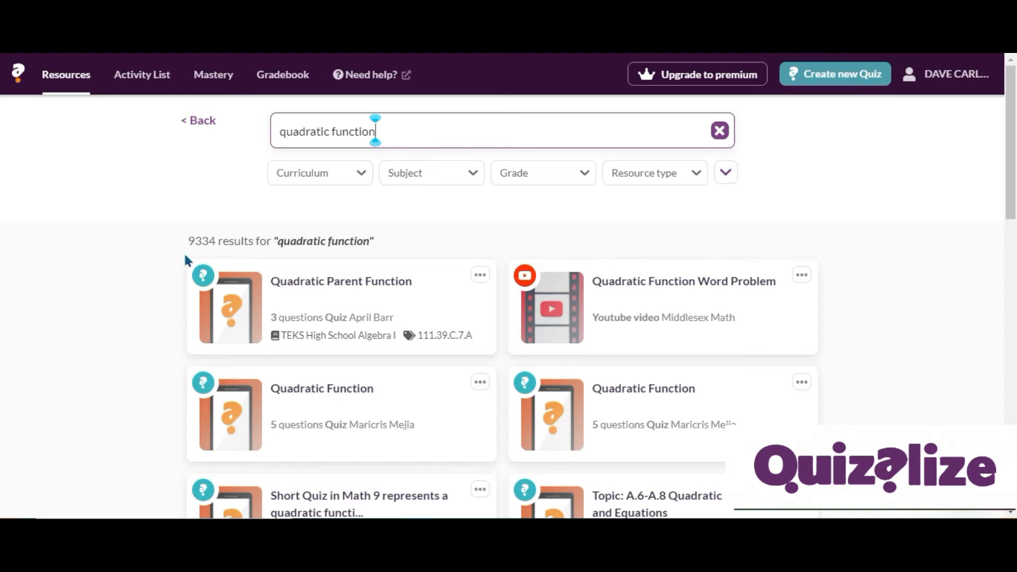
Open the quiz "Short Quiz in Math 9 graphs a quadratic function" from the search results.
left_click(584, 174)
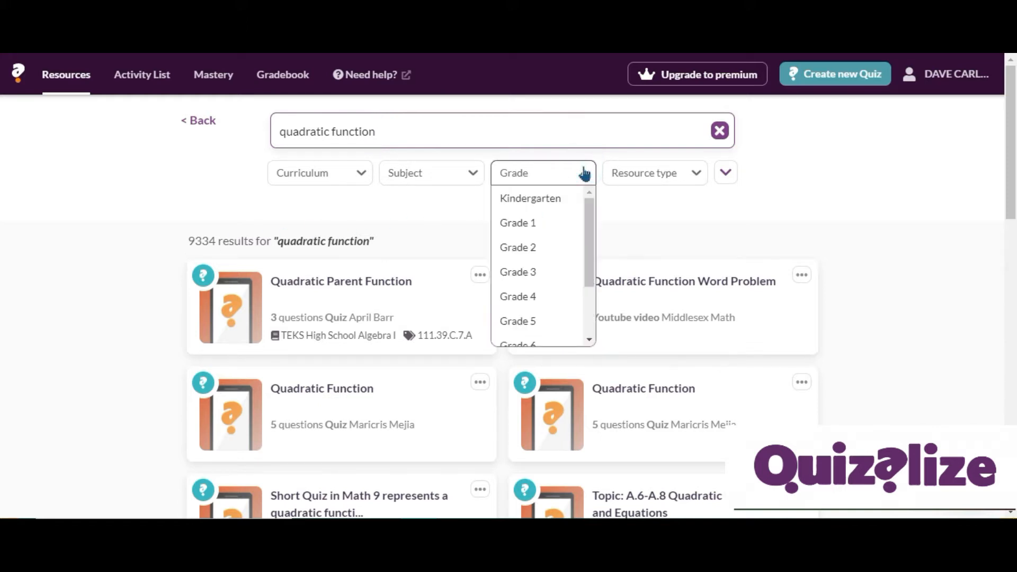
left_click(672, 177)
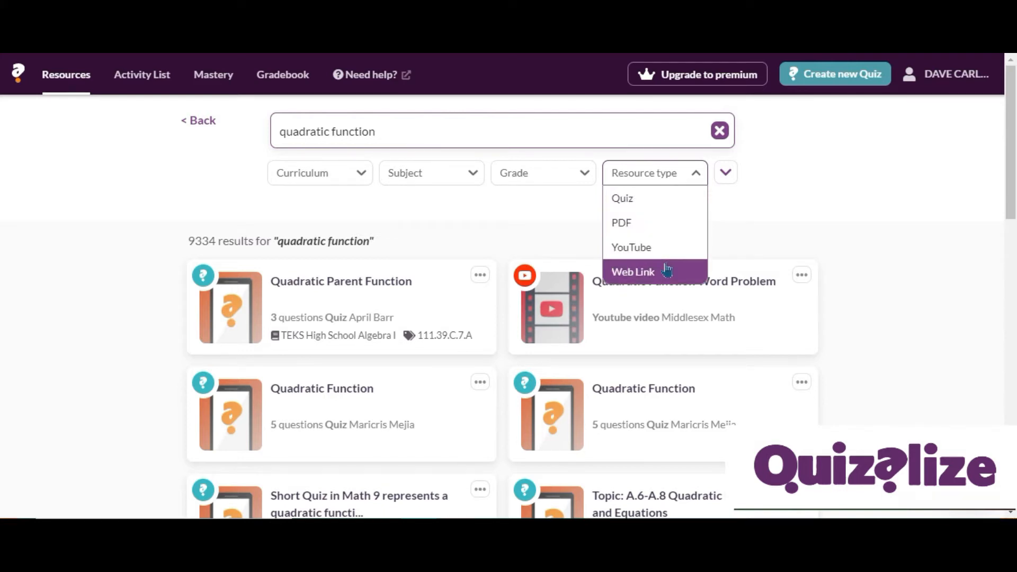
left_click(908, 178)
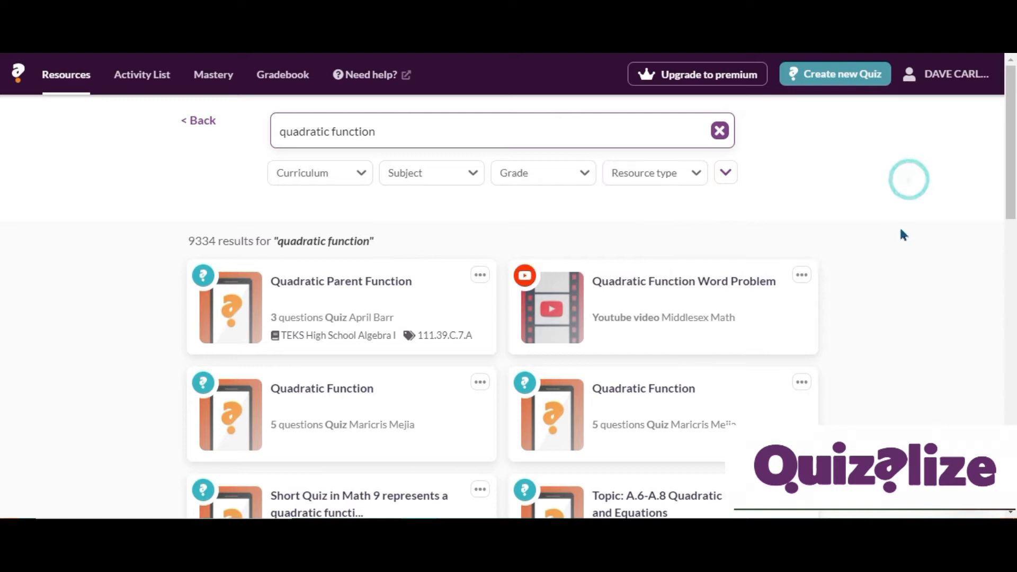
scroll(898, 235, "down", 4)
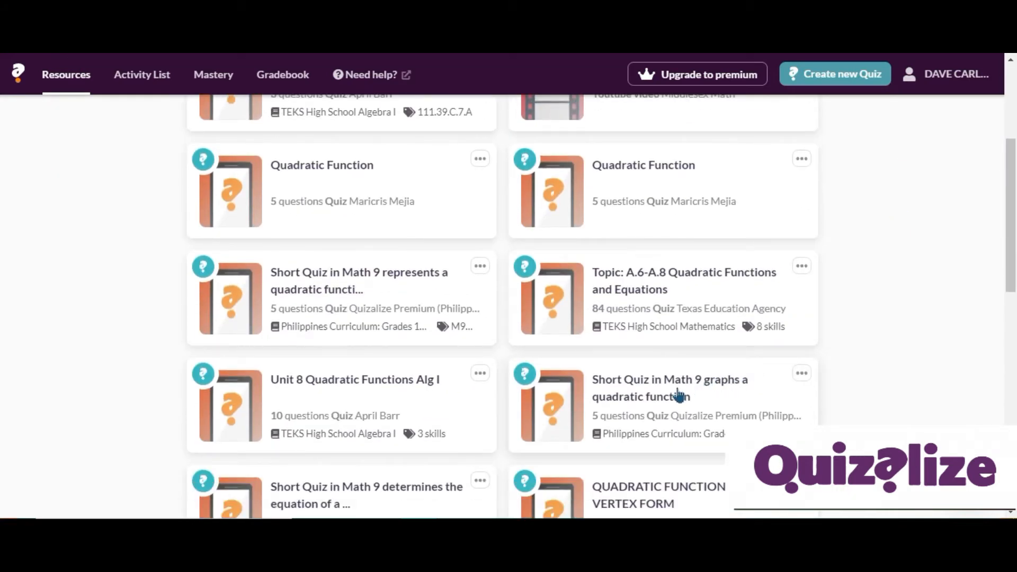
left_click(719, 384)
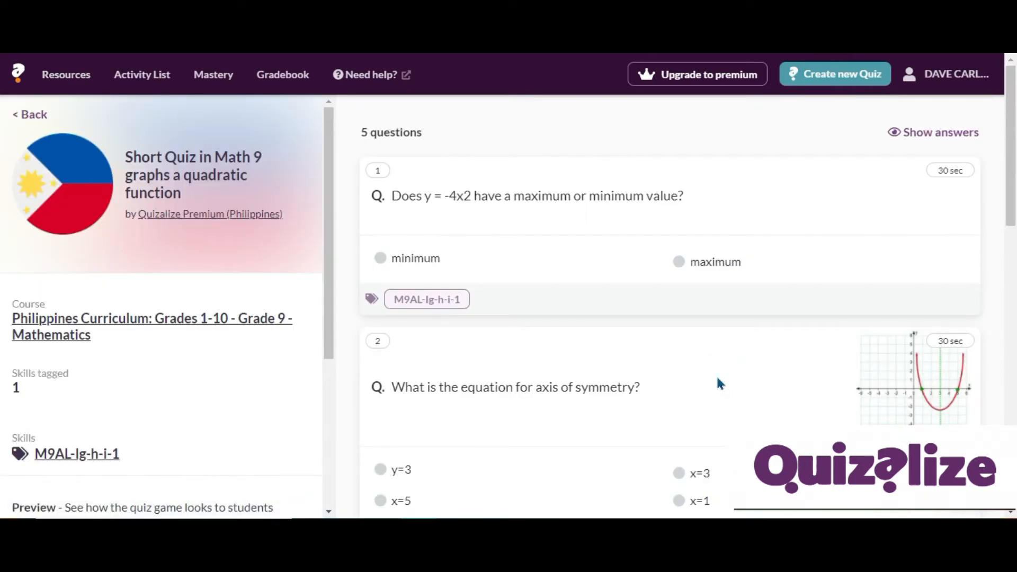
Scroll through the quiz's questions and launch the student preview with Play this quiz.
scroll(711, 313, "down", 5)
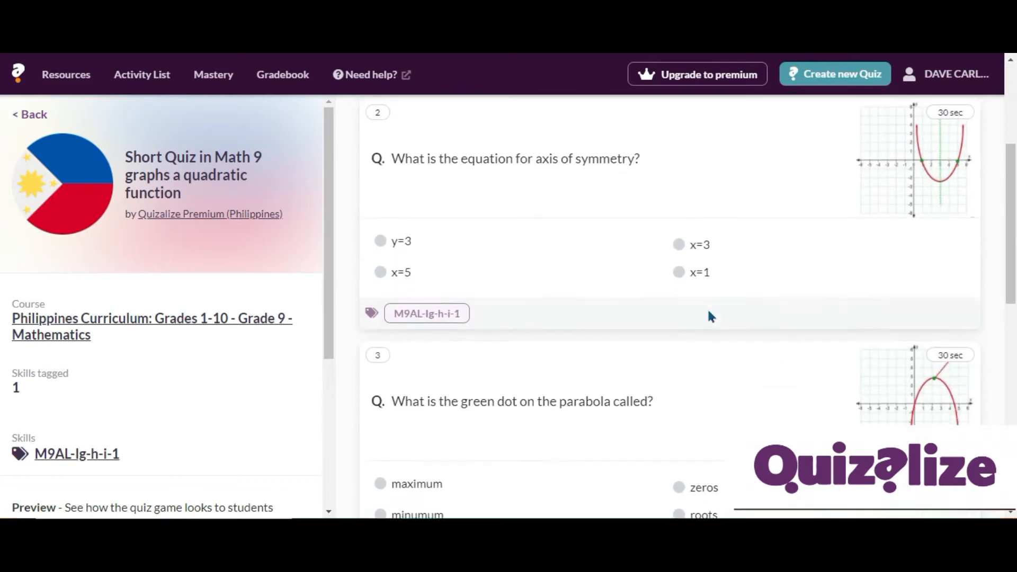
scroll(711, 317, "down", 8)
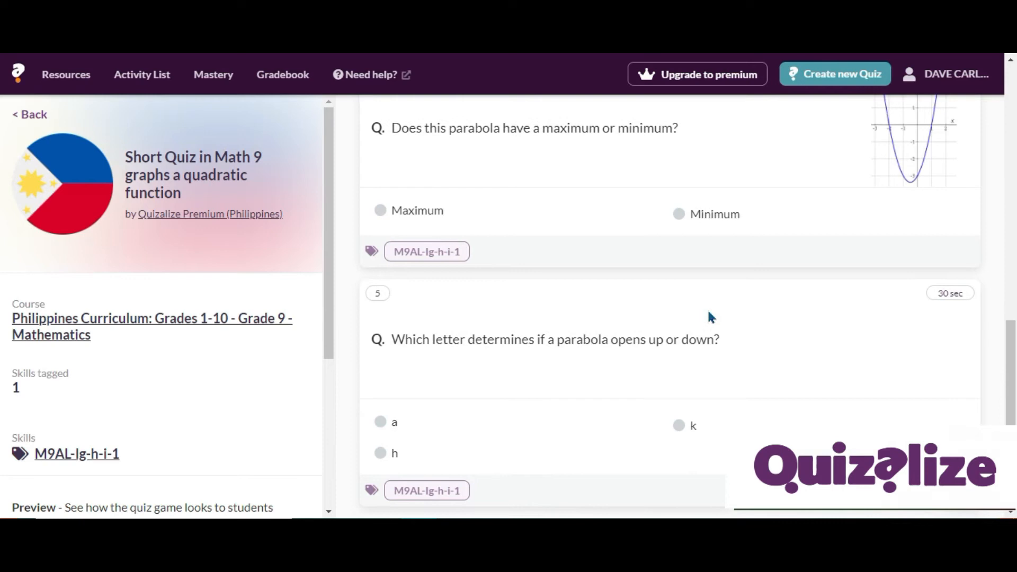
scroll(710, 317, "up", 10)
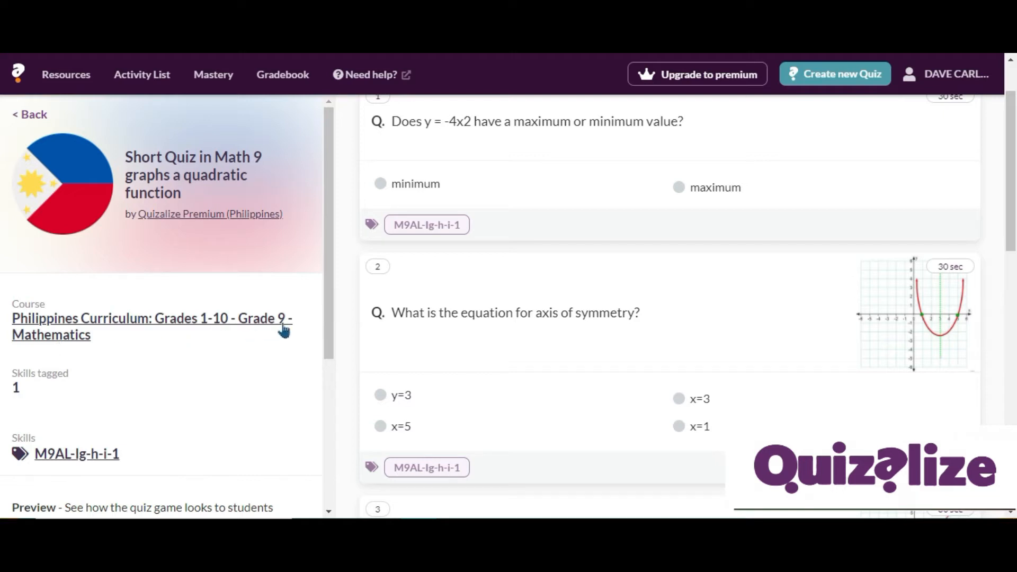
scroll(69, 349, "down", 3)
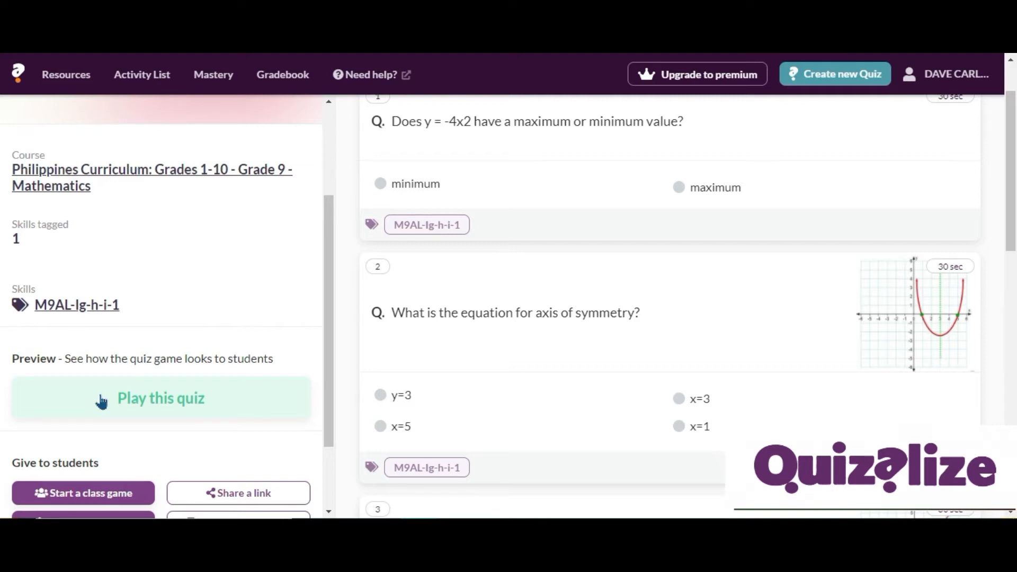
left_click(101, 401)
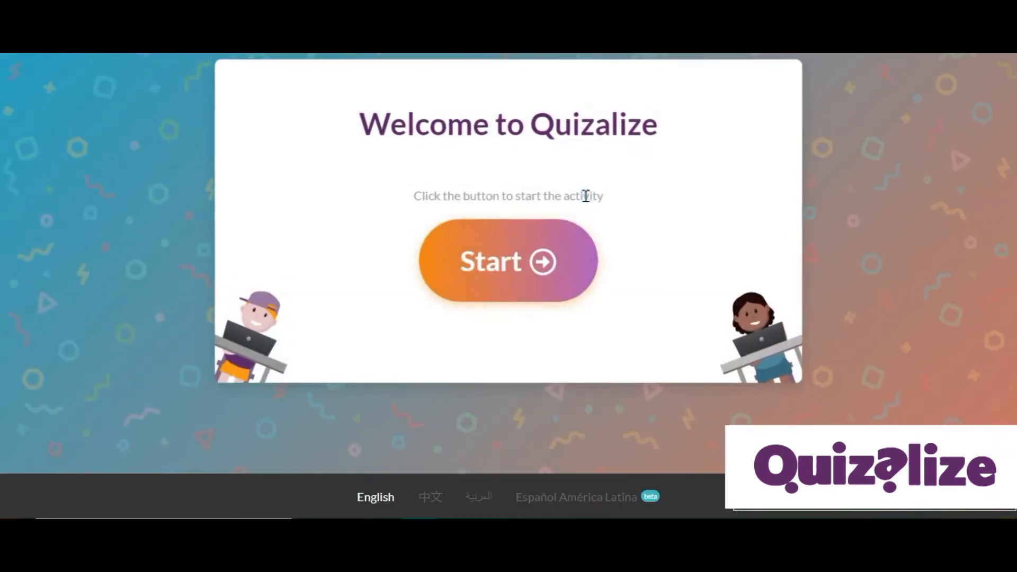
Start the quiz game, answer the first question with maximum, and continue to the next question.
left_click(538, 286)
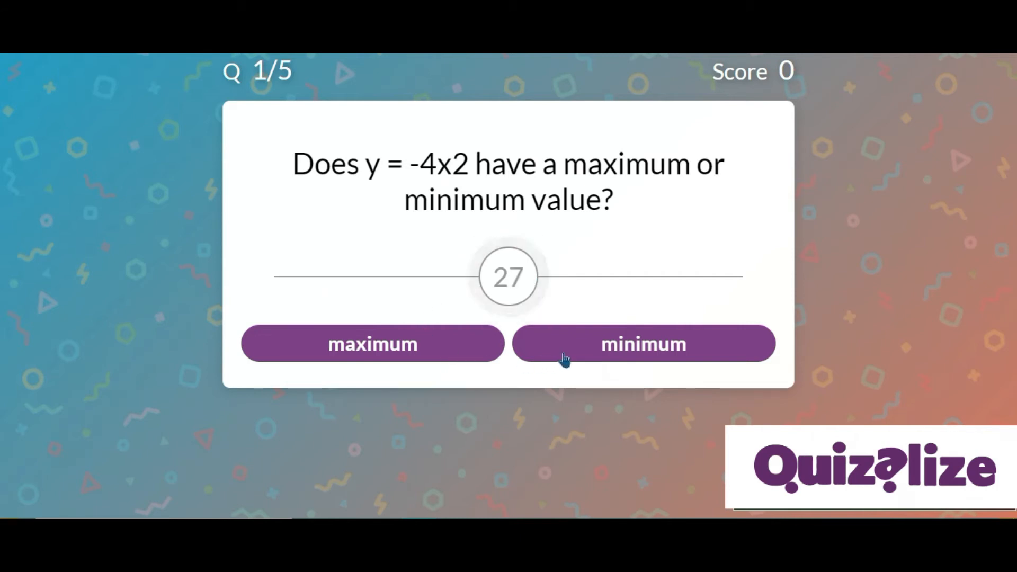
left_click(477, 360)
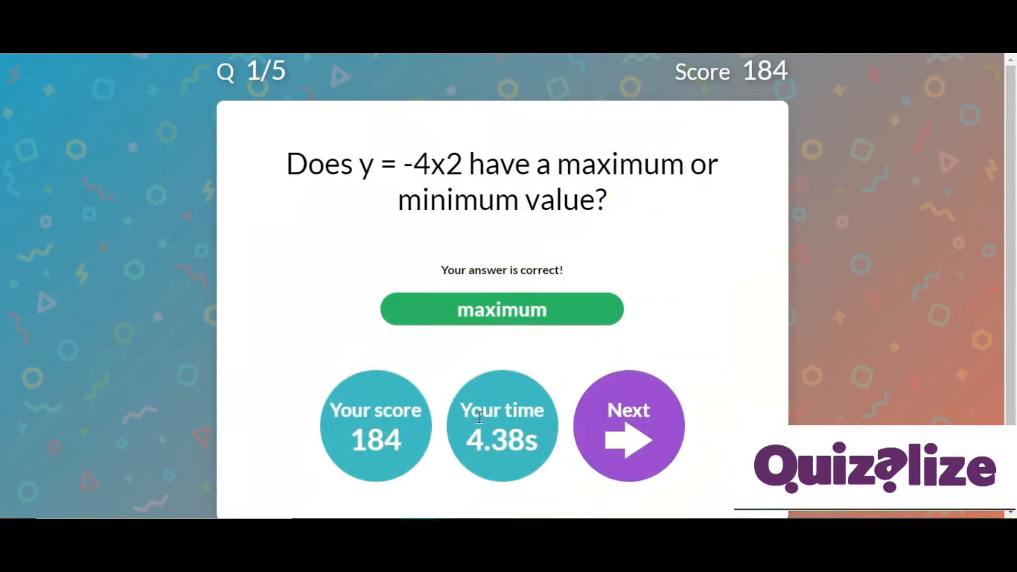
left_click(643, 444)
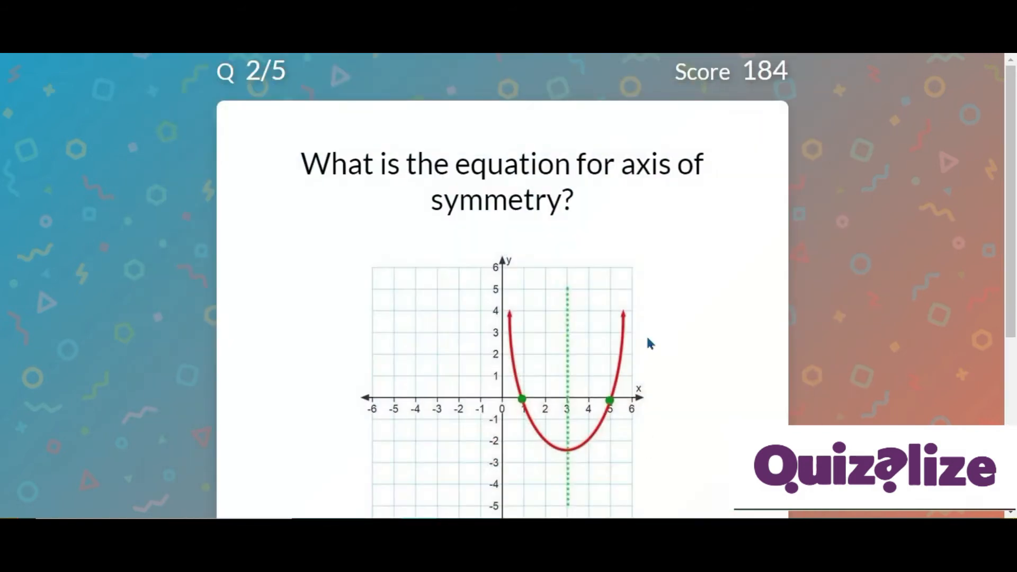
Answer the axis of symmetry question with x=3 and continue to the next question.
scroll(649, 341, "down", 3)
scroll(648, 343, "up", 2)
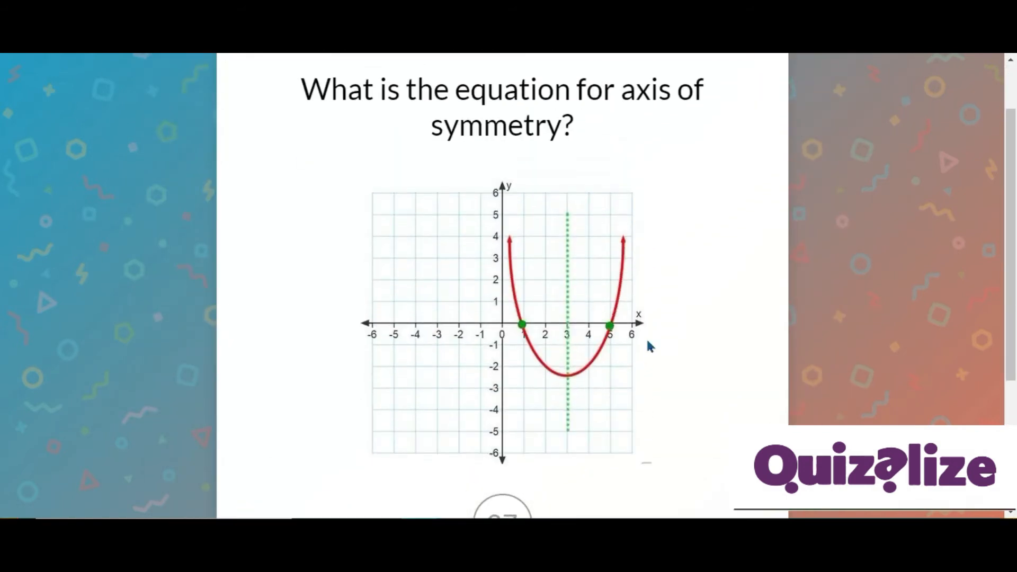
scroll(648, 342, "down", 3)
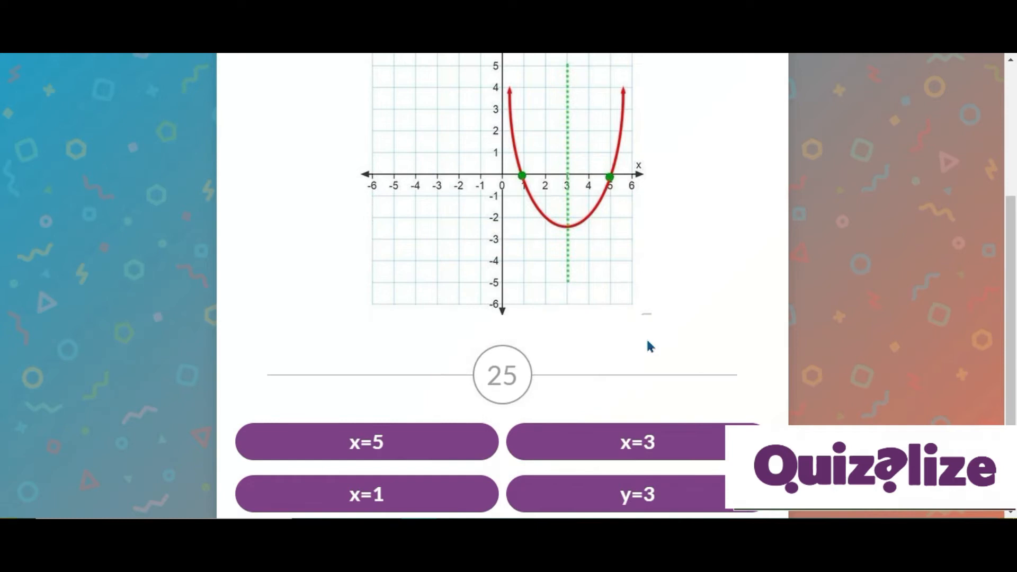
scroll(636, 366, "down", 1)
left_click(625, 382)
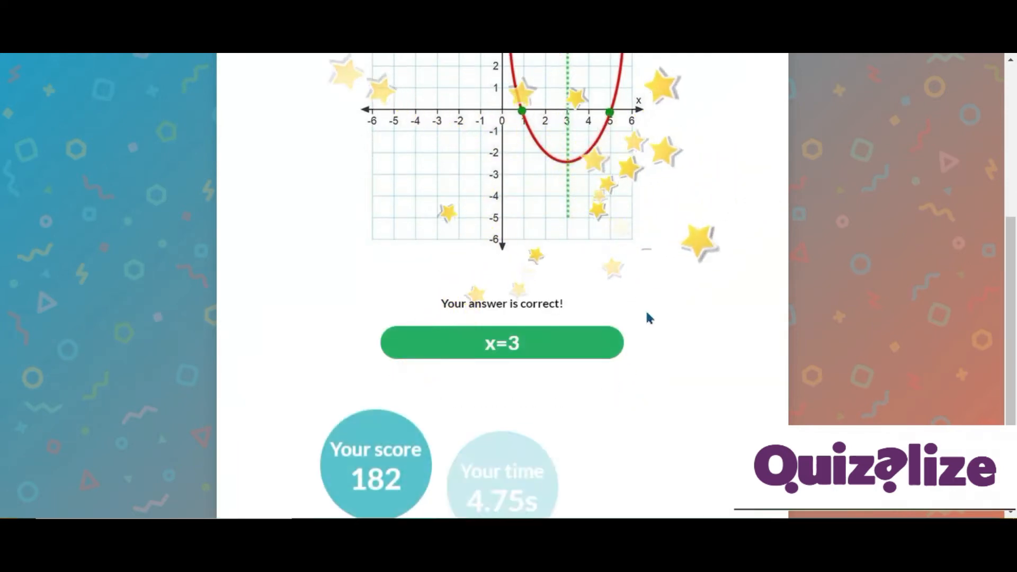
left_click(641, 424)
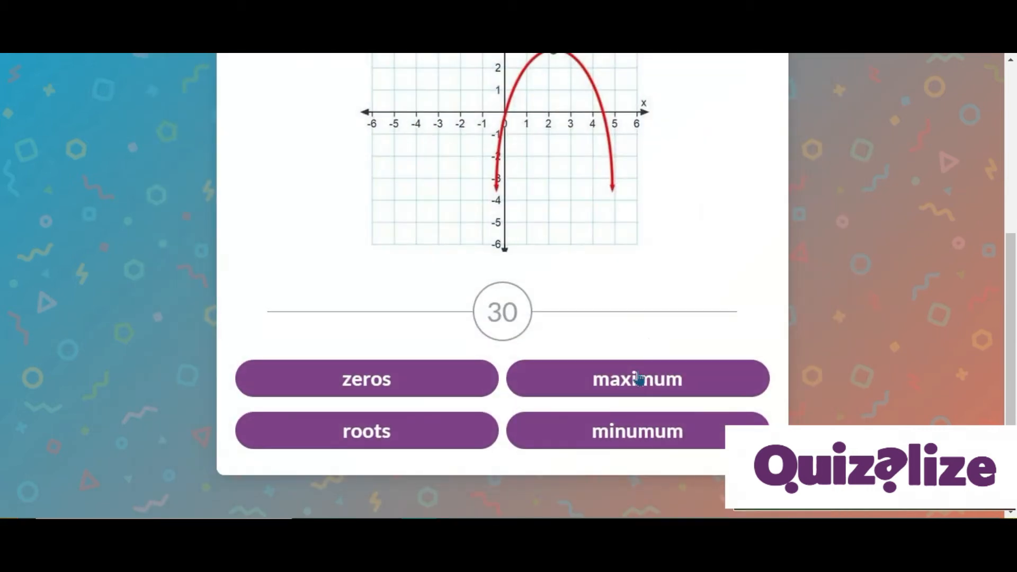
Answer the green dot question with maximum and continue to the next question.
scroll(649, 335, "up", 4)
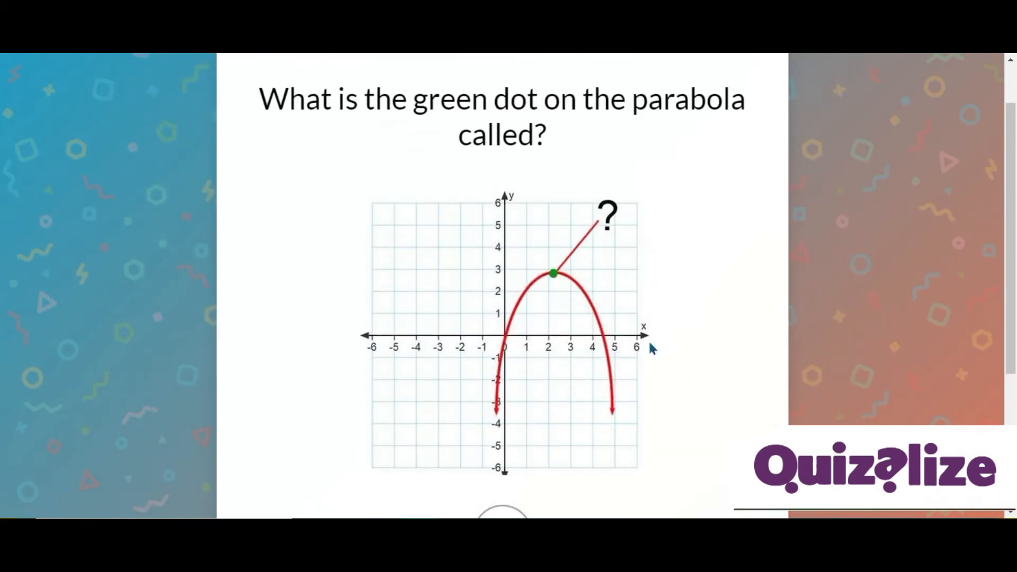
scroll(652, 348, "down", 4)
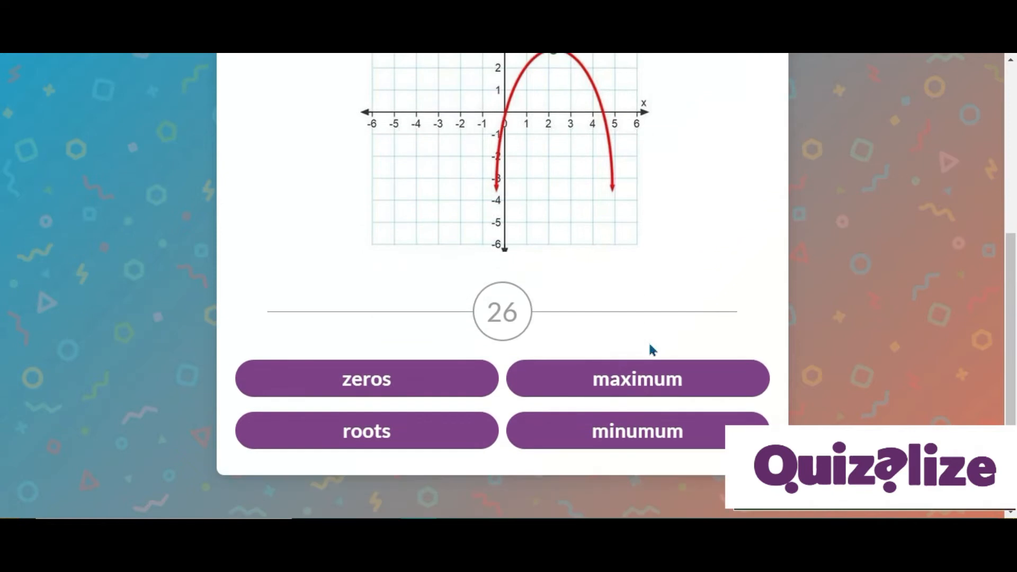
left_click(652, 377)
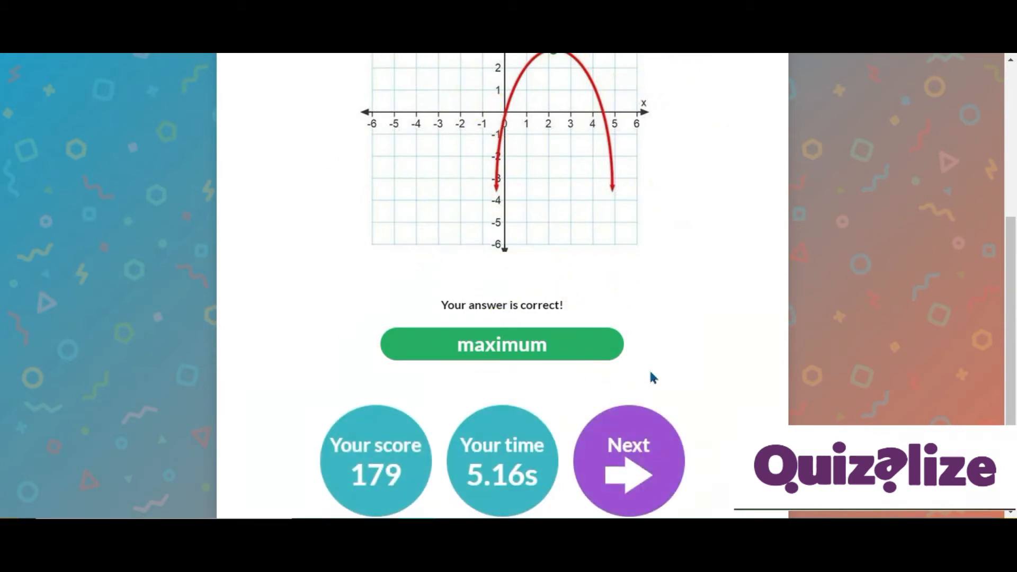
left_click(629, 468)
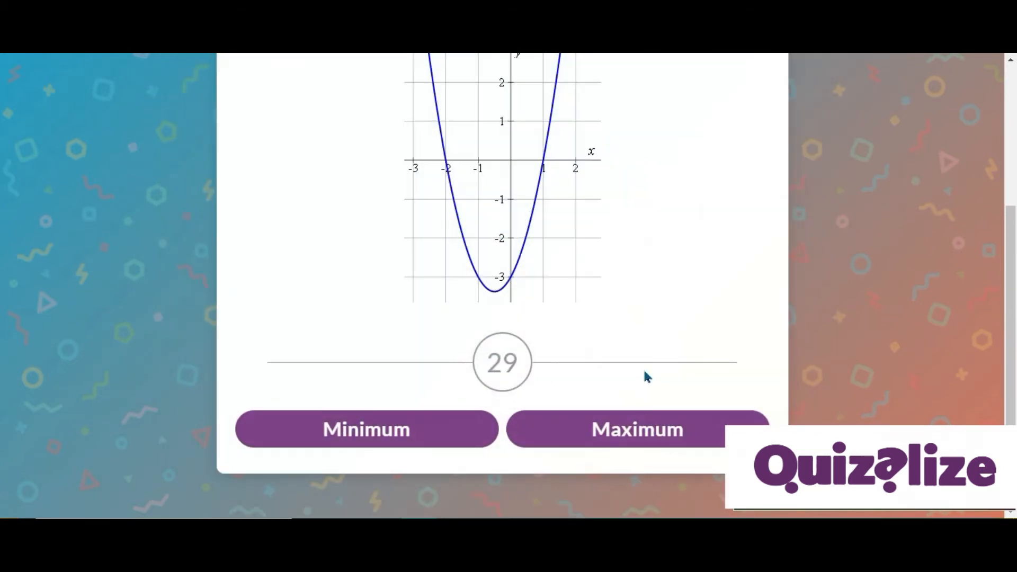
Answer the parabola question with Minimum and continue to the final question.
scroll(647, 377, "up", 4)
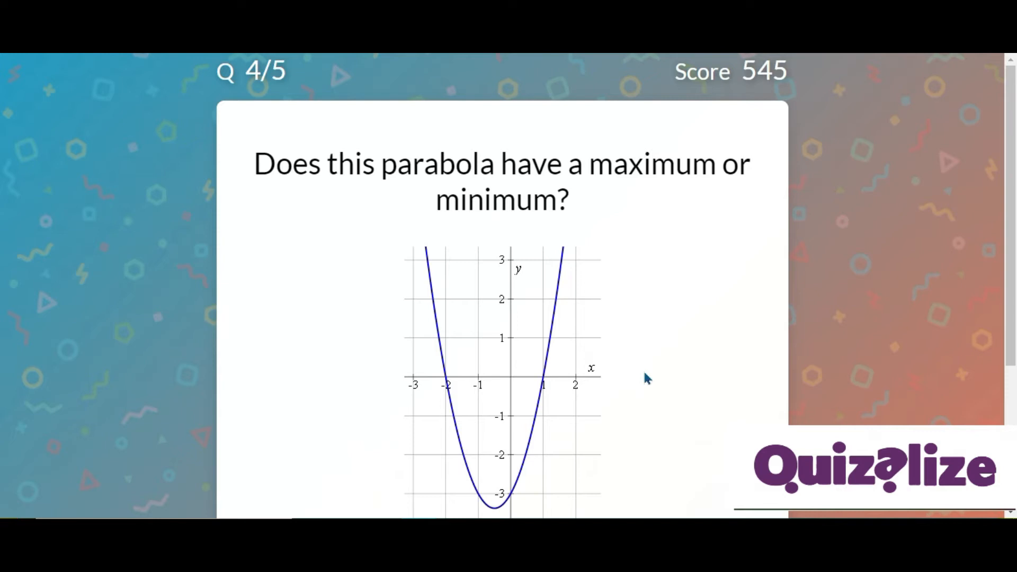
scroll(646, 377, "down", 4)
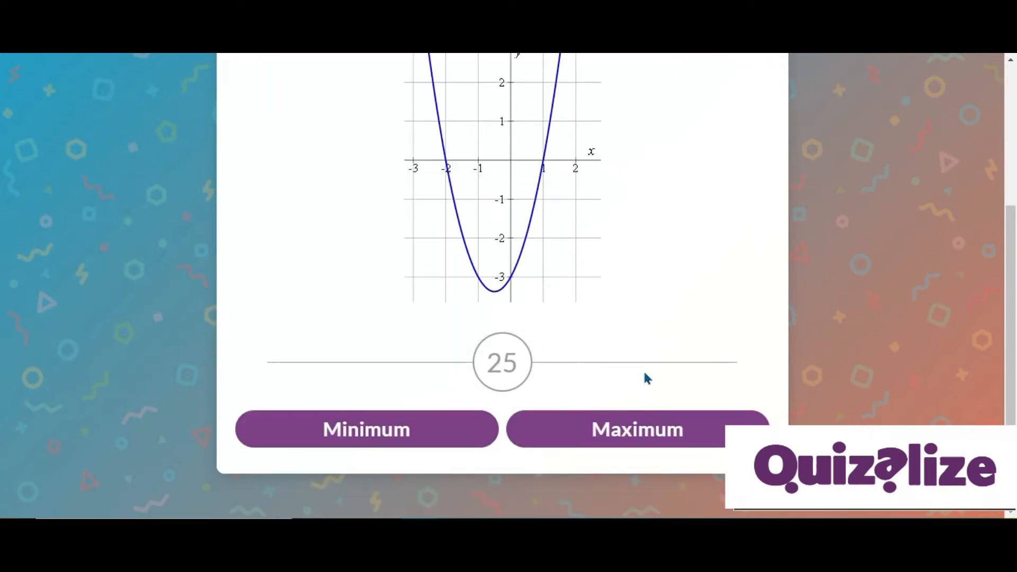
left_click(413, 435)
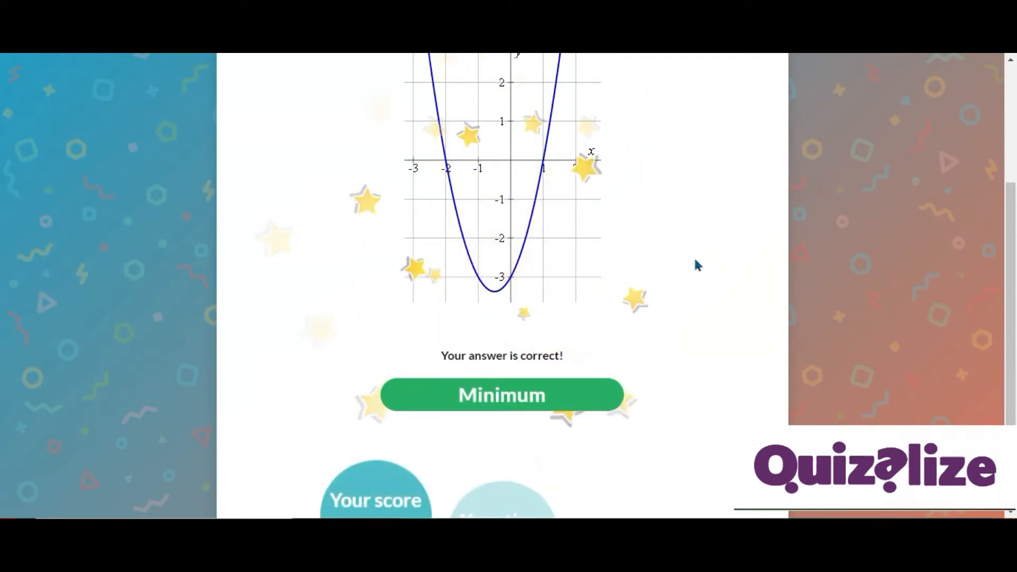
scroll(645, 426, "down", 1)
left_click(646, 421)
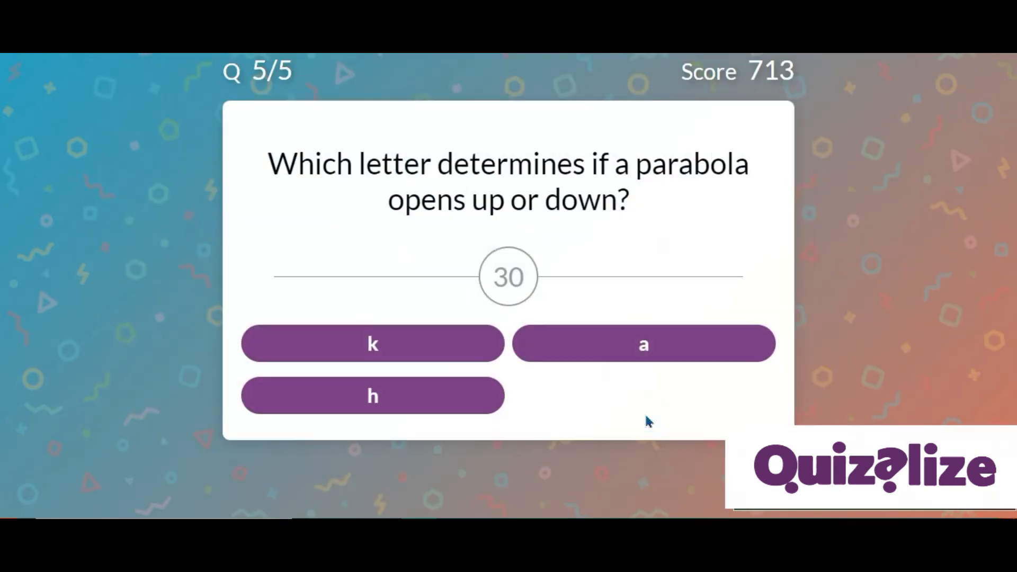
Answer the final question with a, finish the quiz and close the results screen.
left_click(627, 344)
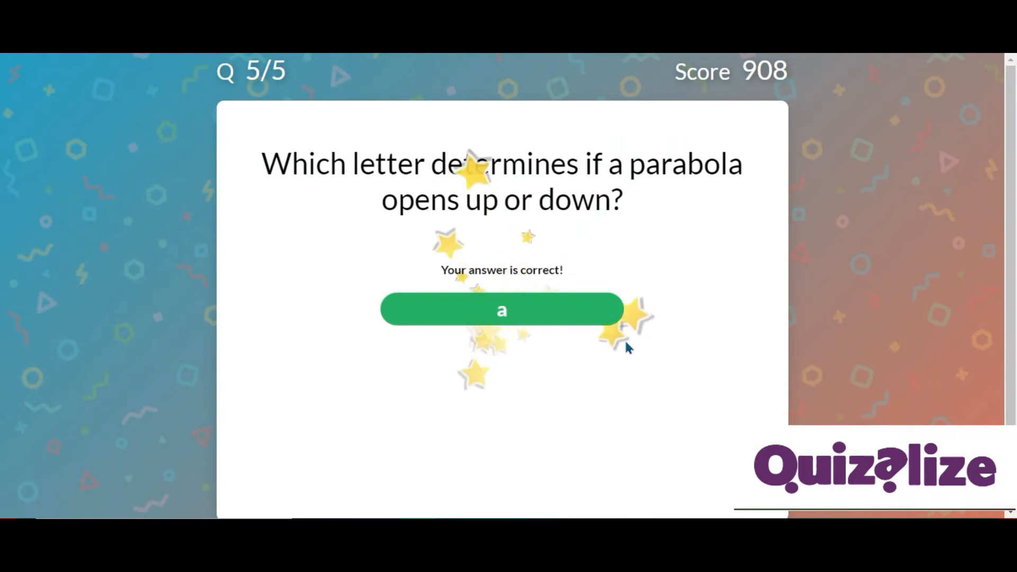
left_click(634, 423)
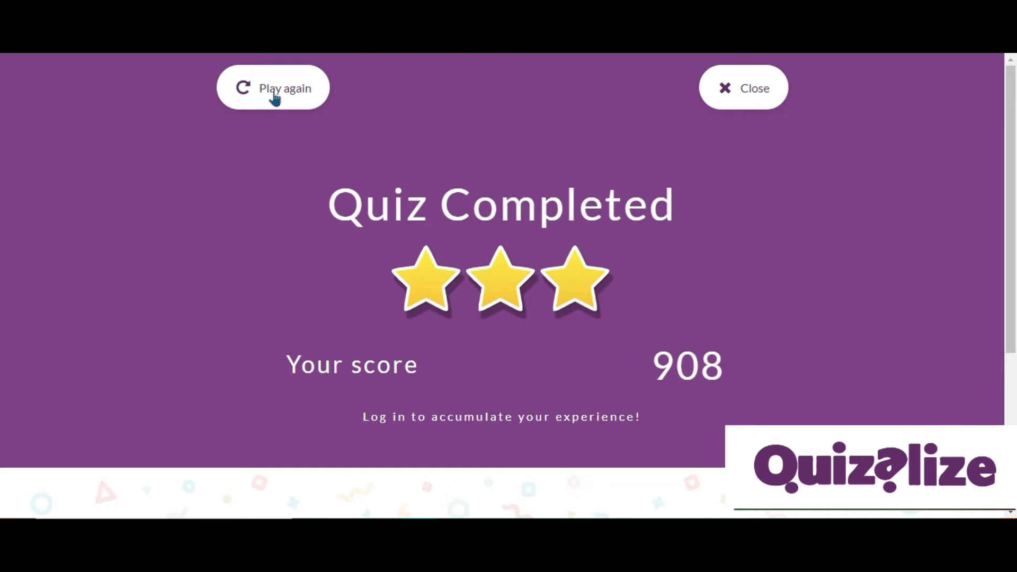
left_click(730, 93)
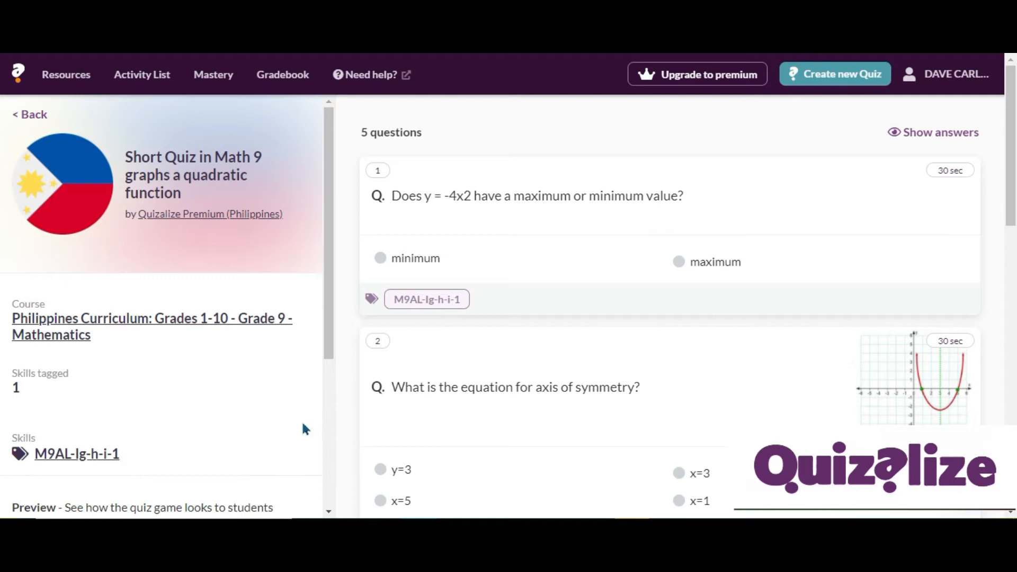
Review the quiz's share-link and print bubble sheet options, closing each dialog without choosing anything.
scroll(301, 421, "down", 5)
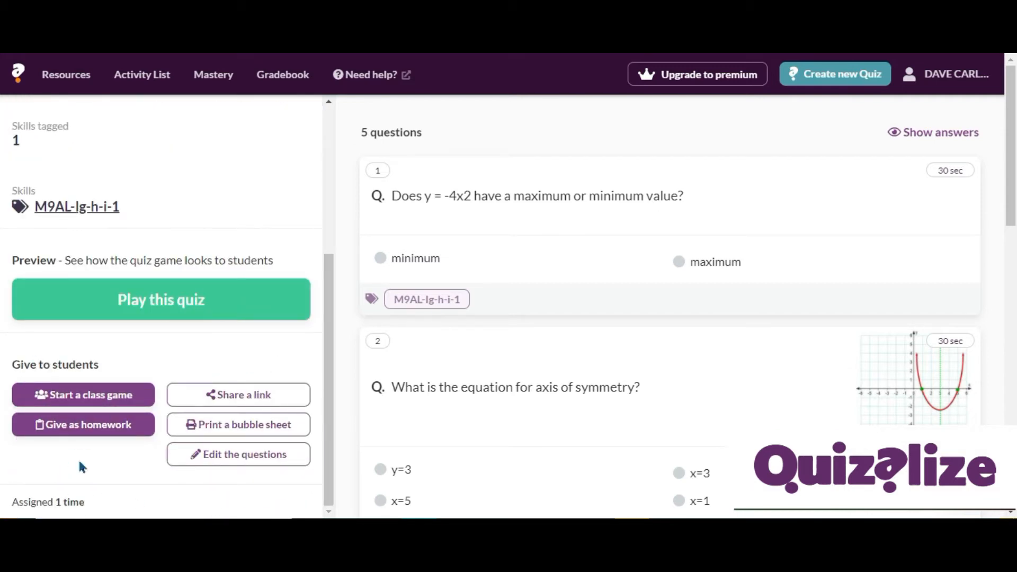
left_click(277, 398)
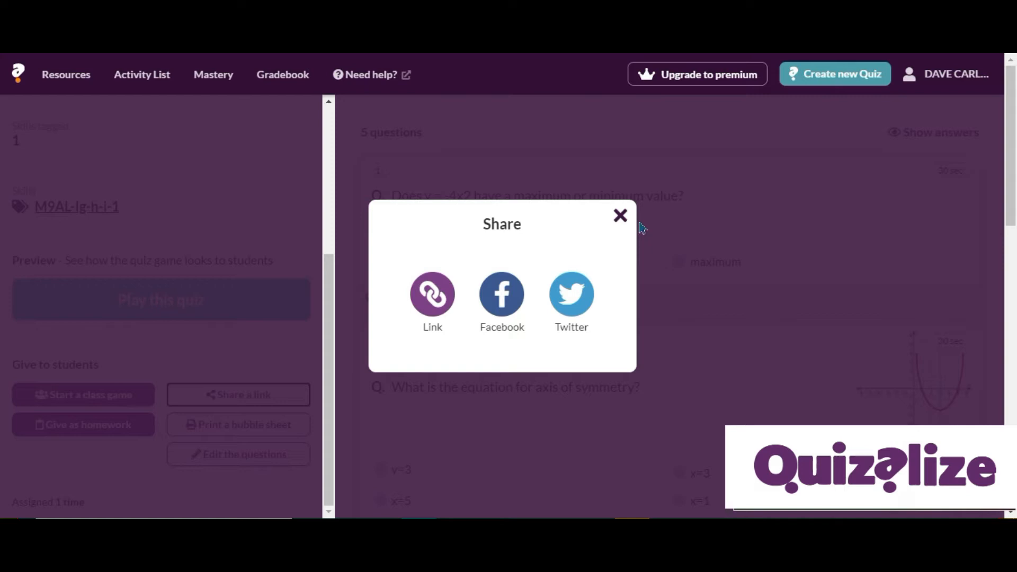
left_click(622, 218)
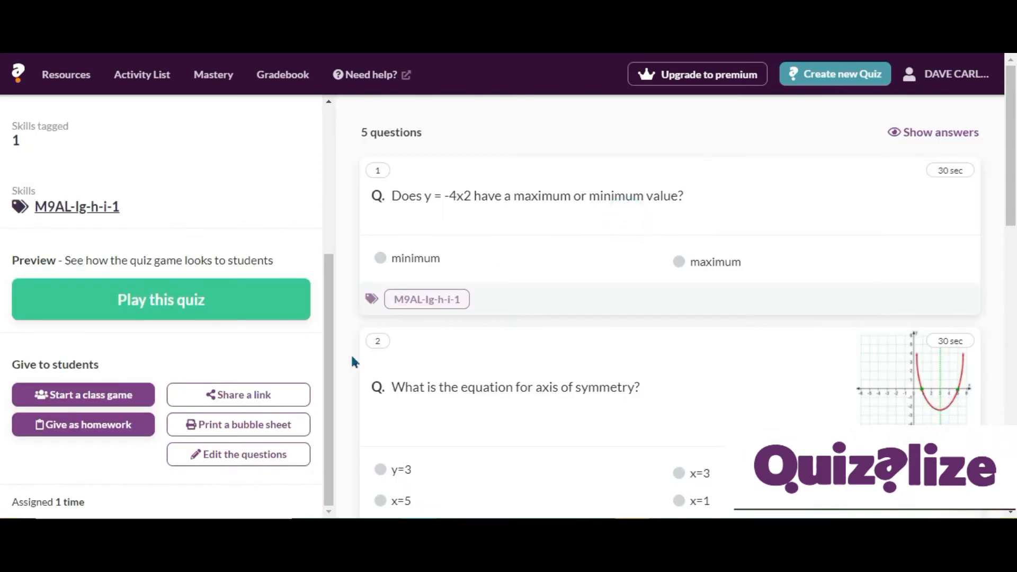
left_click(290, 425)
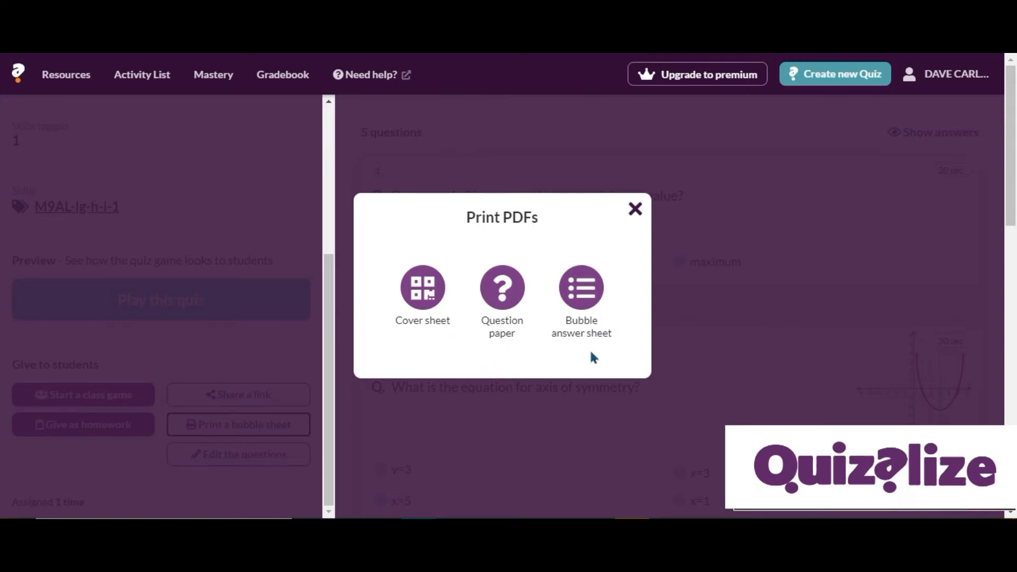
left_click(634, 211)
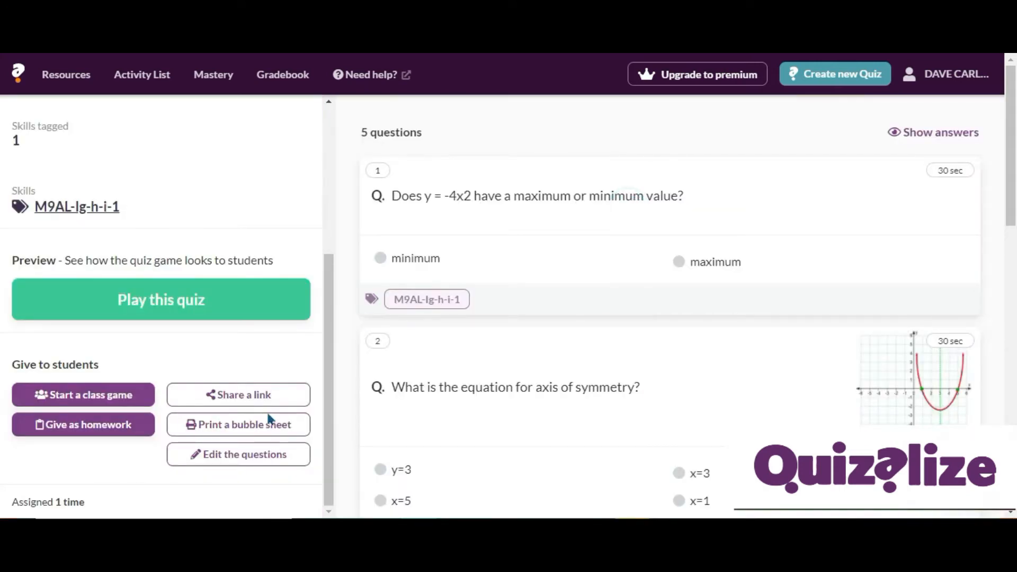
Open the quiz editor and change the first question to "Does y = x^2 + 2x +1 have a maximum or minimum value?".
left_click(263, 459)
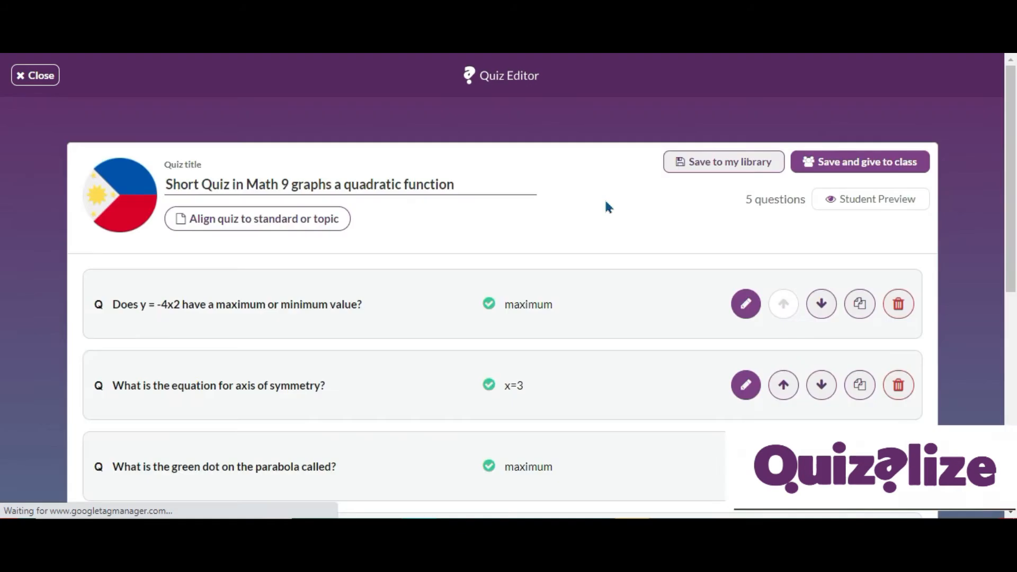
scroll(636, 212, "down", 2)
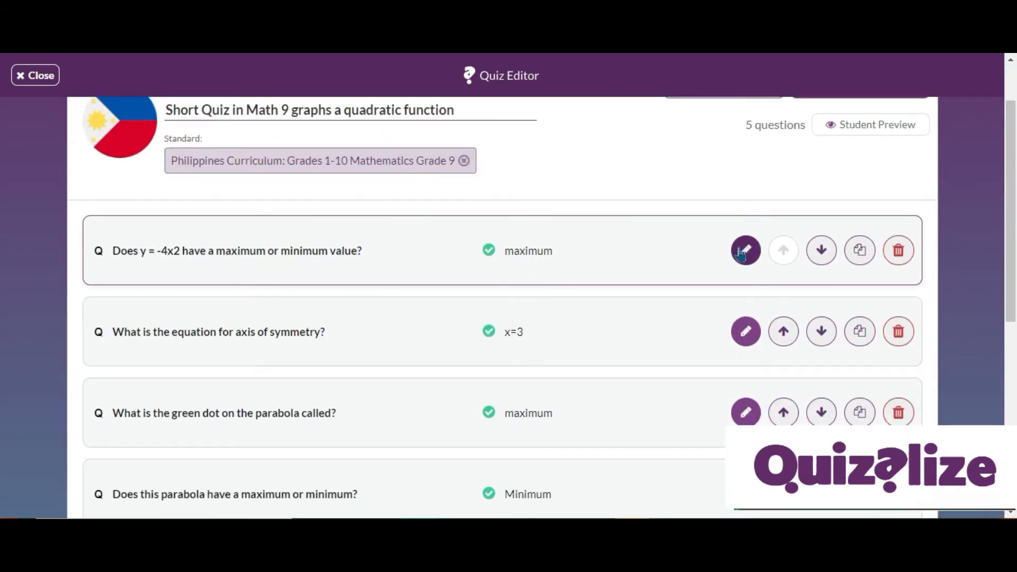
left_click(745, 250)
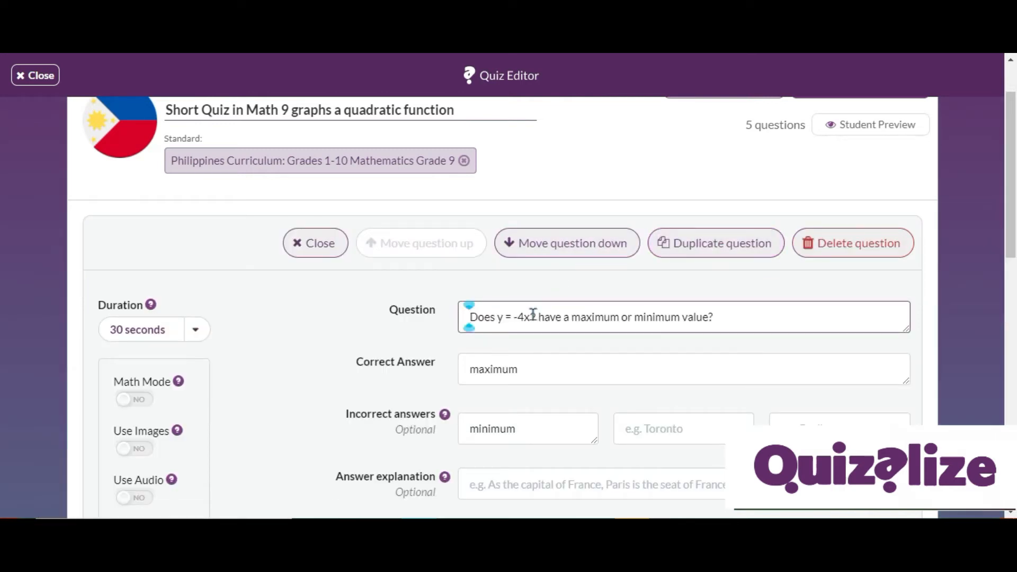
left_click(535, 316)
key("BackSpace")
key("BackSpace")
key("BackSpace")
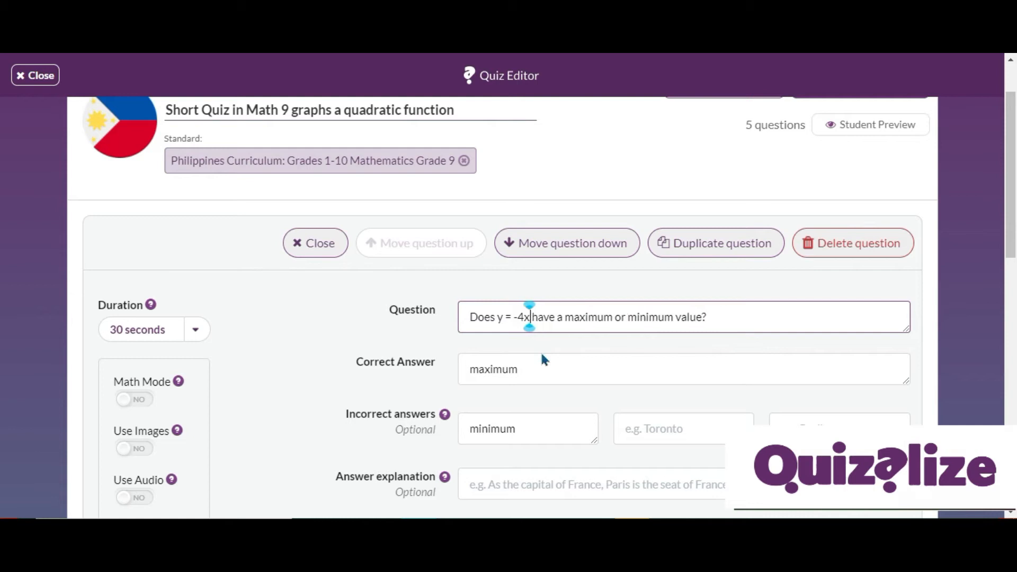
key("BackSpace")
type("x")
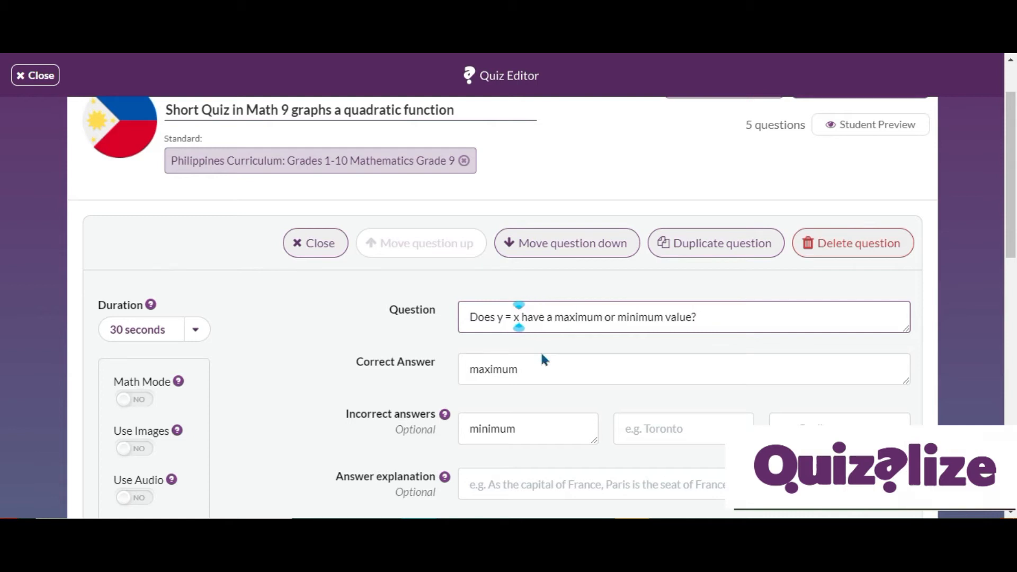
type("^2 + 2")
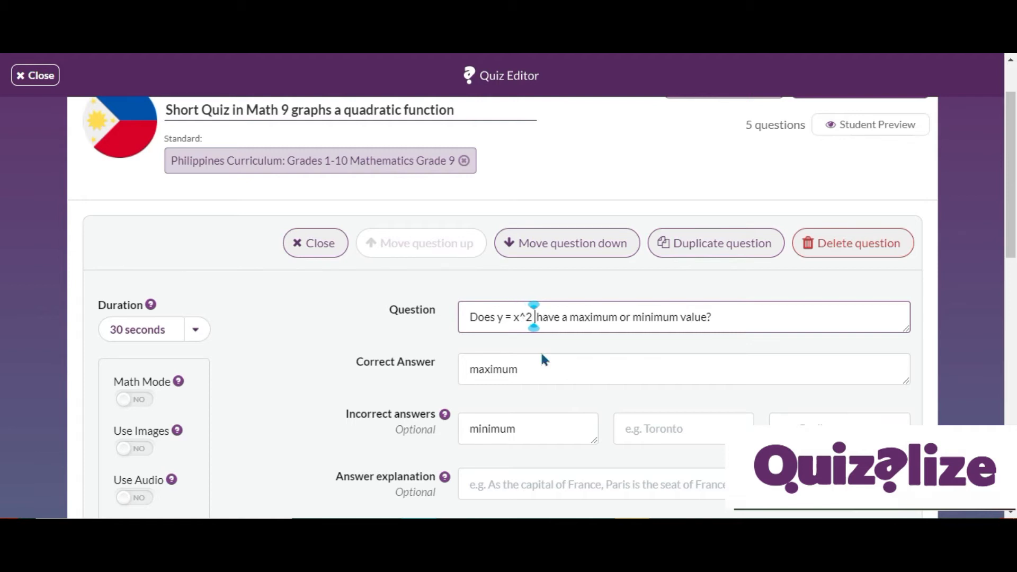
type("x +1")
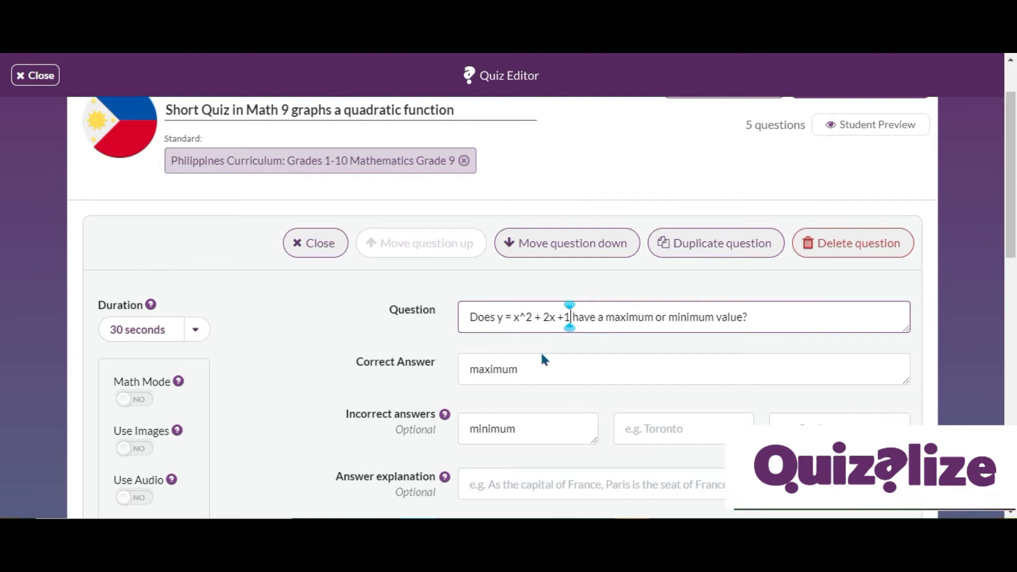
Set the first question's correct answer to minimum and its incorrect answer to maximum.
left_click(526, 371)
key("BackSpace")
key("BackSpace")
key("BackSpace")
key("BackSpace")
key("BackSpace")
key("BackSpace")
type("inimum")
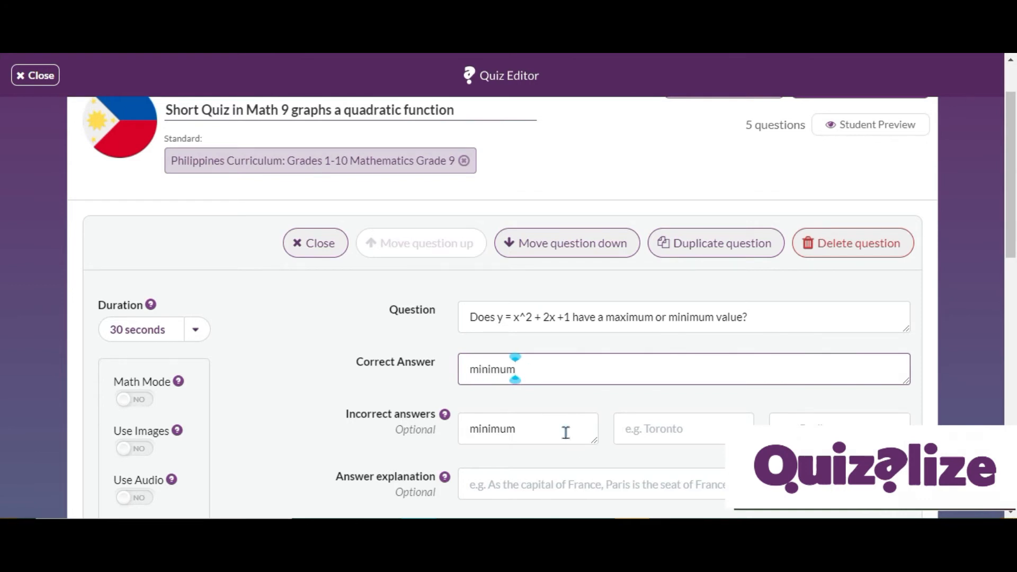
left_click_drag(566, 432, 477, 429)
key("BackSpace")
type("aximum")
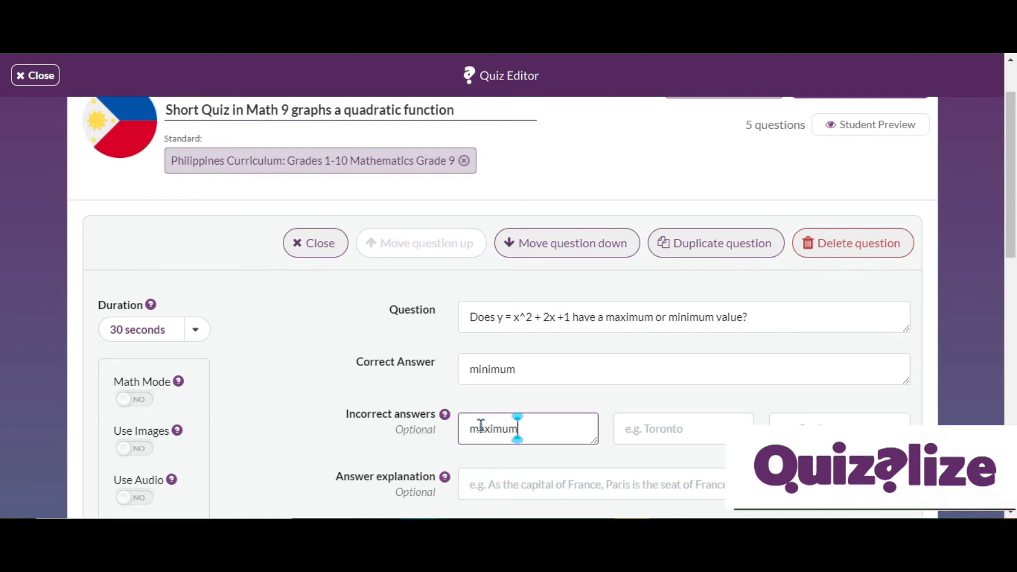
Add the answer explanation "Since the parabola opens upward, the graph has a minimum value." to the first question.
scroll(518, 428, "down", 3)
left_click(527, 331)
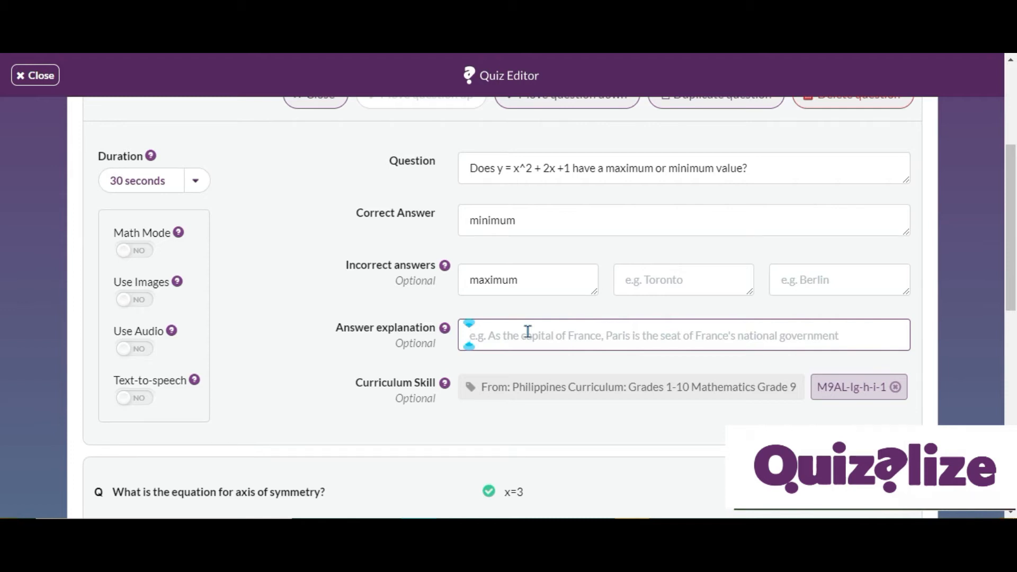
type("Since the")
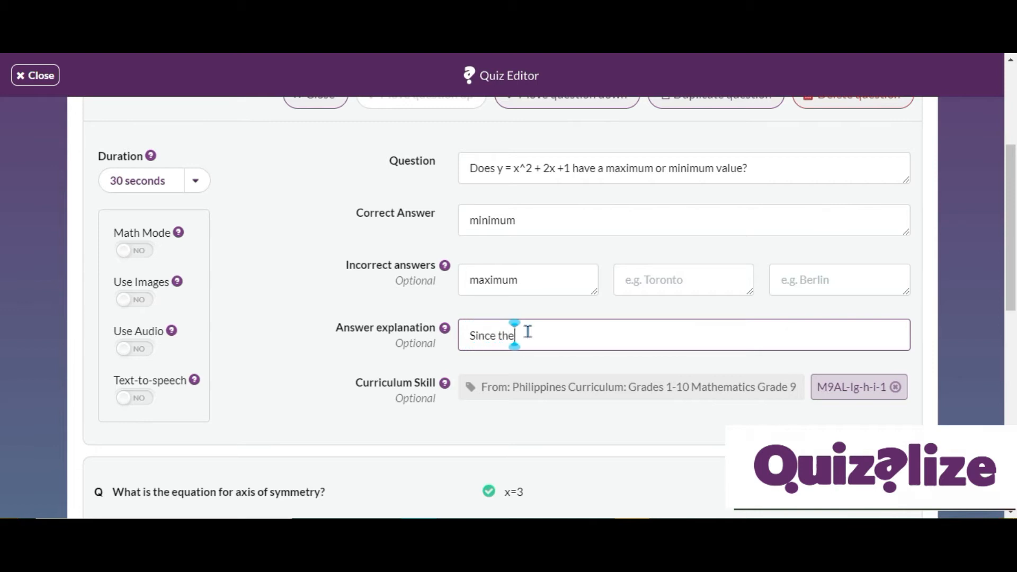
type(" parabola ")
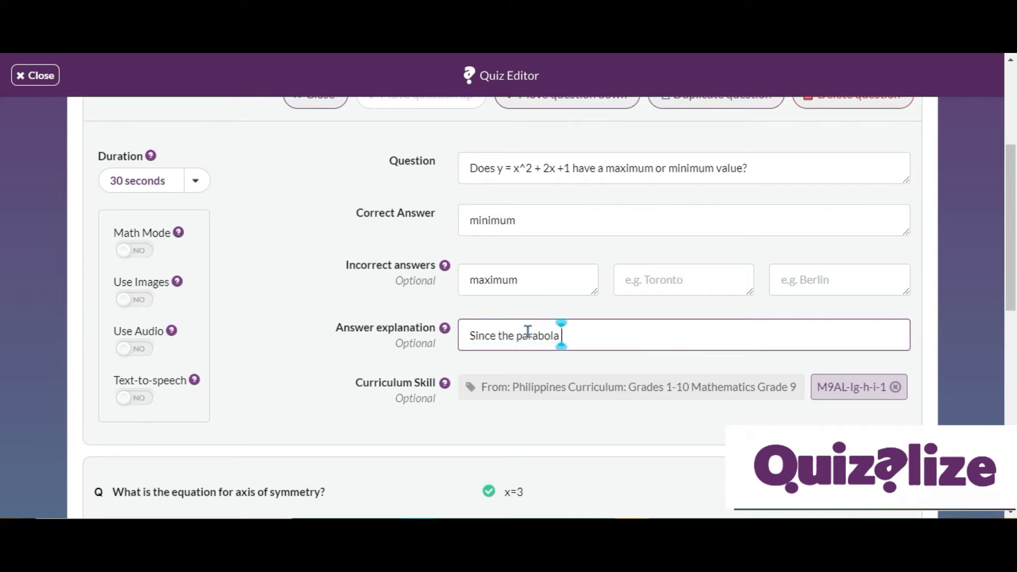
type("opens u")
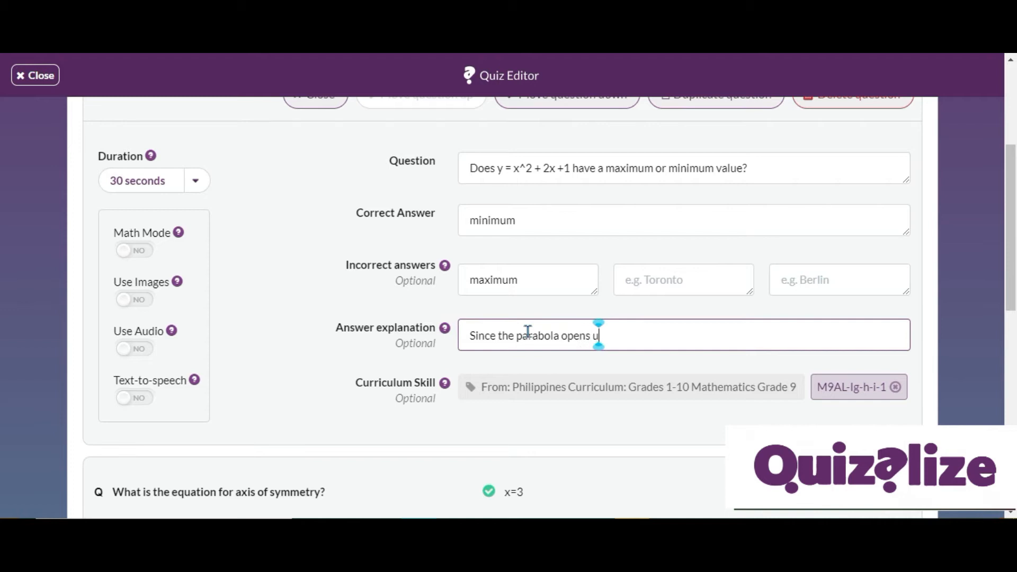
type("pward, the graph has a min")
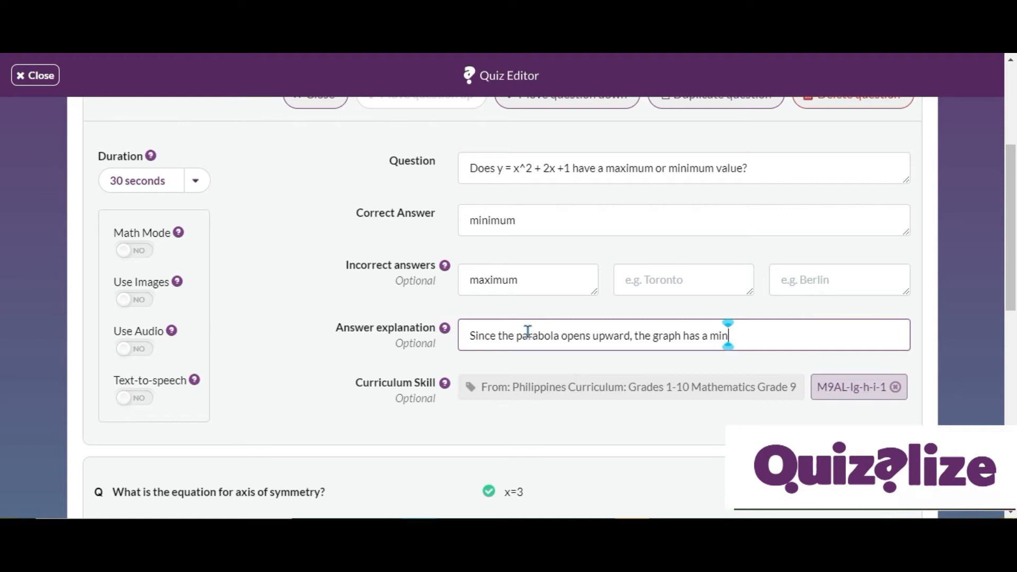
type("imum value.")
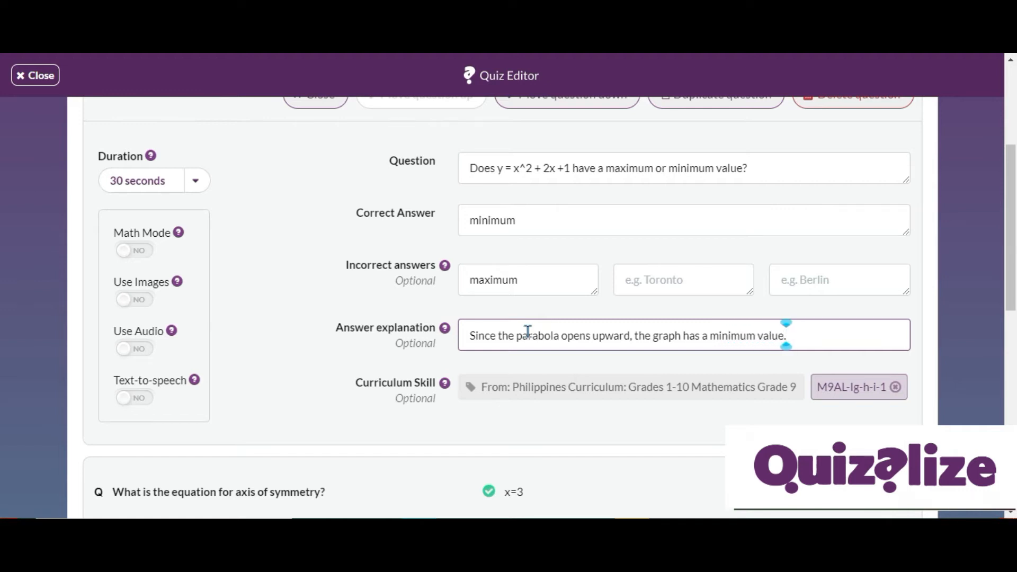
Move the axis of symmetry question down one place, below the green dot question.
scroll(526, 331, "down", 3)
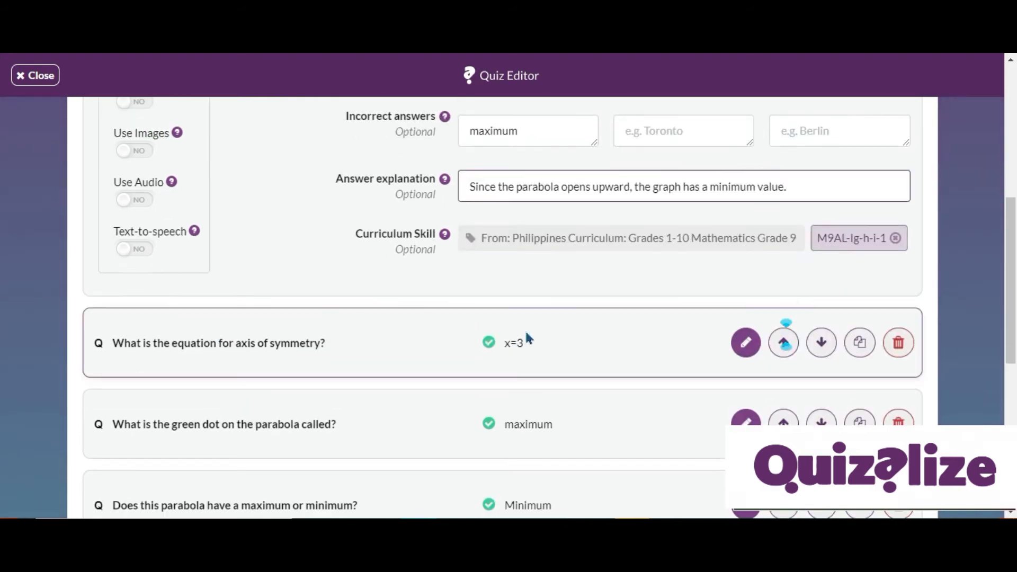
scroll(525, 329, "down", 1)
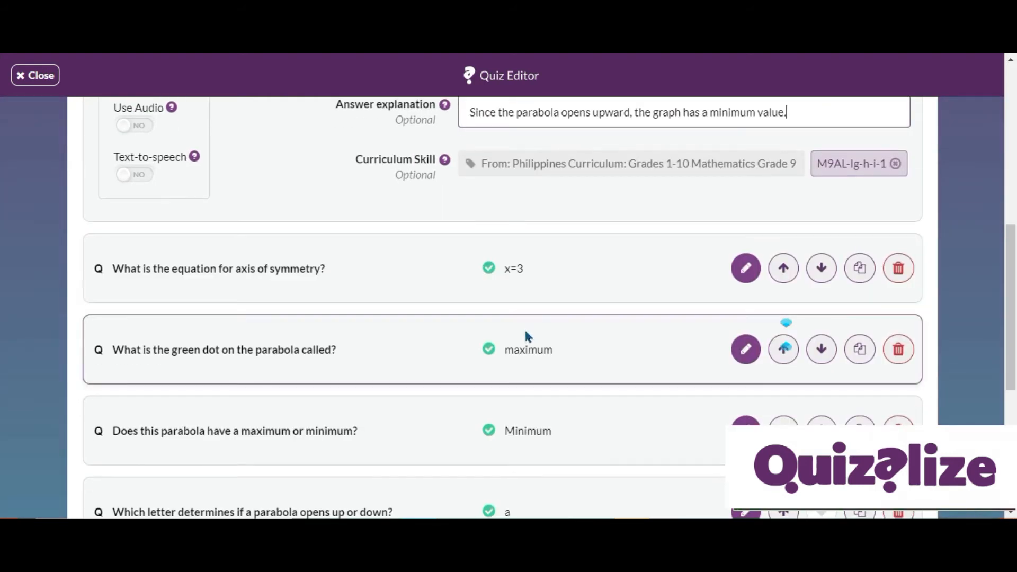
scroll(524, 329, "up", 4)
scroll(525, 329, "down", 3)
scroll(526, 330, "up", 3)
scroll(525, 330, "down", 4)
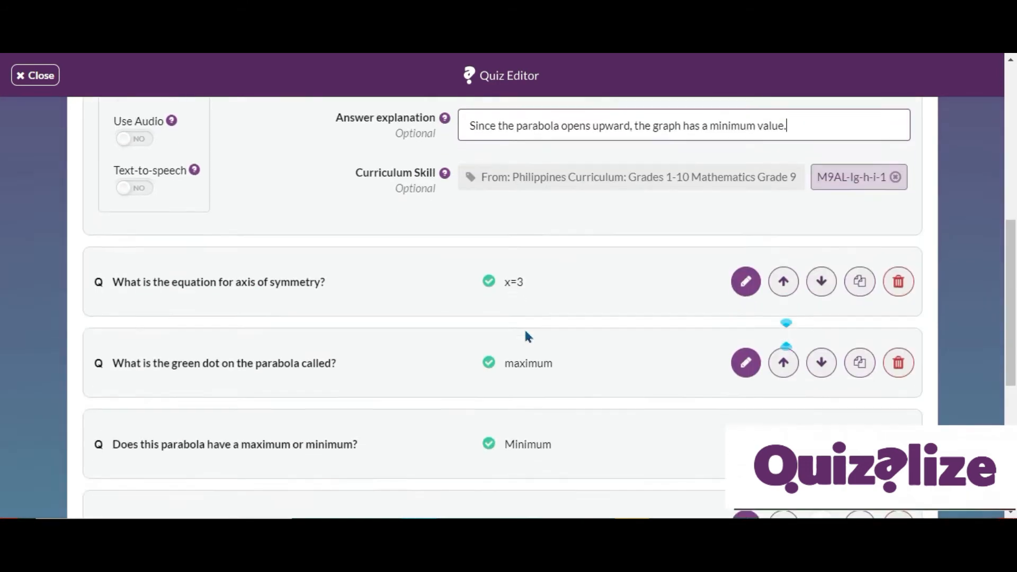
scroll(528, 336, "down", 1)
scroll(671, 304, "up", 5)
scroll(672, 304, "down", 3)
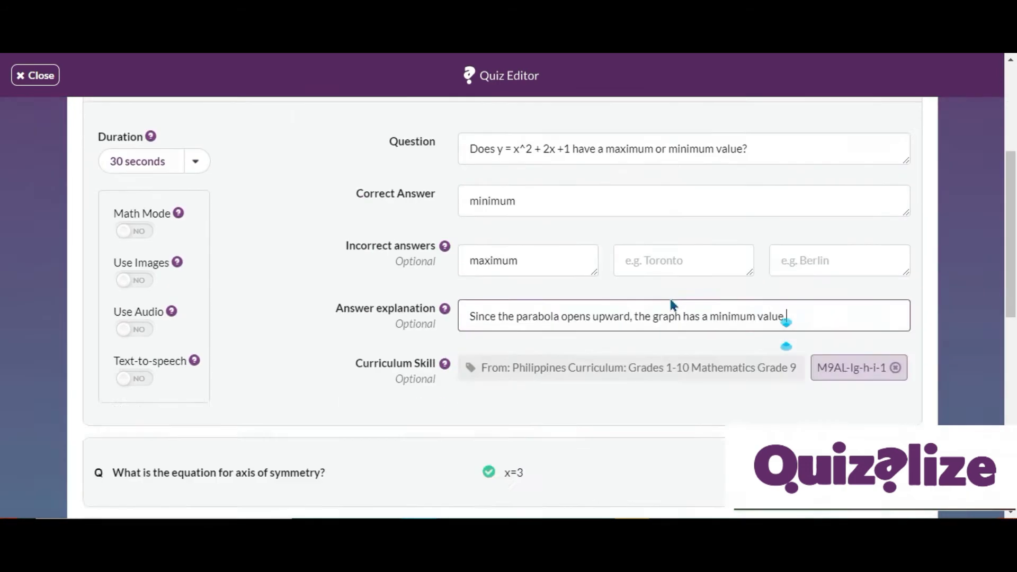
scroll(670, 296, "down", 6)
scroll(334, 243, "up", 1)
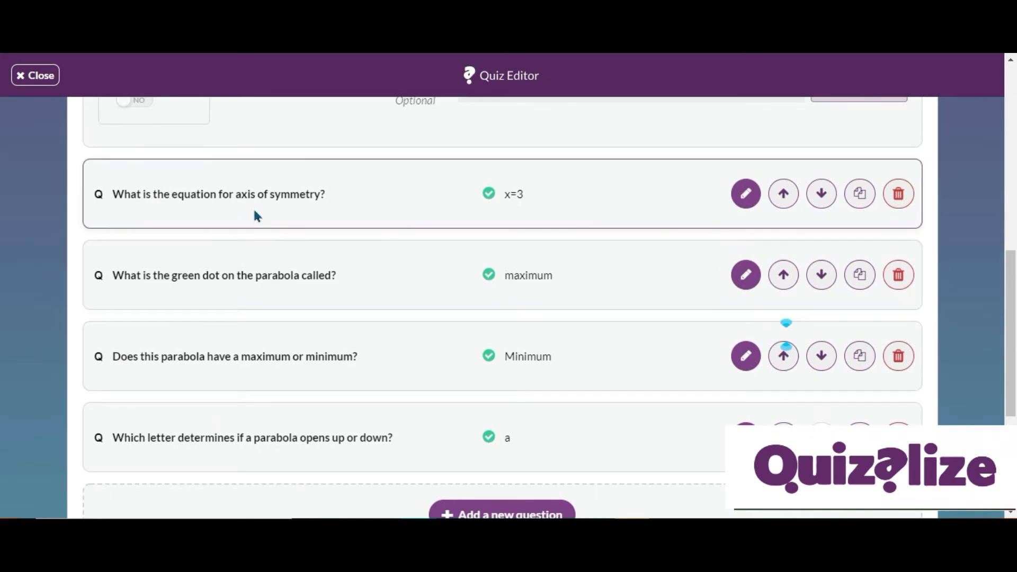
left_click(825, 197)
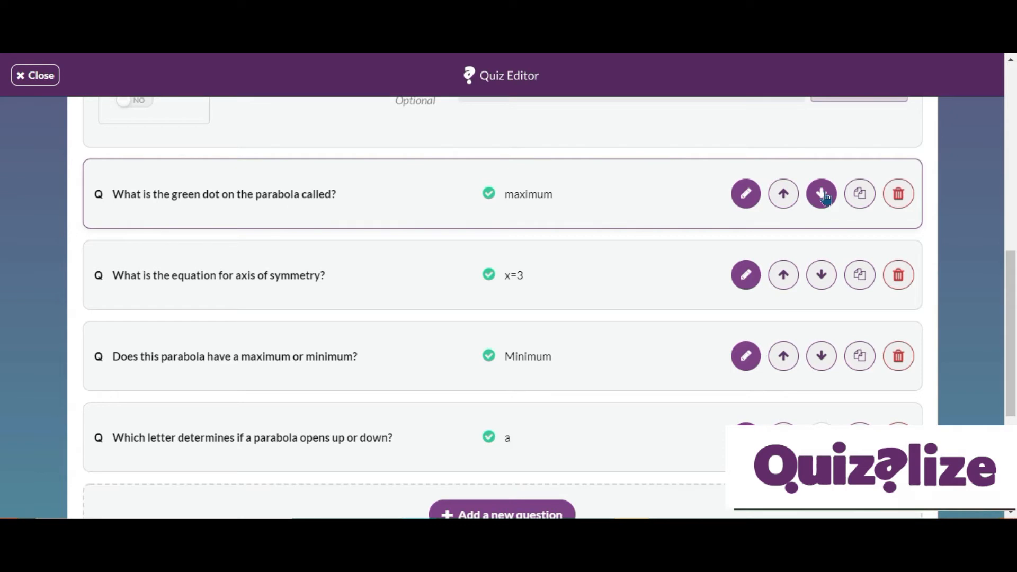
Duplicate the green dot question and then delete the duplicate from the end of the question list.
left_click(859, 196)
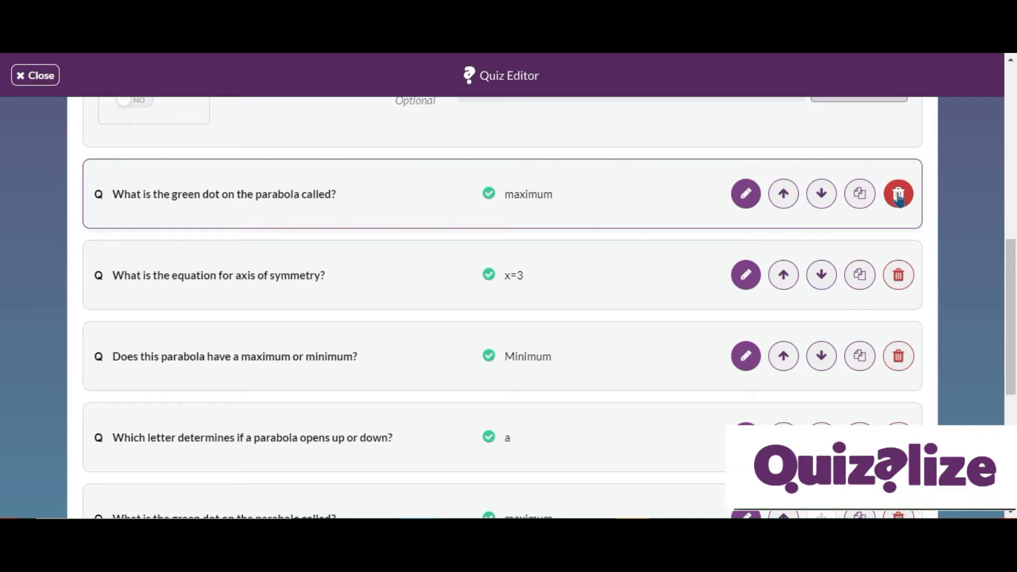
scroll(899, 197, "down", 2)
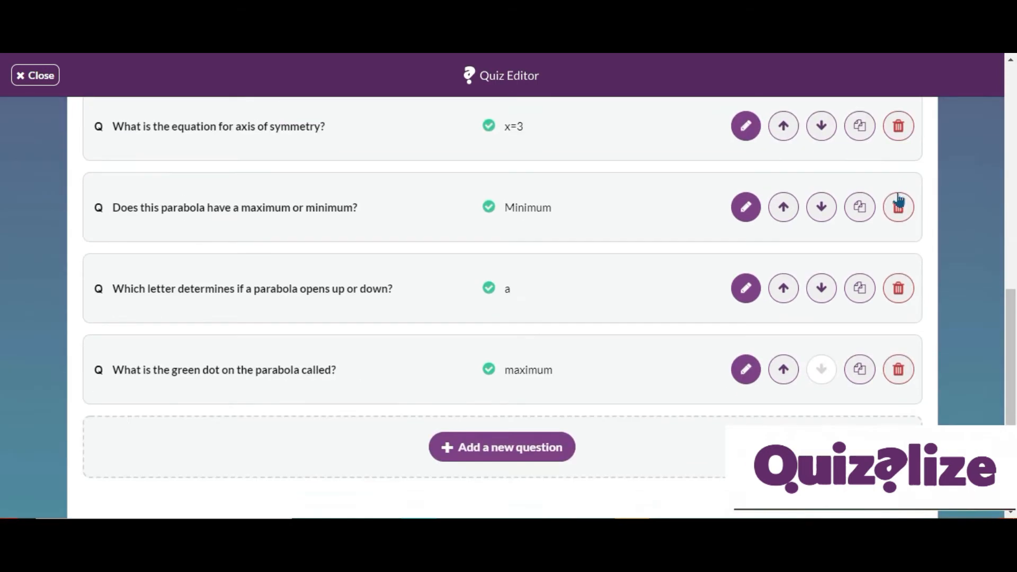
scroll(900, 198, "up", 1)
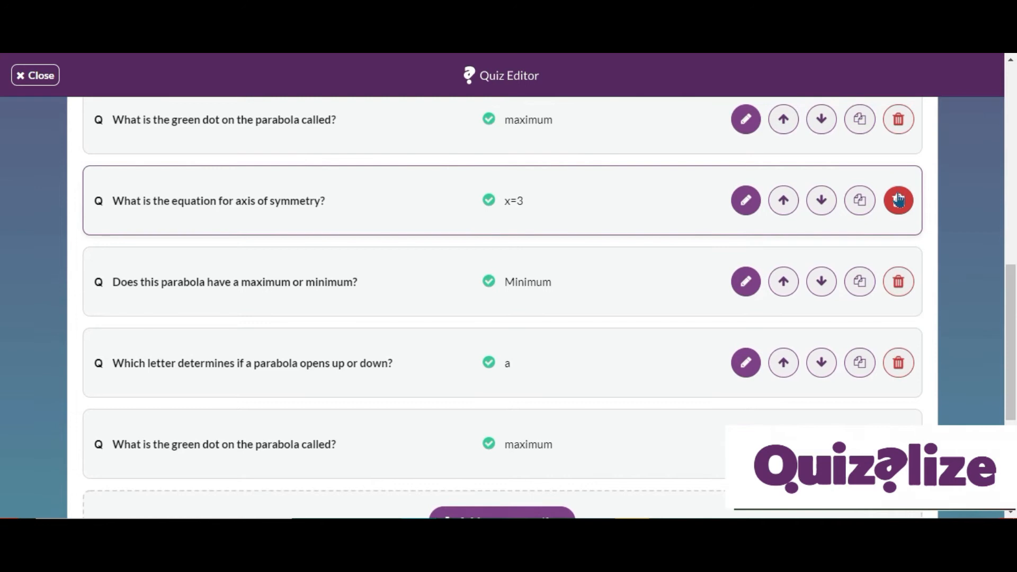
scroll(869, 201, "down", 1)
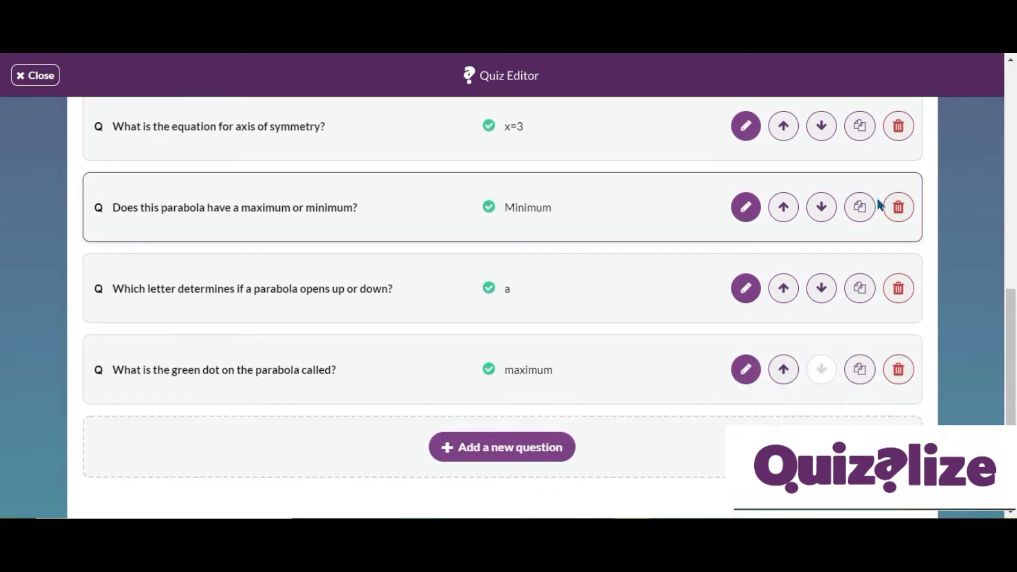
scroll(265, 410, "up", 2)
scroll(284, 409, "down", 2)
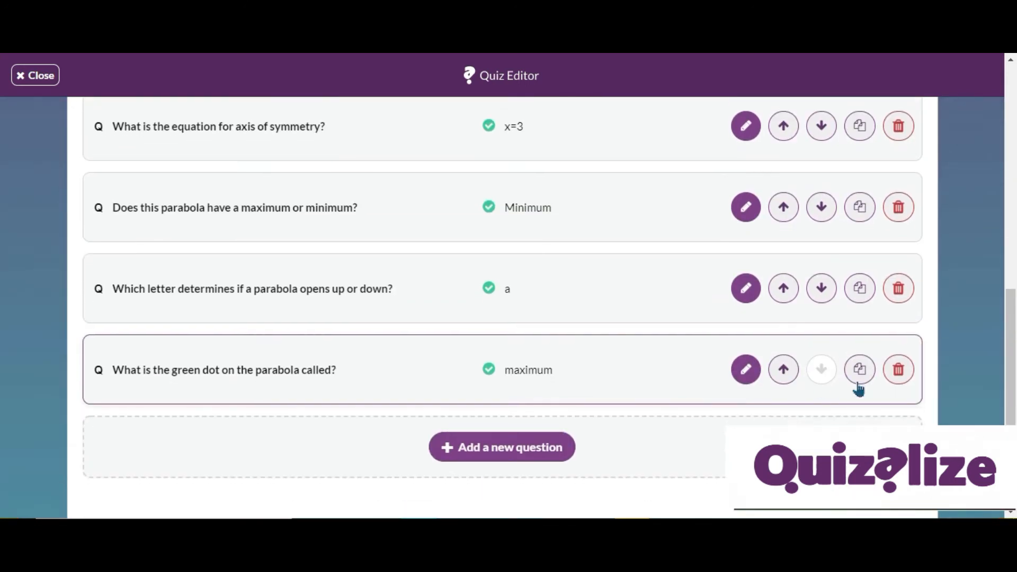
left_click(897, 368)
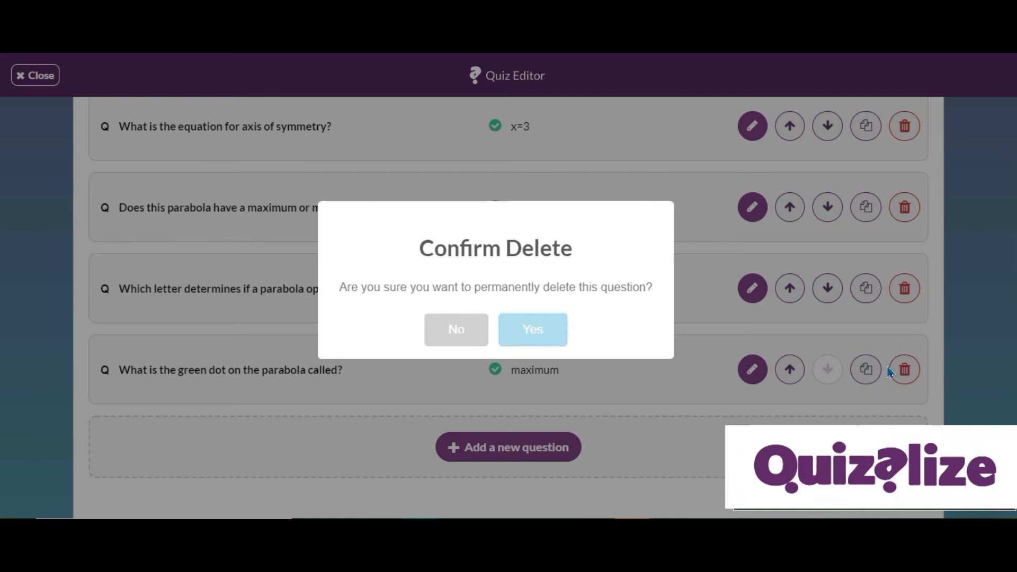
left_click(543, 344)
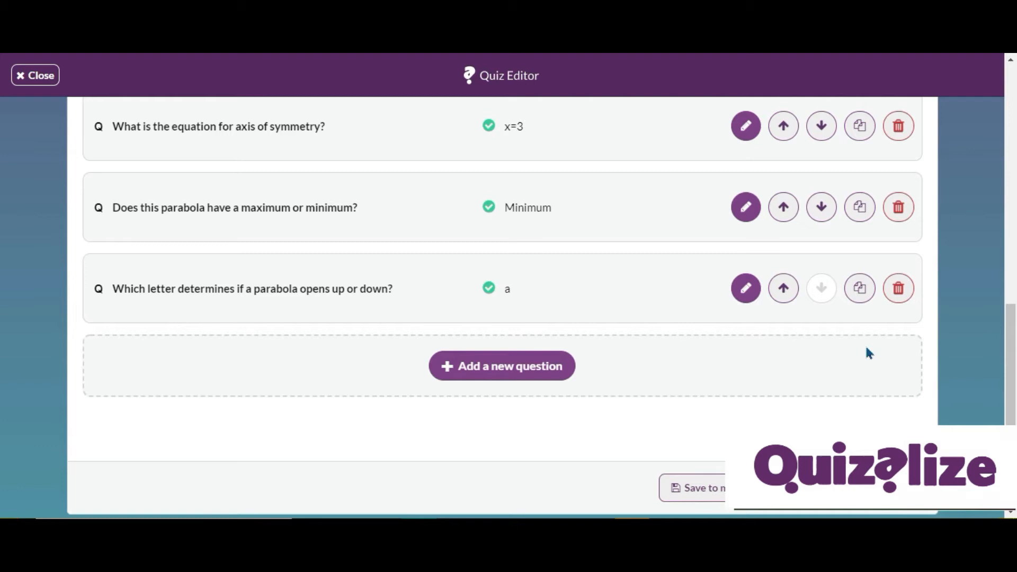
Save the edited quiz to the library.
scroll(869, 354, "up", 8)
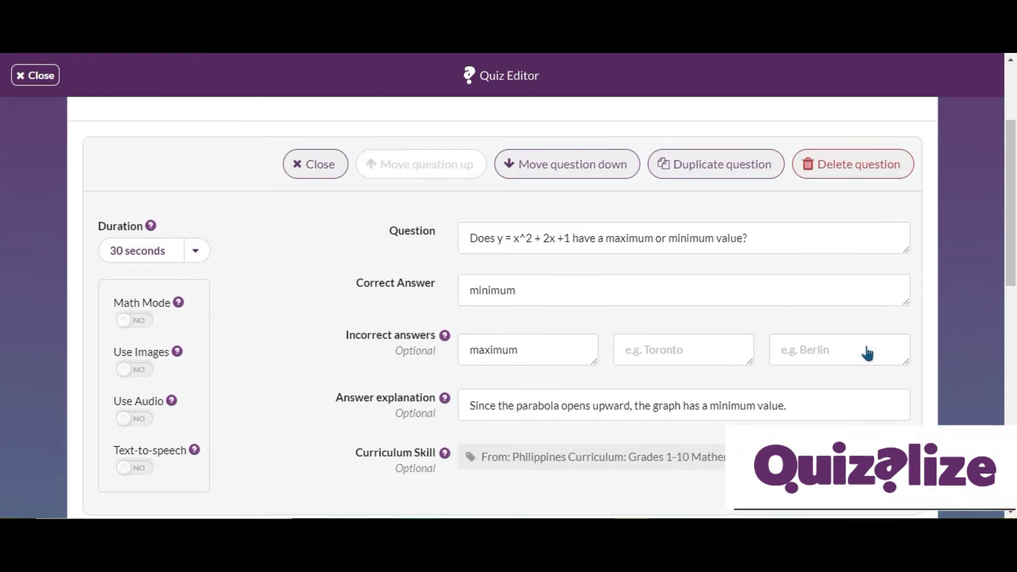
scroll(866, 347, "up", 3)
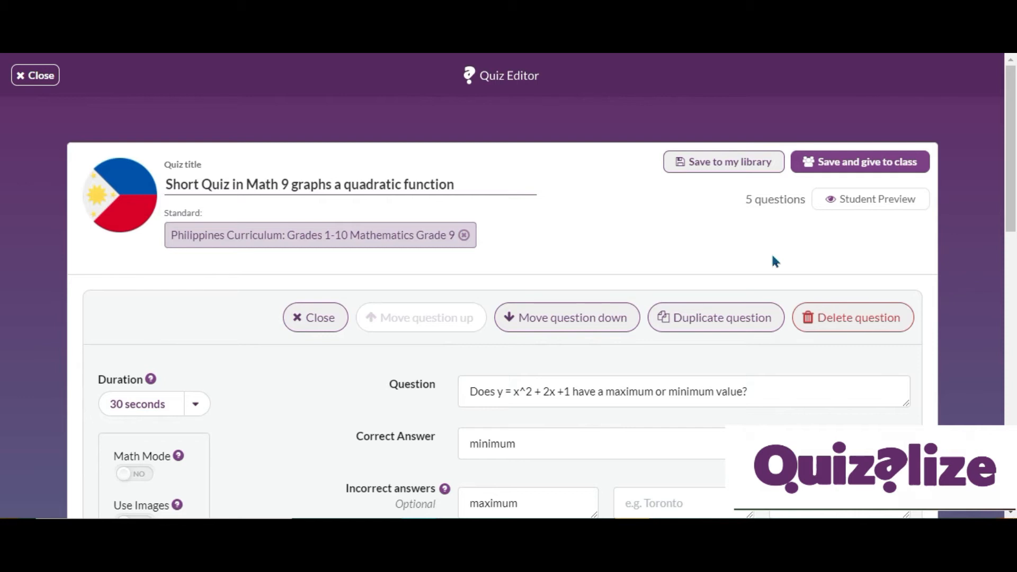
left_click(746, 163)
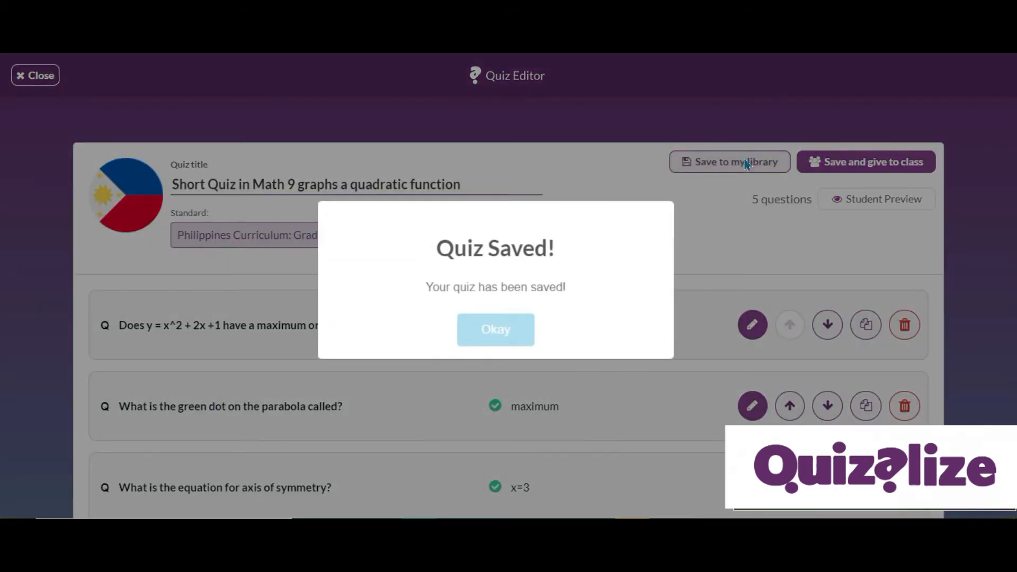
left_click(496, 329)
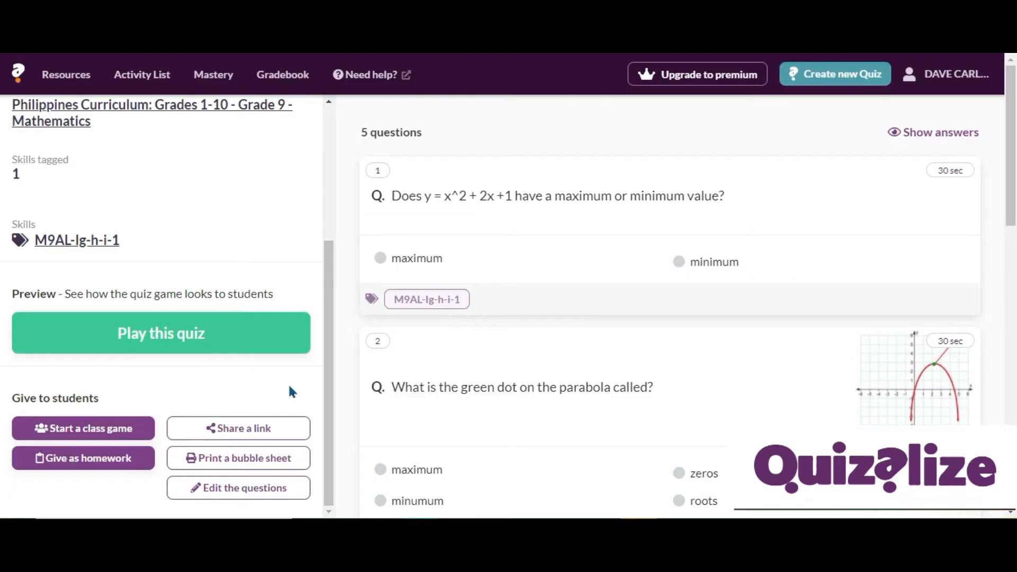
Start a class game from the quiz and choose the class to assign it to.
left_click(131, 427)
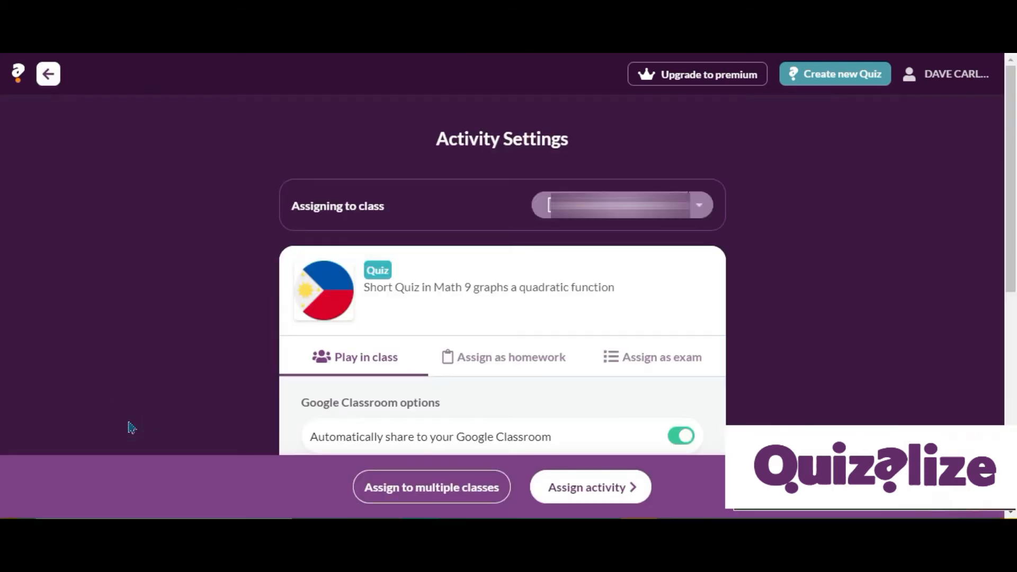
left_click(700, 208)
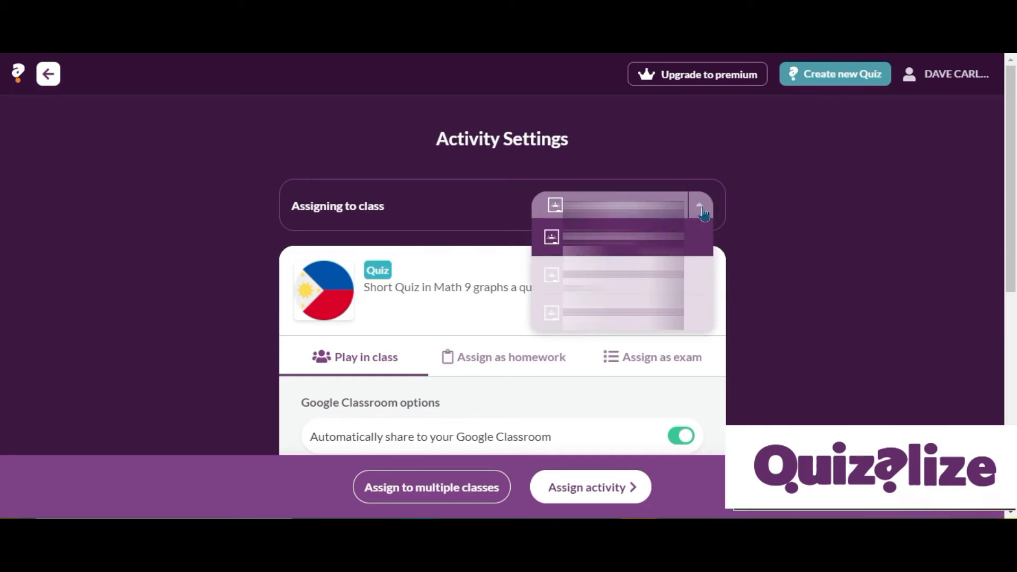
left_click(790, 216)
Review the Play in class settings, including the expanded advanced options.
scroll(790, 216, "down", 3)
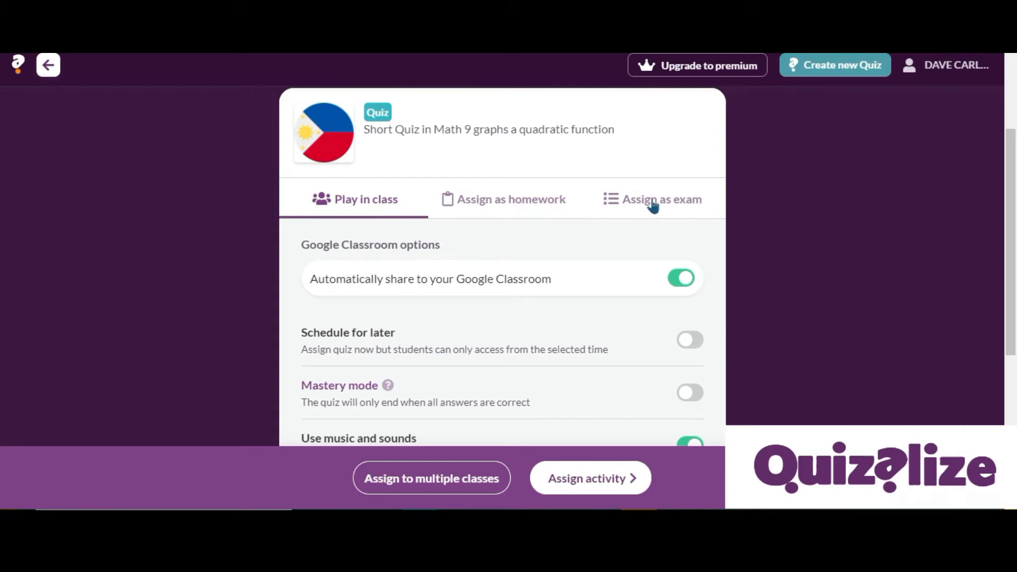
scroll(439, 279, "down", 5)
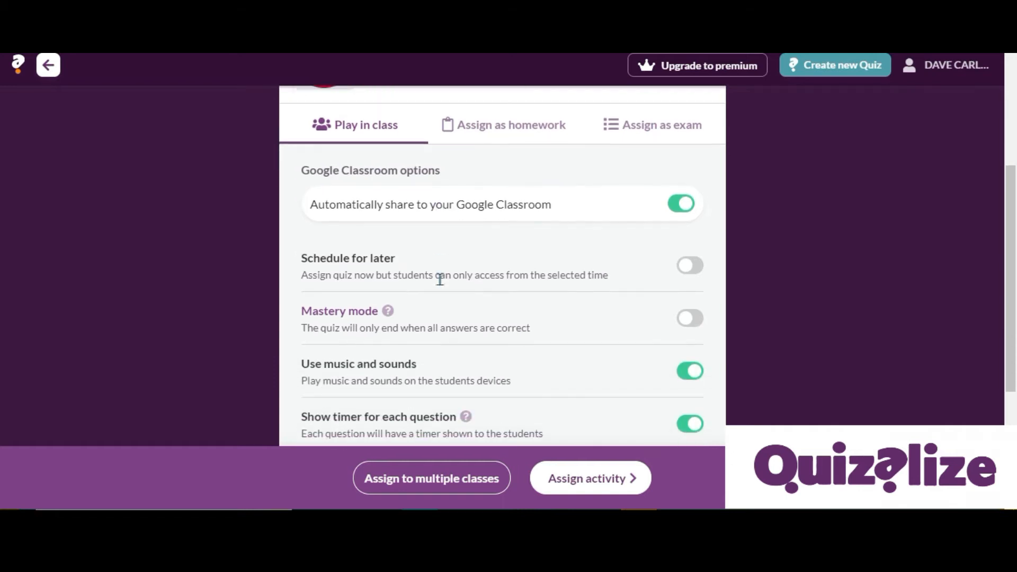
scroll(440, 282, "up", 5)
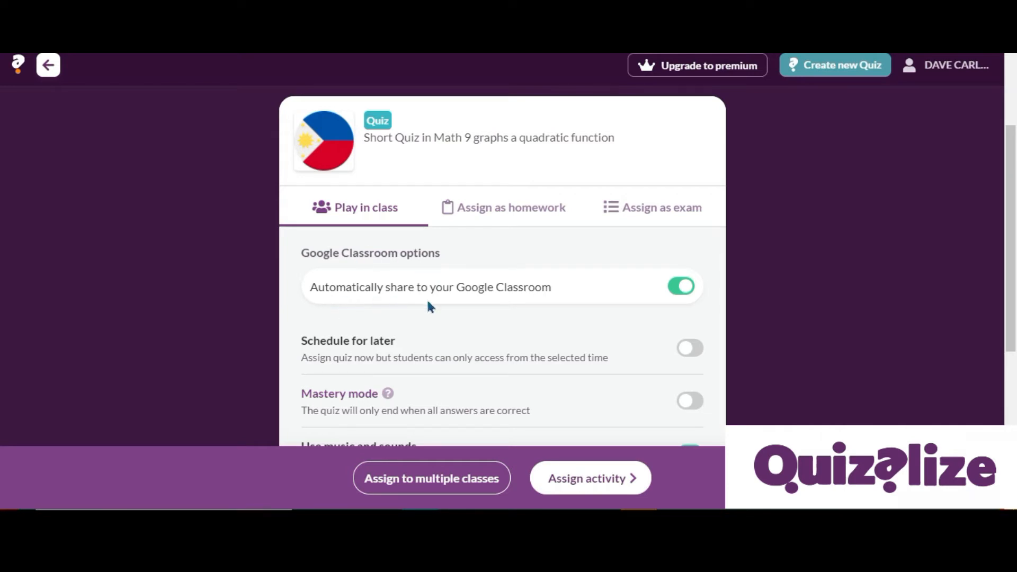
scroll(551, 307, "down", 1)
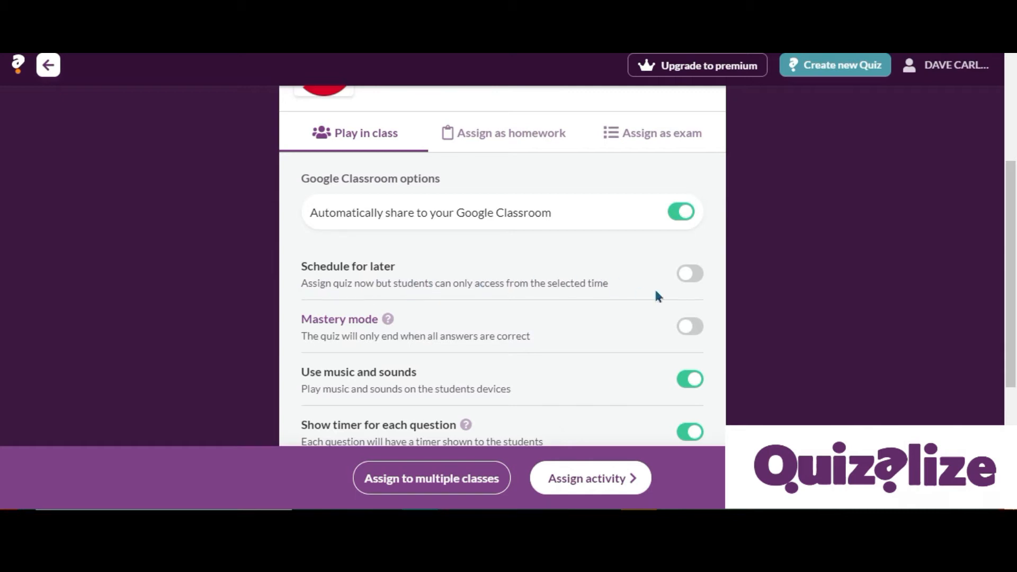
scroll(292, 339, "down", 1)
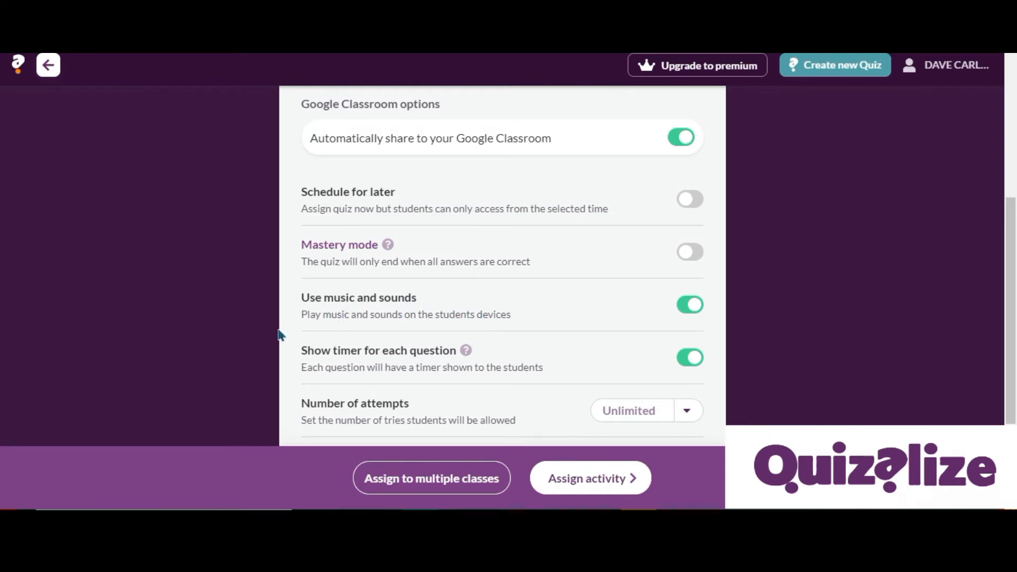
scroll(270, 350, "down", 2)
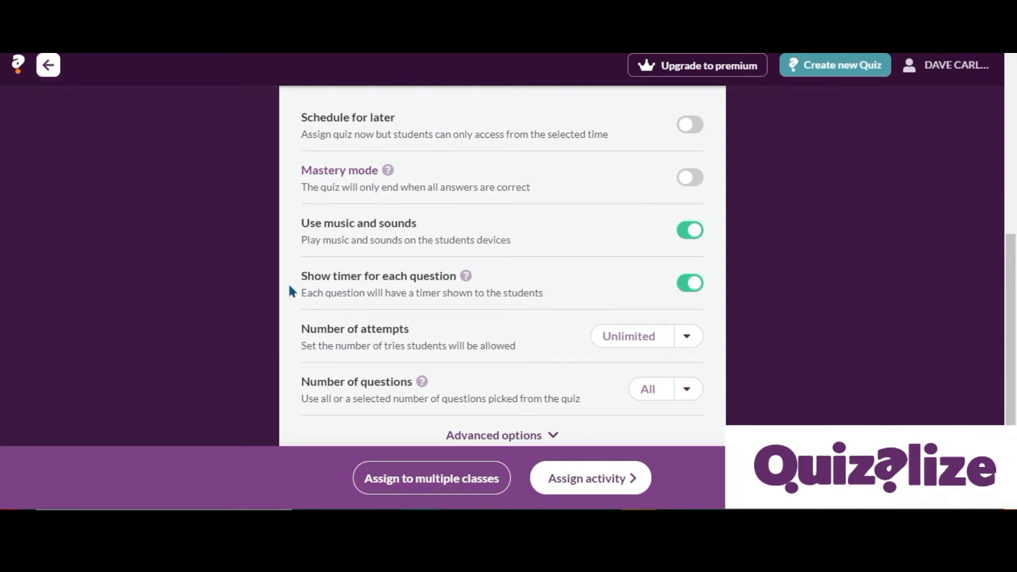
scroll(291, 292, "down", 2)
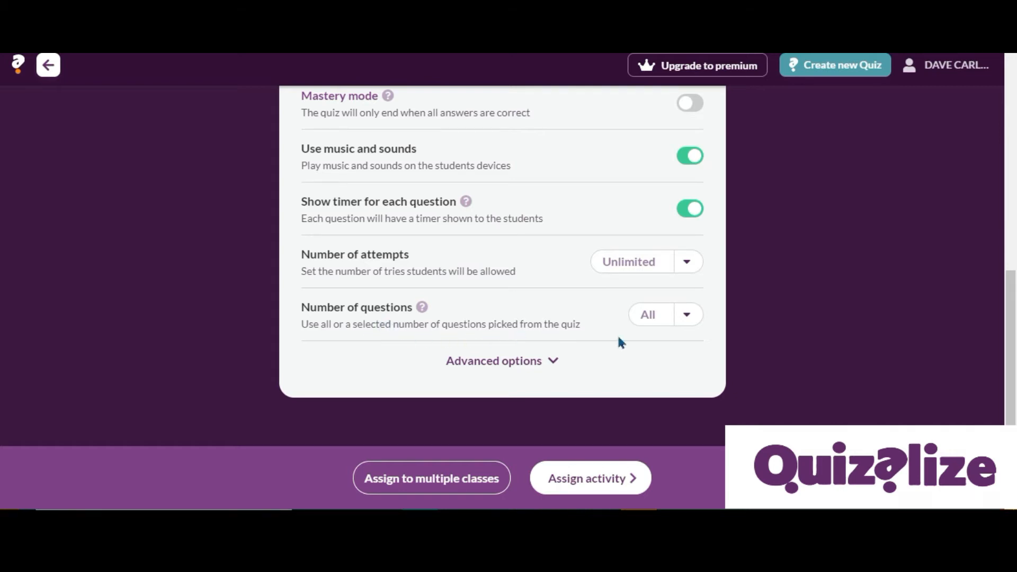
left_click(521, 364)
scroll(601, 356, "down", 3)
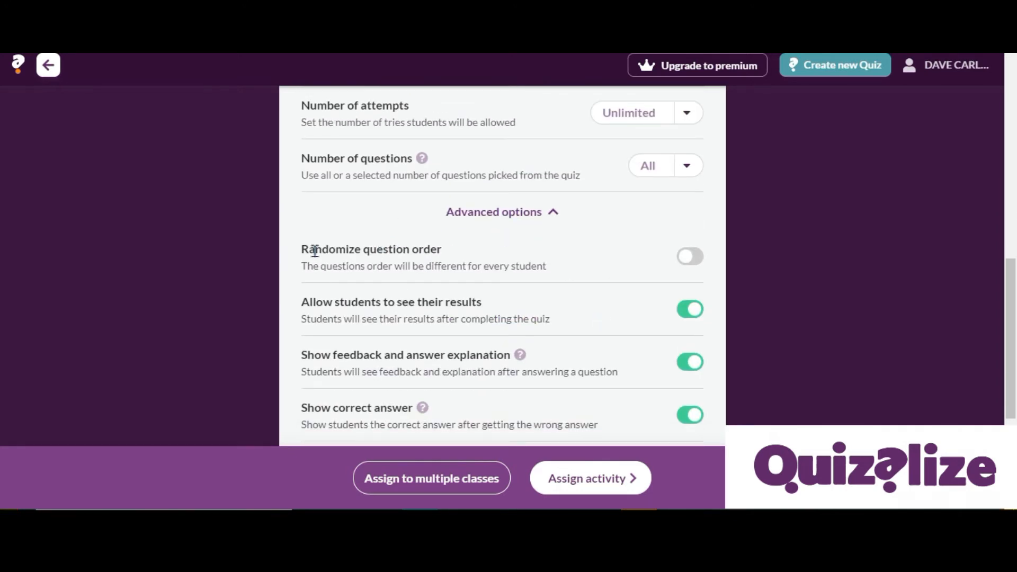
Assign the quiz as a class game, keeping the question order unrandomized.
left_click(694, 257)
left_click(688, 260)
scroll(393, 286, "down", 3)
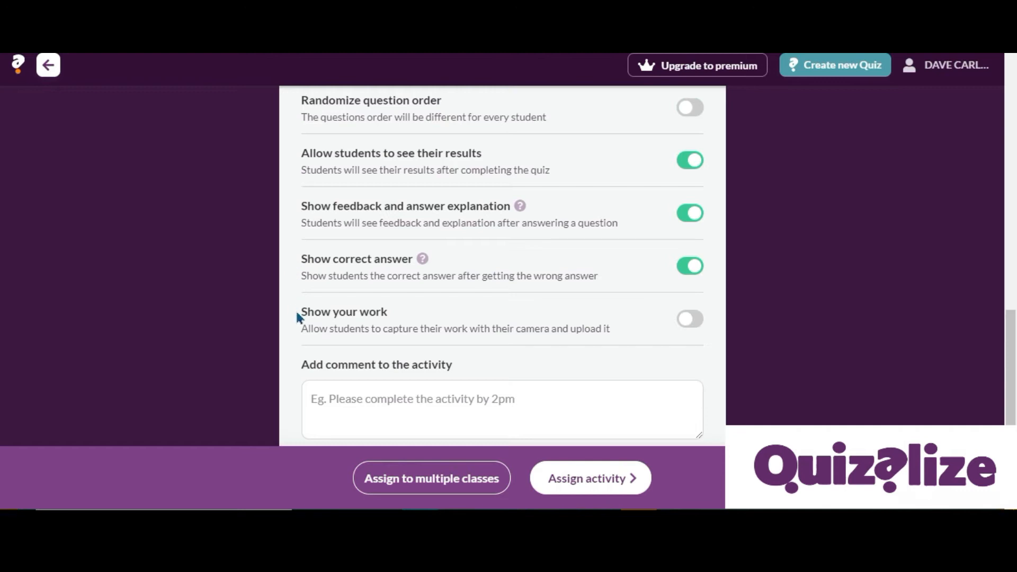
left_click(375, 400)
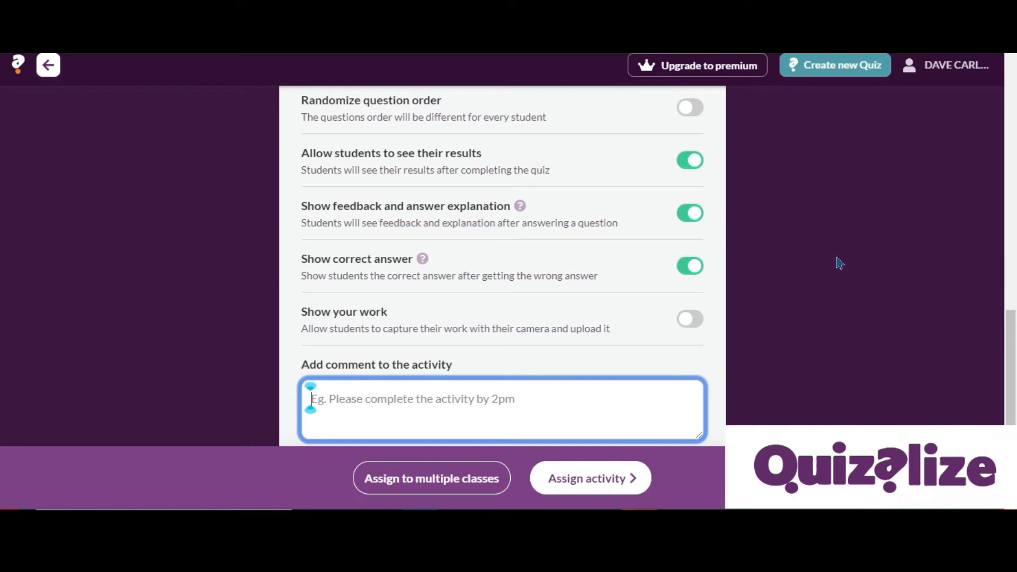
scroll(840, 268, "up", 1)
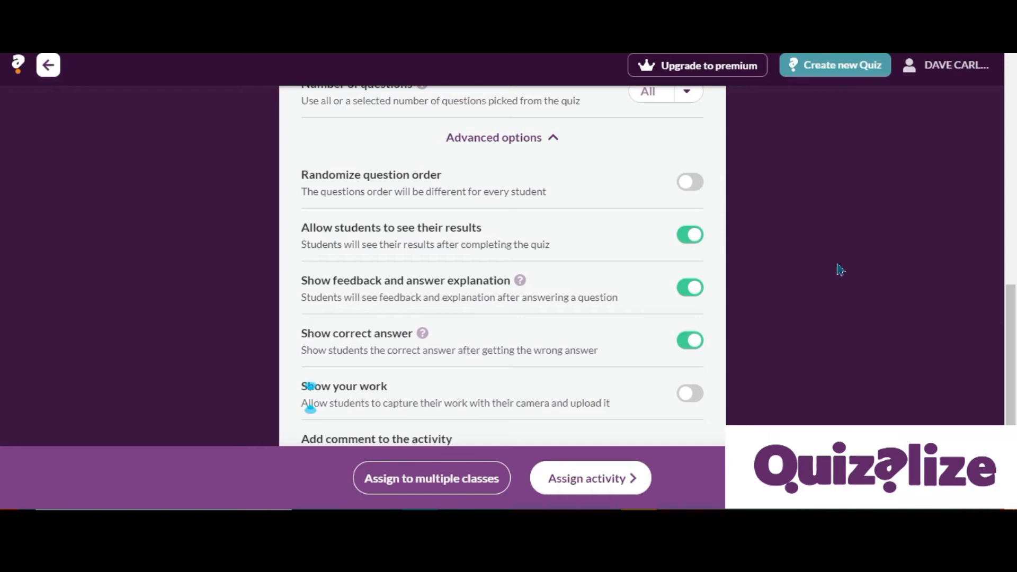
scroll(840, 270, "up", 5)
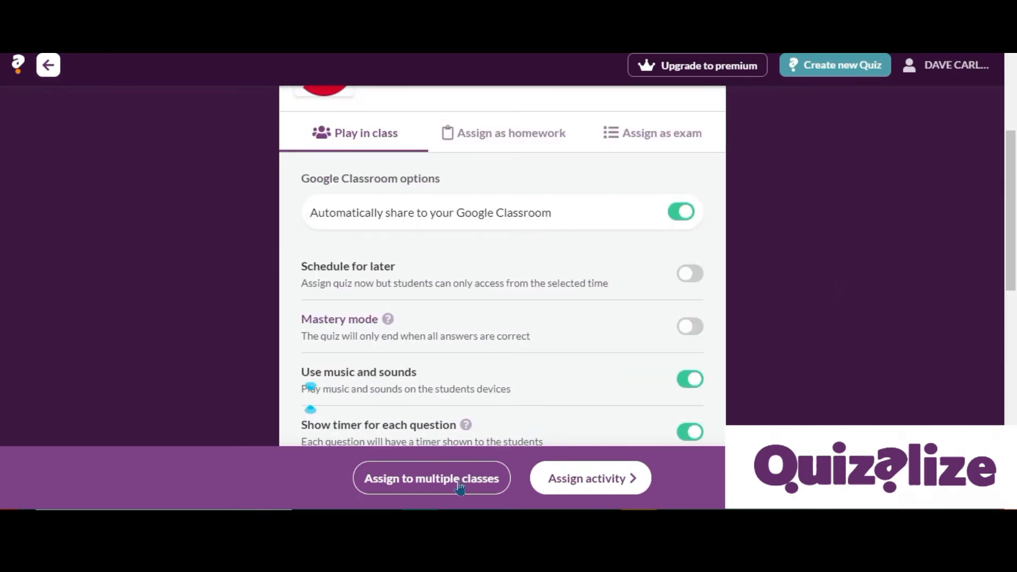
left_click(615, 480)
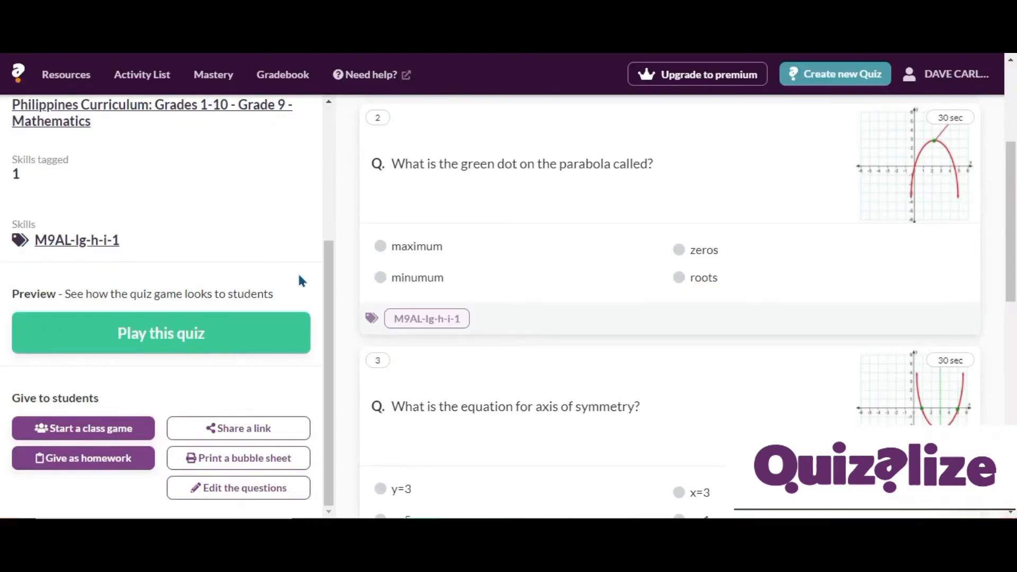
Open the homework assignment settings for the quiz and compare them with the exam tab.
left_click(98, 470)
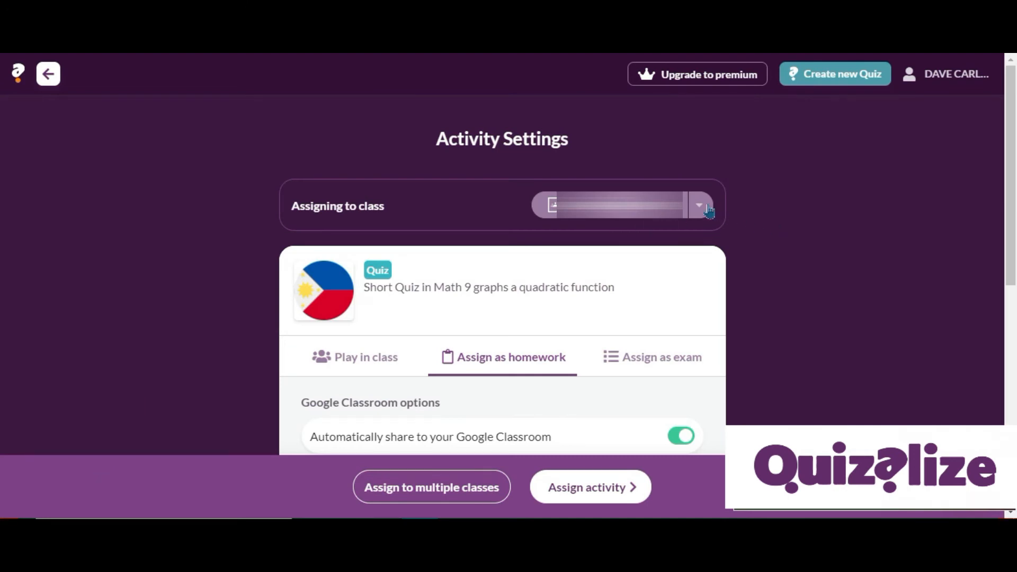
left_click(709, 212)
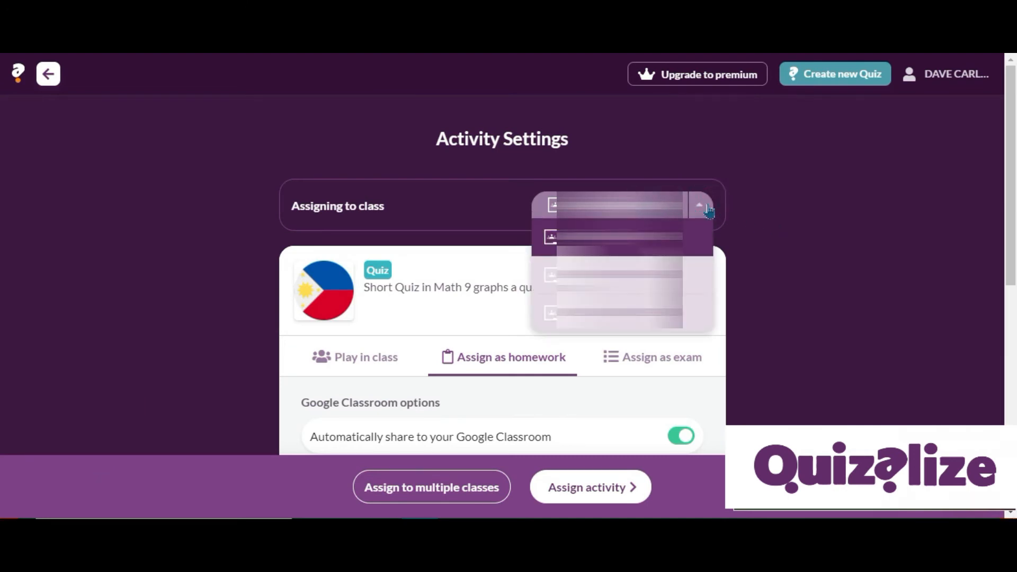
left_click(709, 211)
scroll(806, 217, "down", 3)
scroll(816, 214, "down", 1)
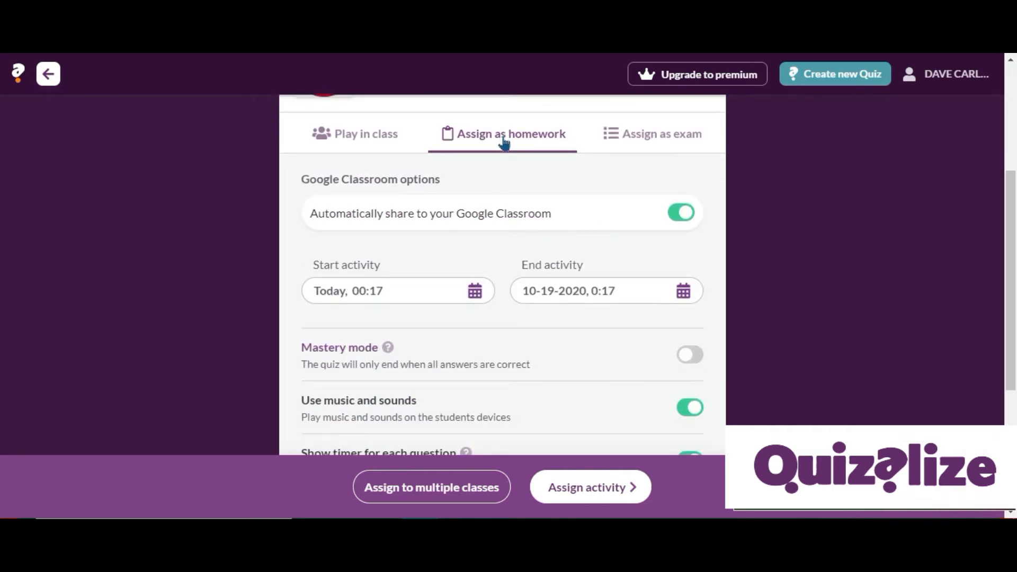
left_click(679, 137)
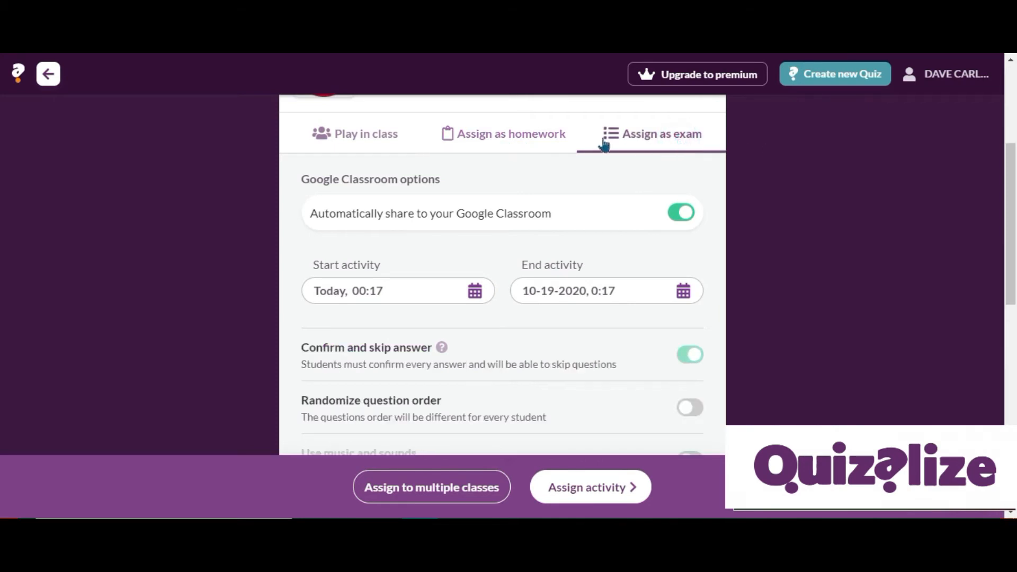
left_click(530, 126)
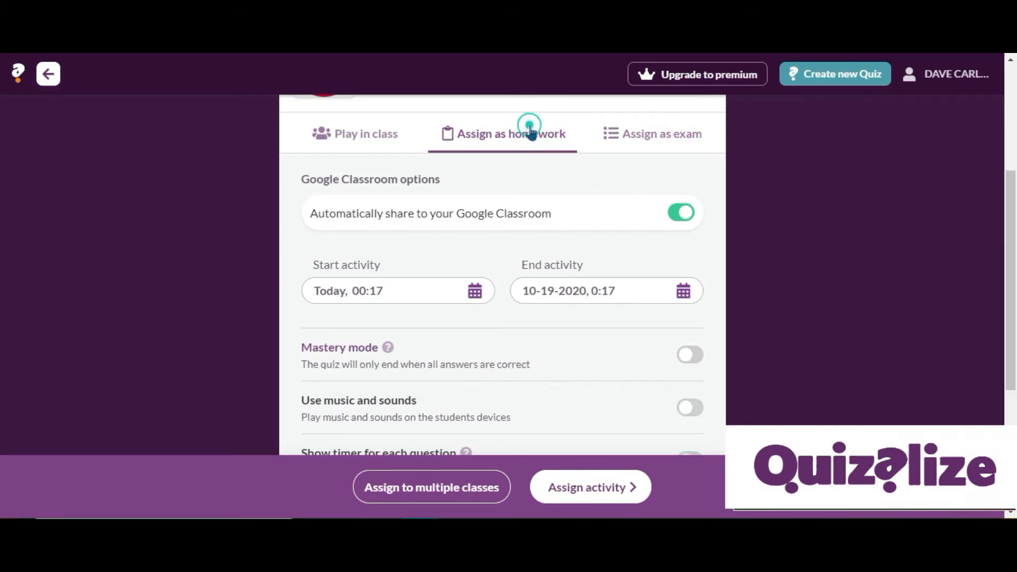
Examine the start and end activity date pickers for the homework assignment.
left_click(475, 292)
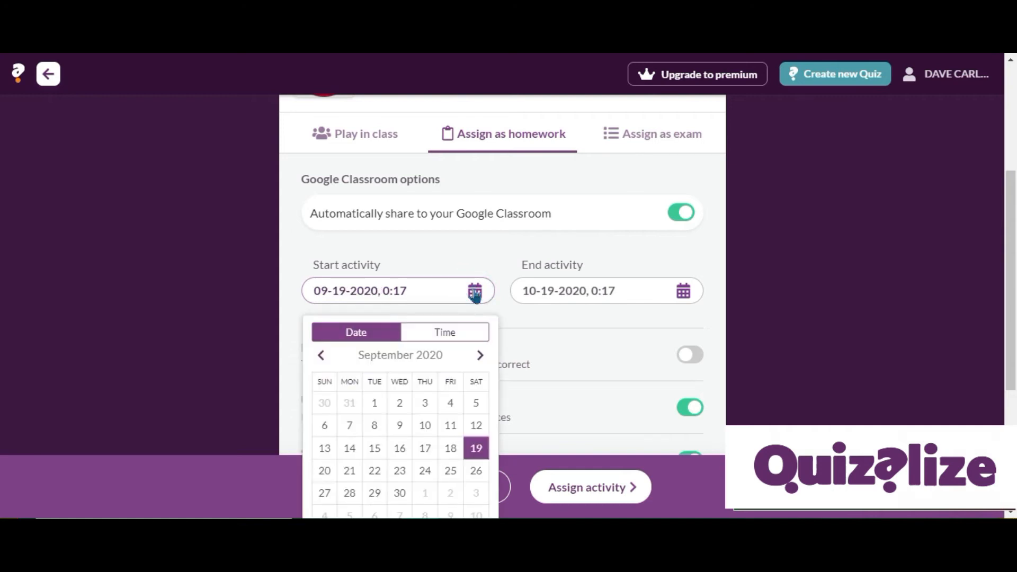
left_click(684, 292)
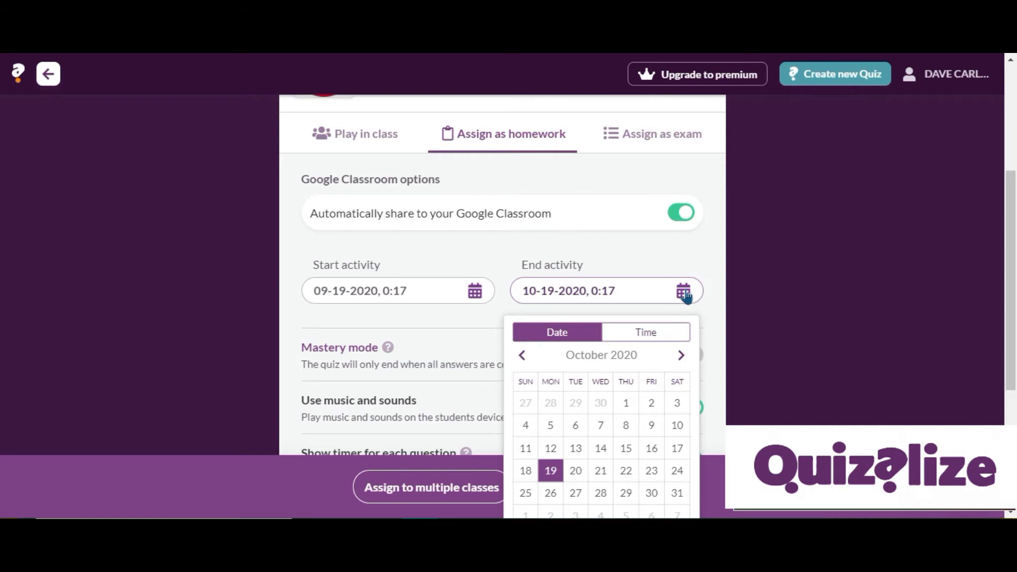
scroll(816, 270, "down", 2)
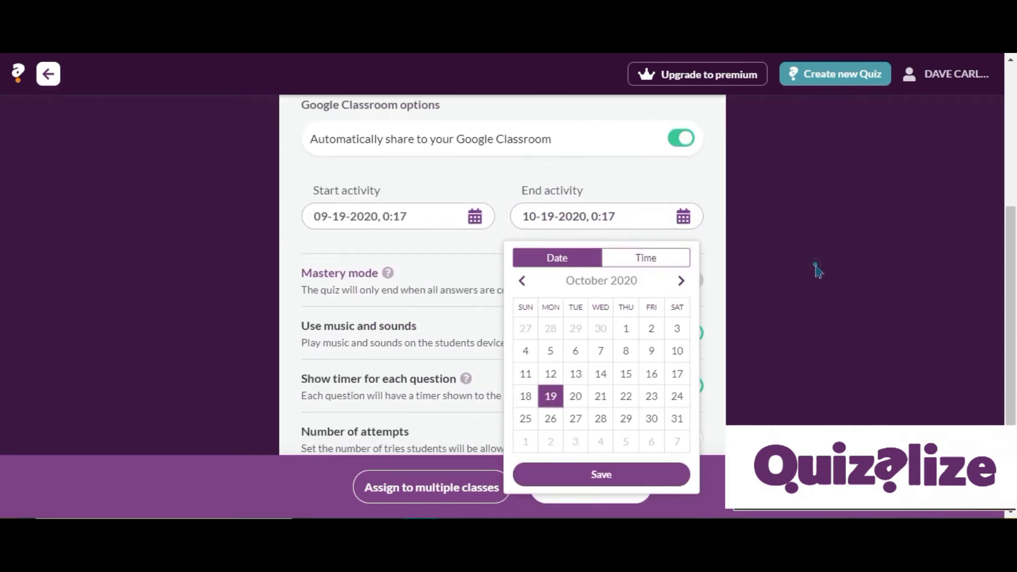
left_click(816, 271)
scroll(818, 273, "down", 1)
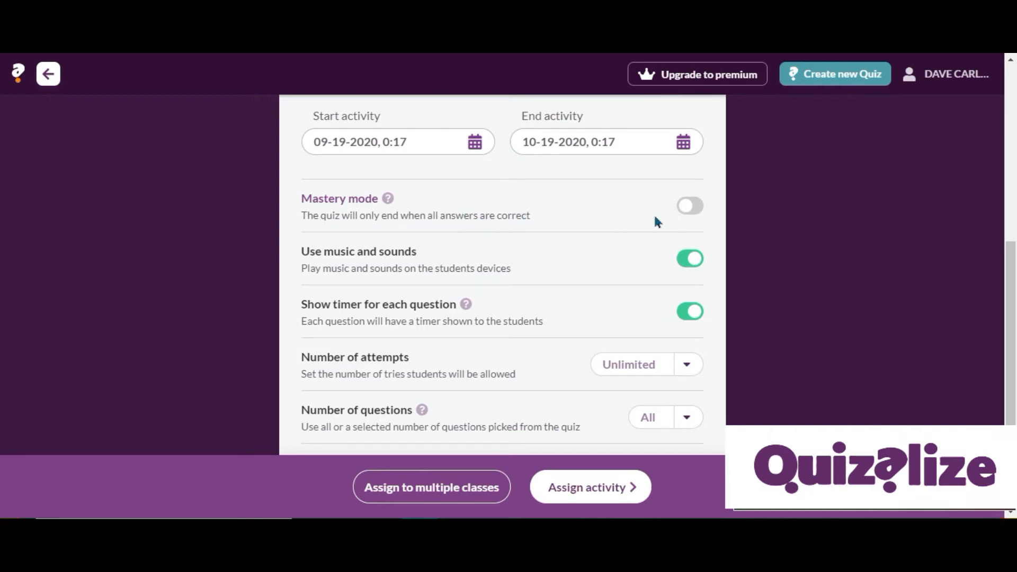
Turn on Mastery mode for the homework, check the advanced options, and assign the quiz as homework.
left_click(700, 209)
scroll(733, 284, "down", 2)
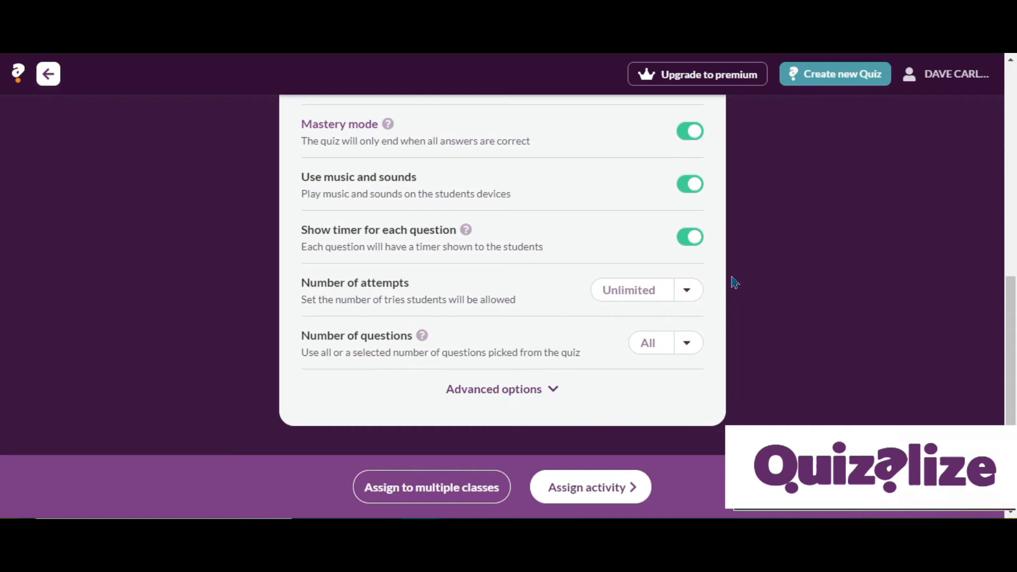
left_click(502, 390)
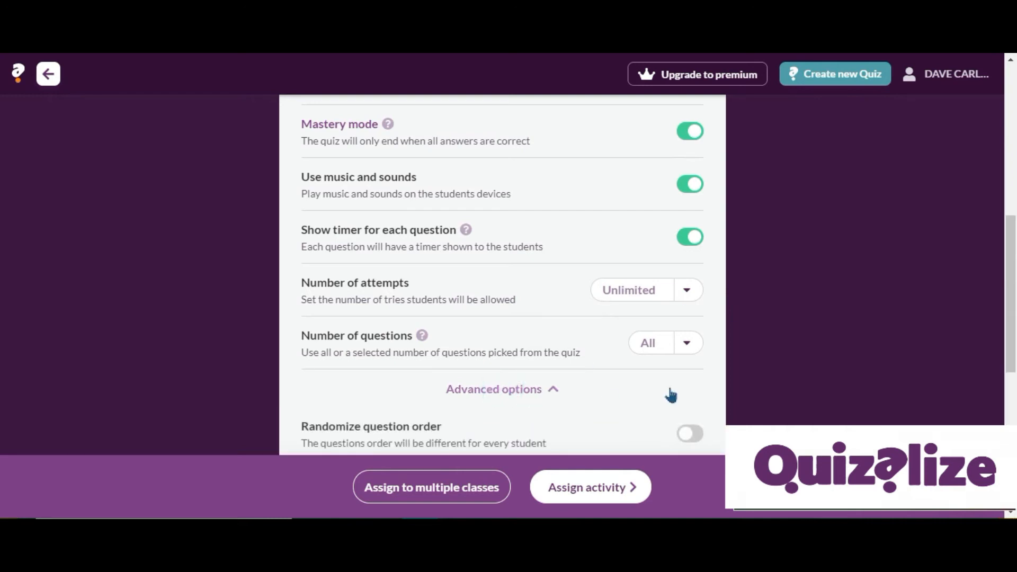
scroll(671, 394, "down", 5)
scroll(671, 393, "up", 5)
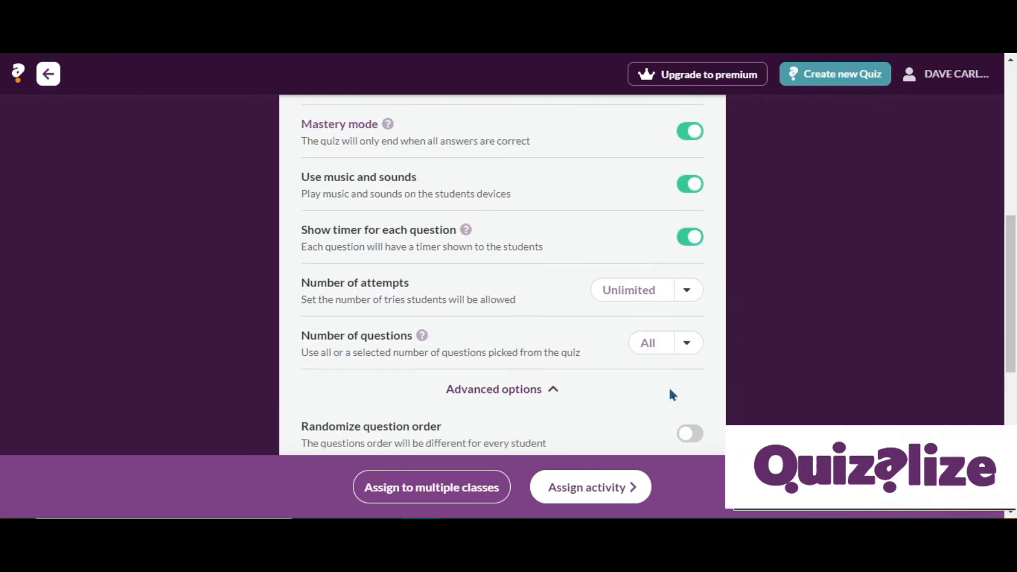
scroll(670, 395, "up", 5)
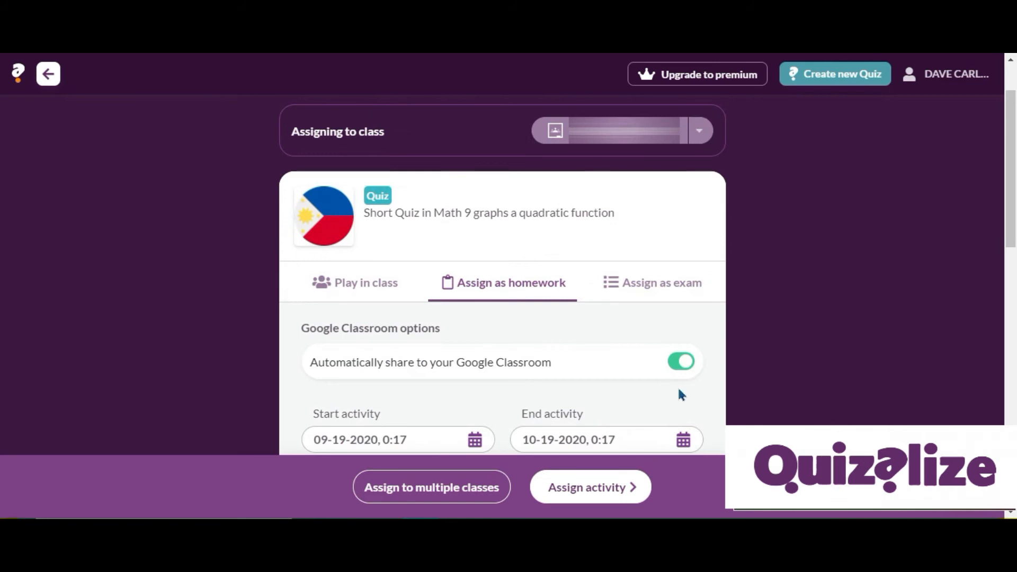
left_click(606, 486)
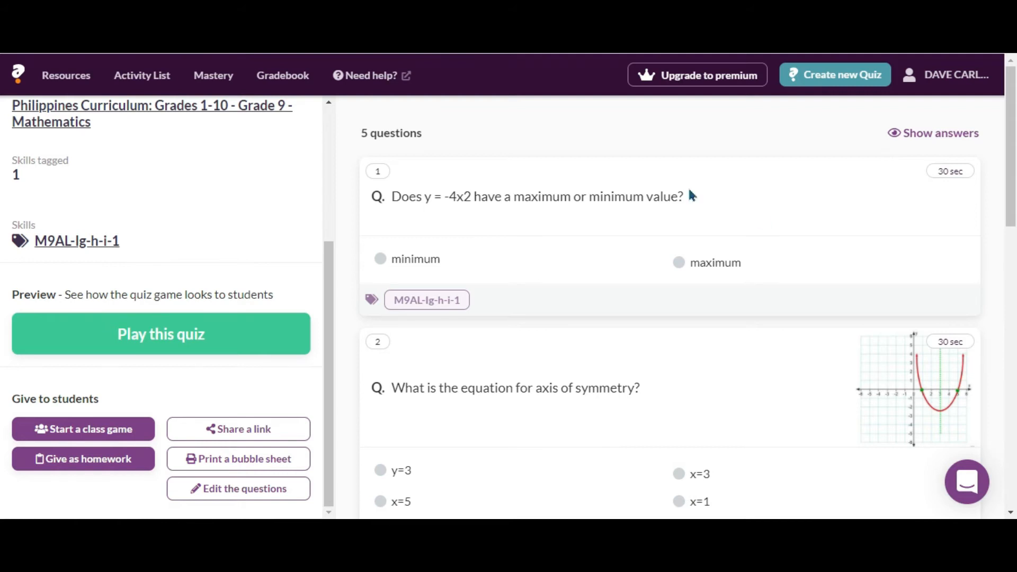
Open the activity list and review the results analysis for the quadratic function quiz.
left_click(141, 77)
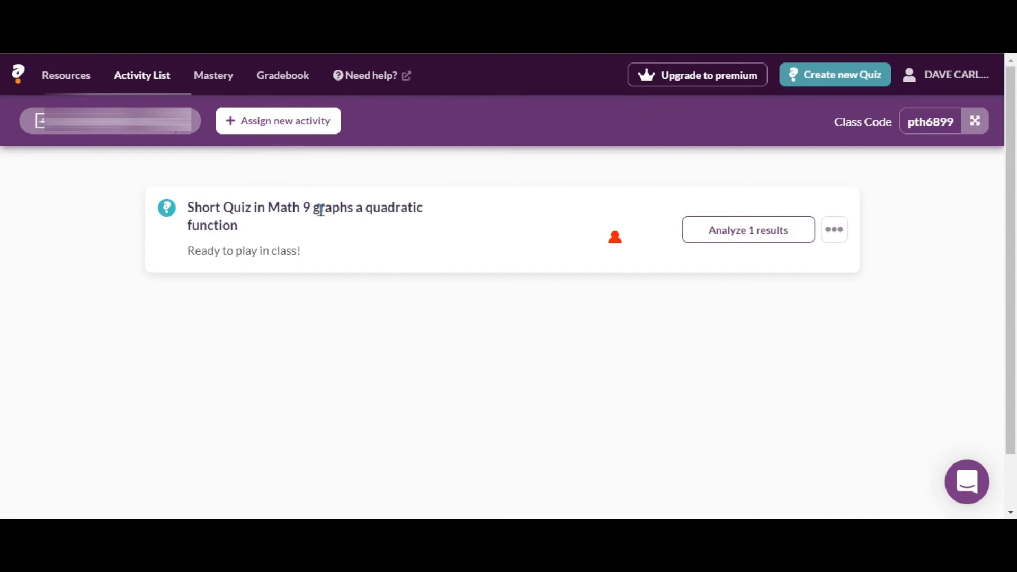
left_click(709, 243)
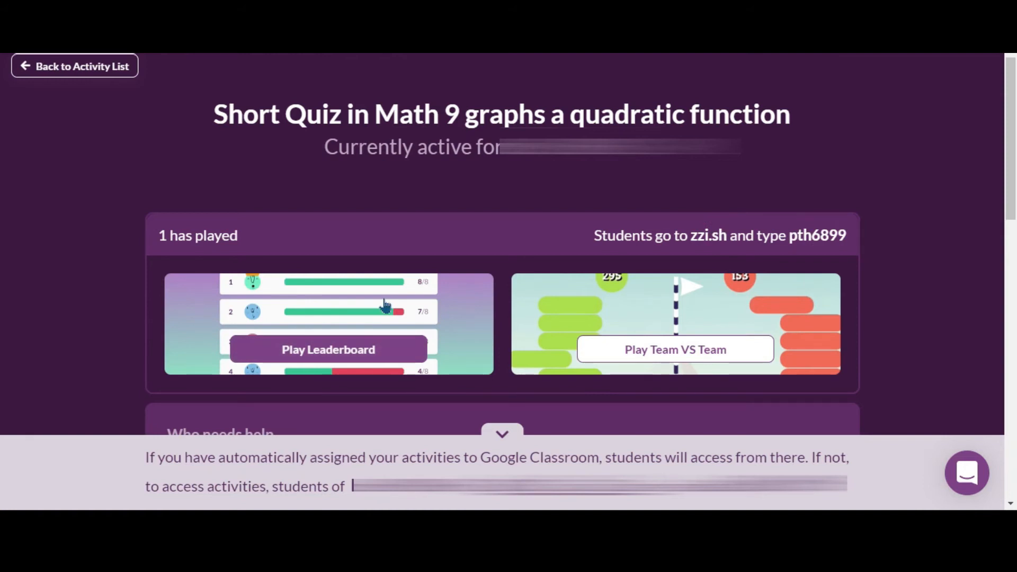
scroll(384, 304, "down", 4)
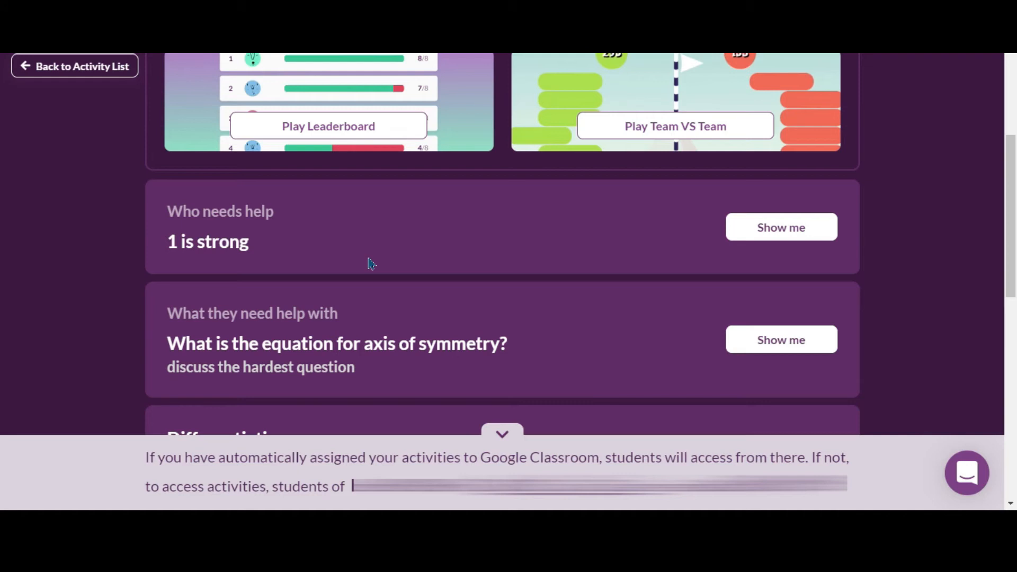
scroll(371, 264, "down", 3)
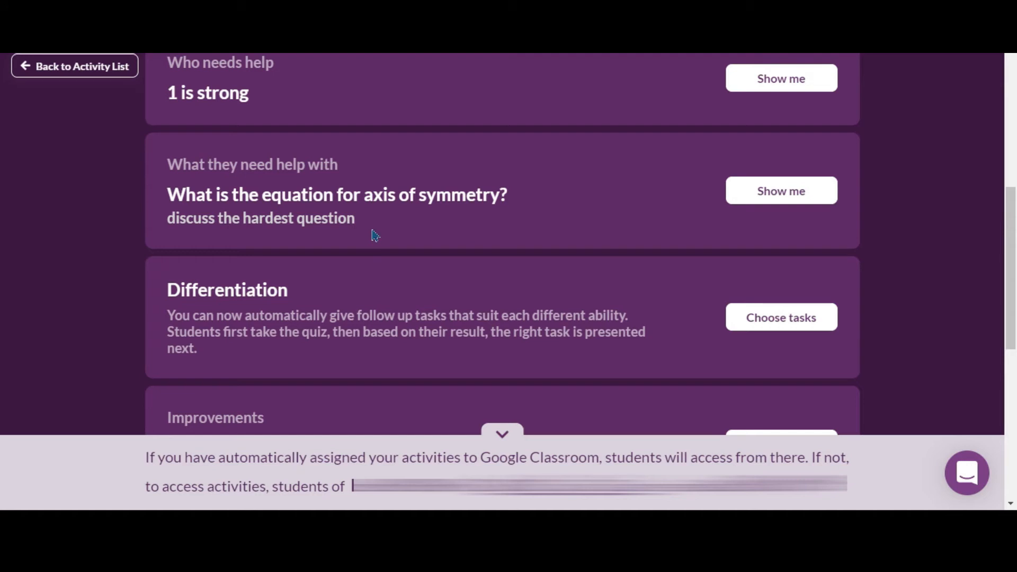
scroll(375, 235, "down", 3)
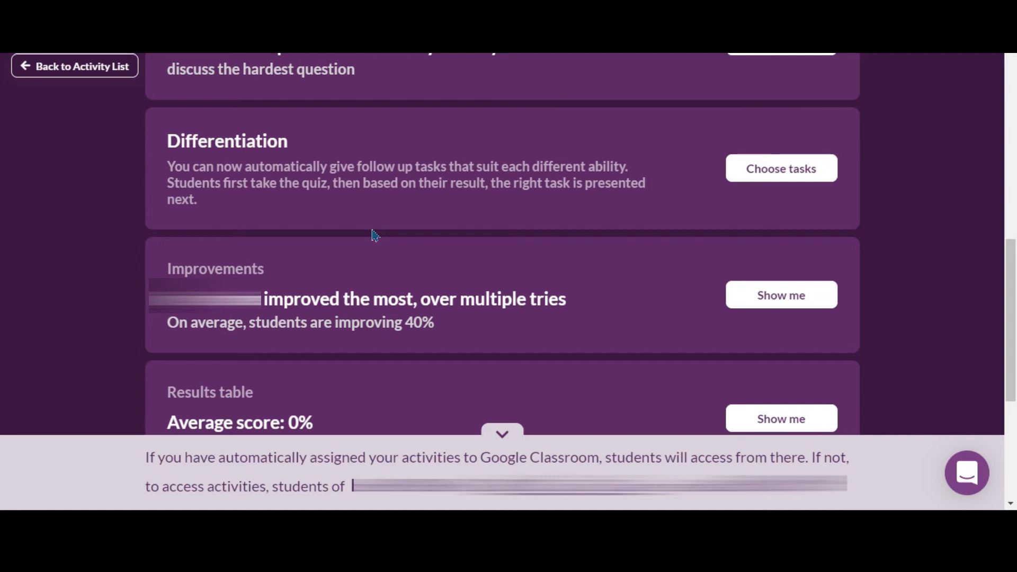
scroll(375, 235, "down", 2)
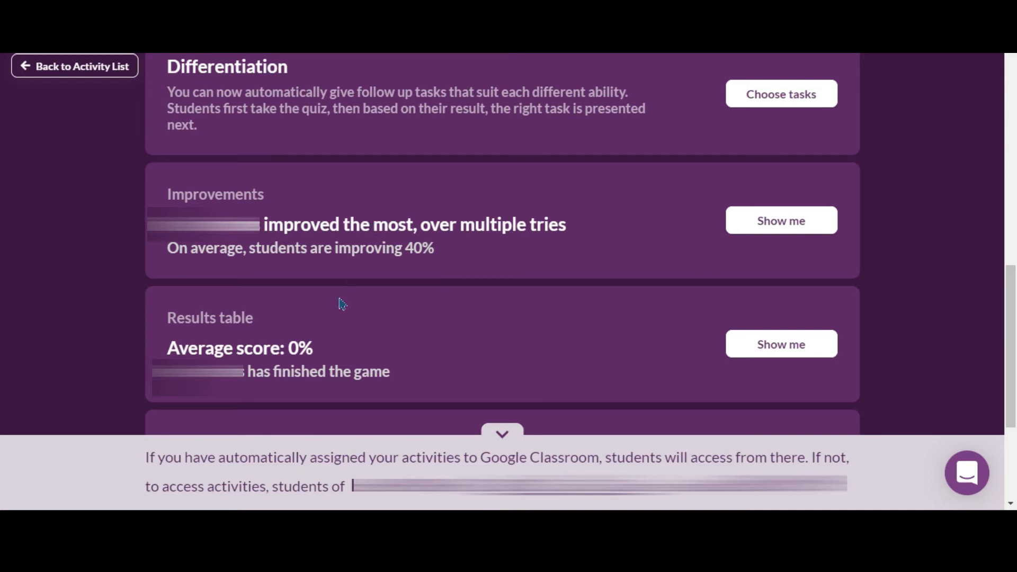
scroll(342, 302, "down", 2)
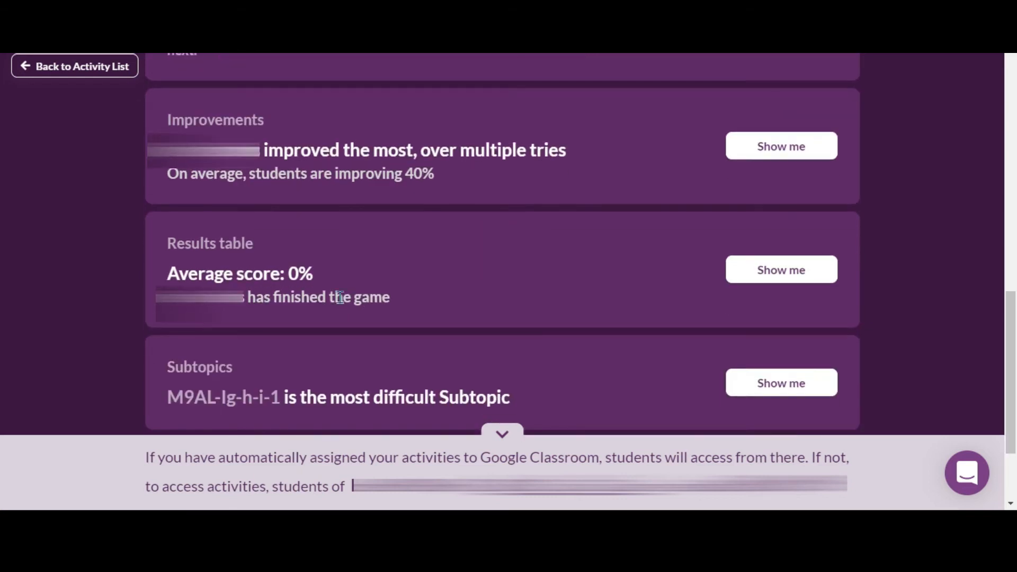
scroll(342, 303, "down", 2)
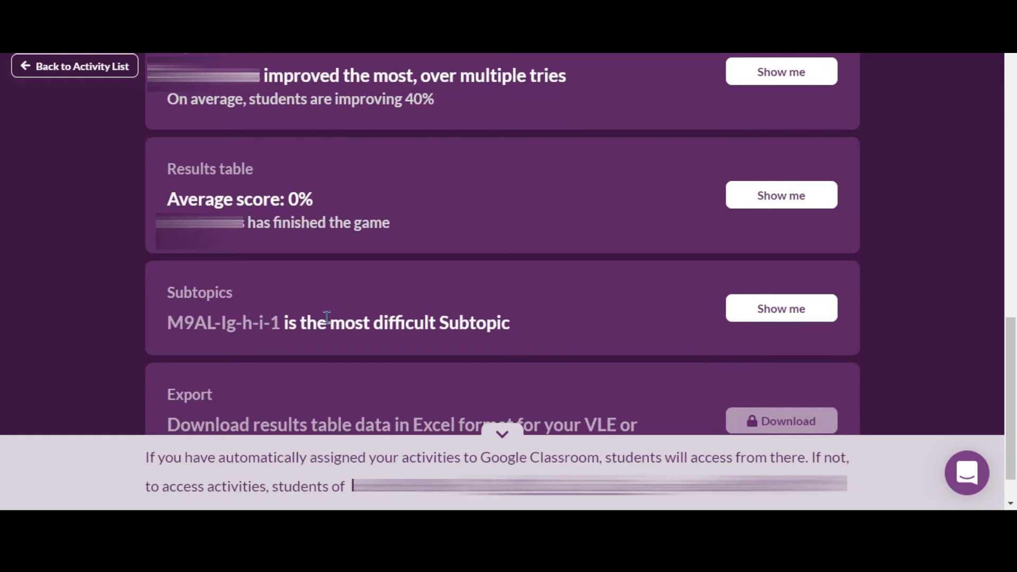
scroll(327, 322, "down", 1)
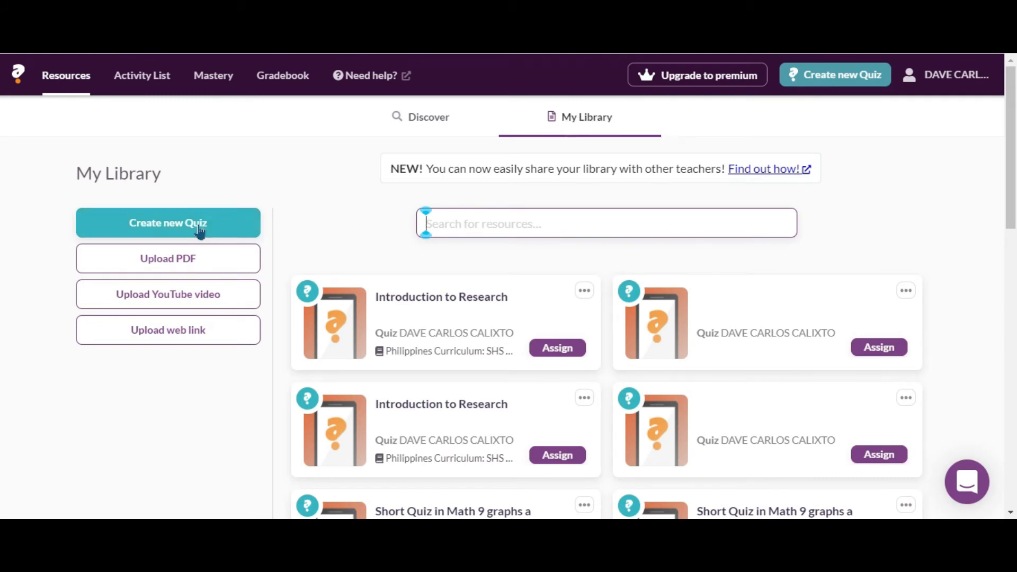
Create a new quiz and upload the research-768x404 image as its cover picture.
left_click(200, 232)
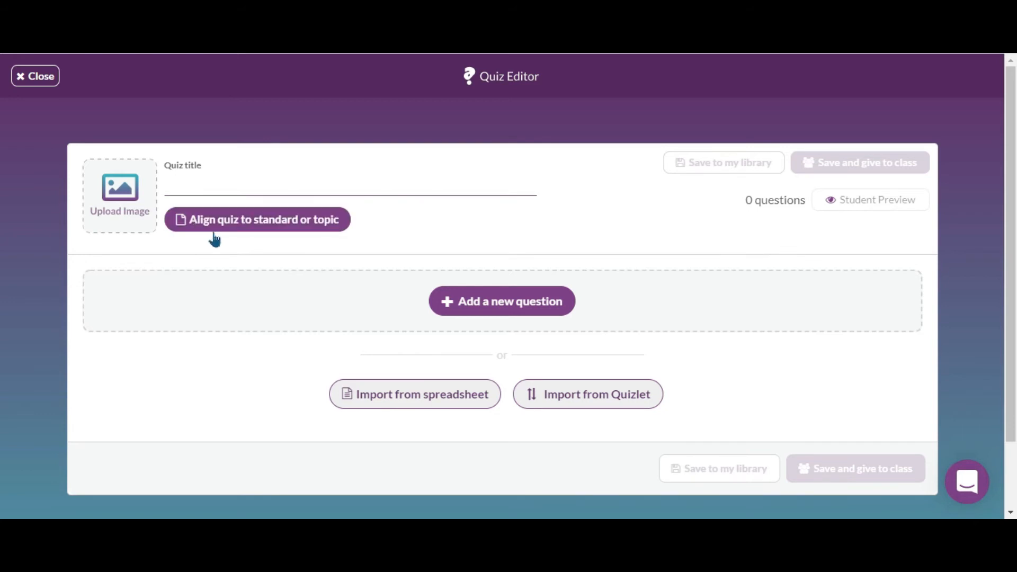
left_click(121, 225)
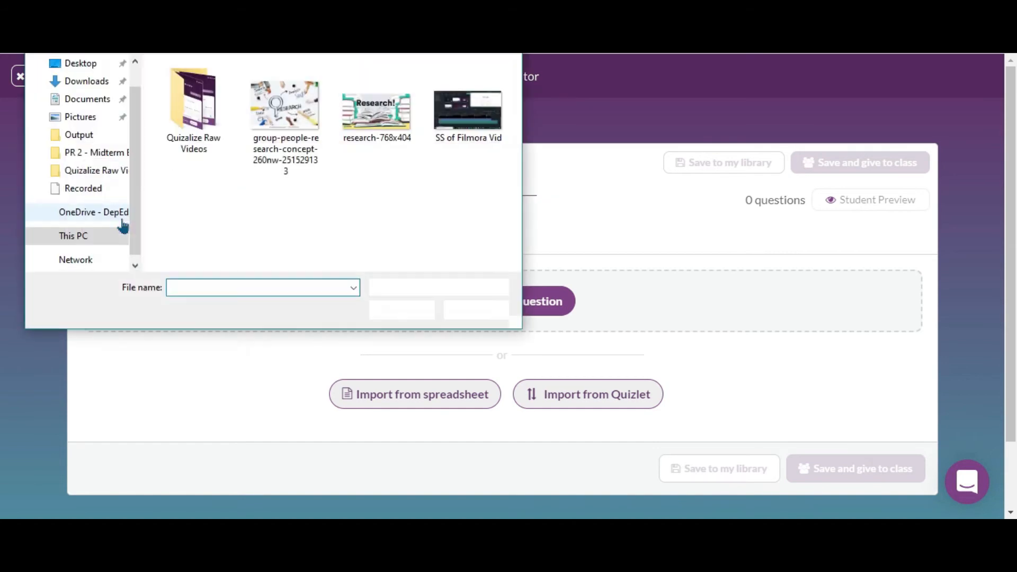
left_click(376, 111)
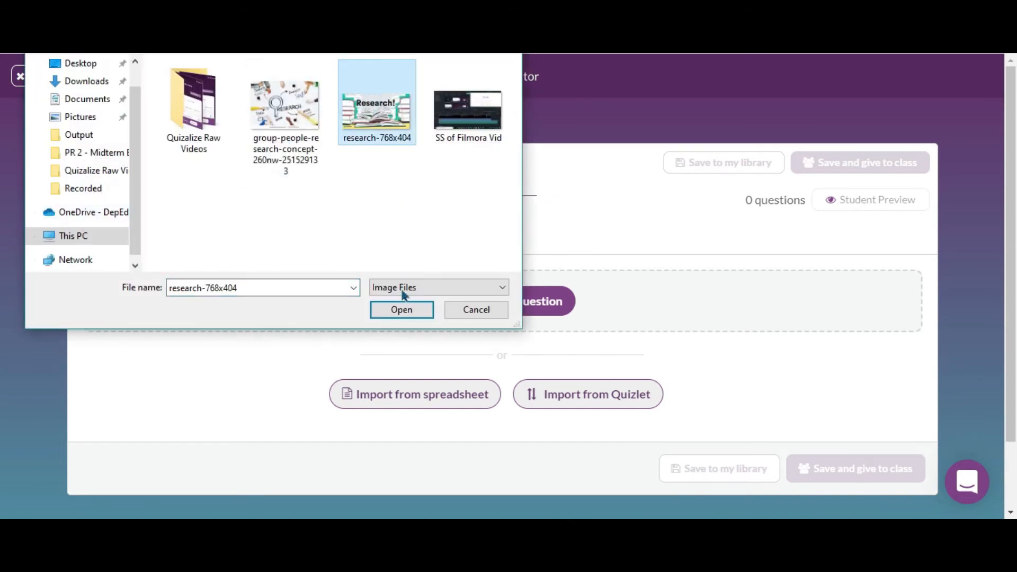
left_click(402, 311)
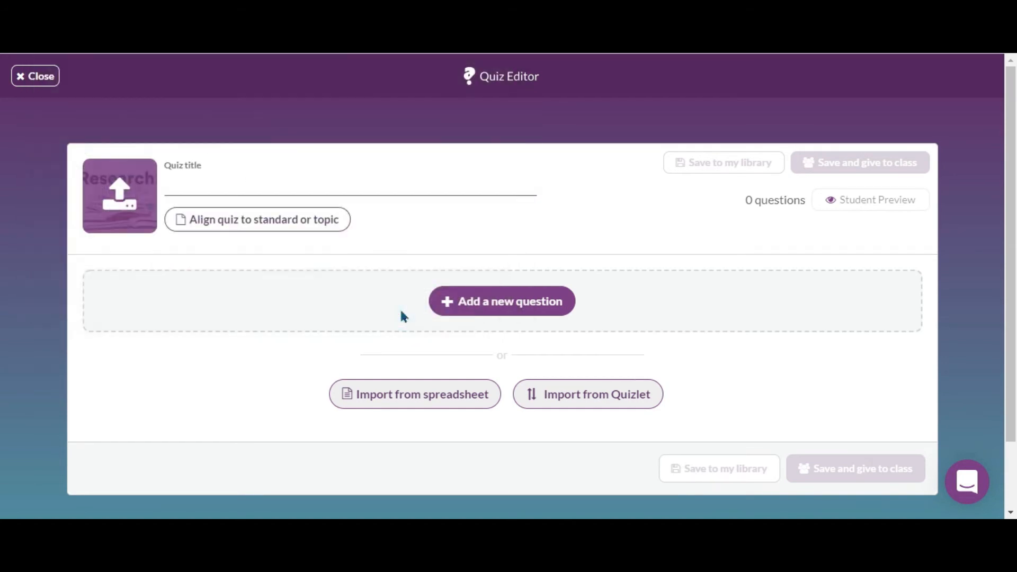
Title the new quiz Introduction to Research.
left_click(229, 181)
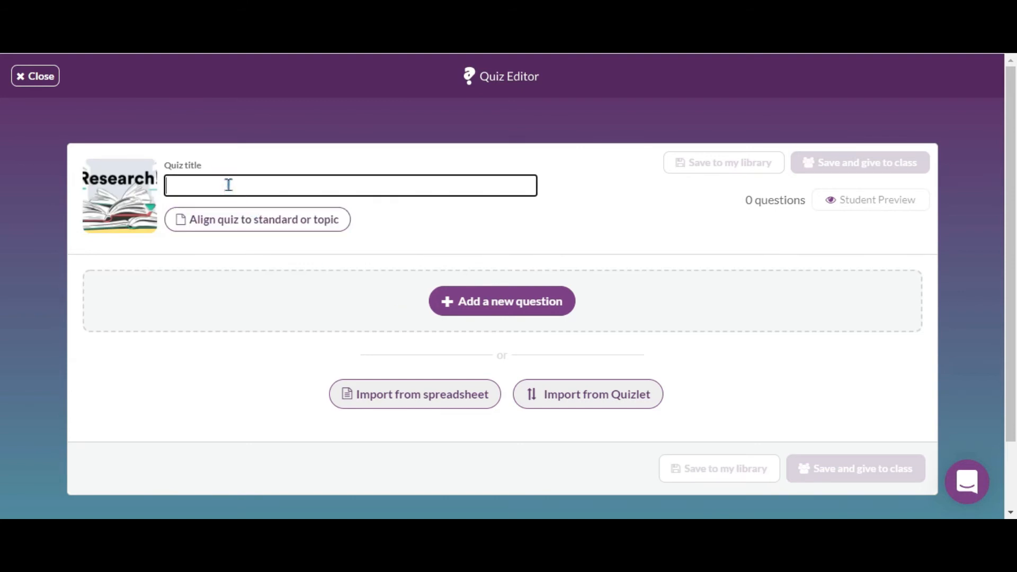
type("Introduction to Research")
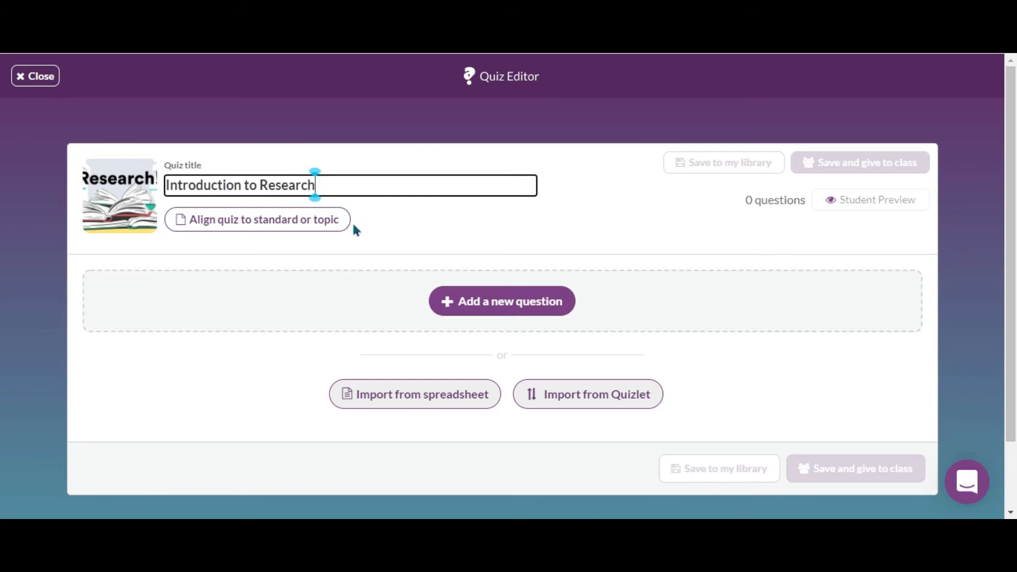
Align the quiz to Philippines Curriculum: SHS Applied Subjects (NEW), subject Practical Research 2, Grade 12.
left_click(313, 233)
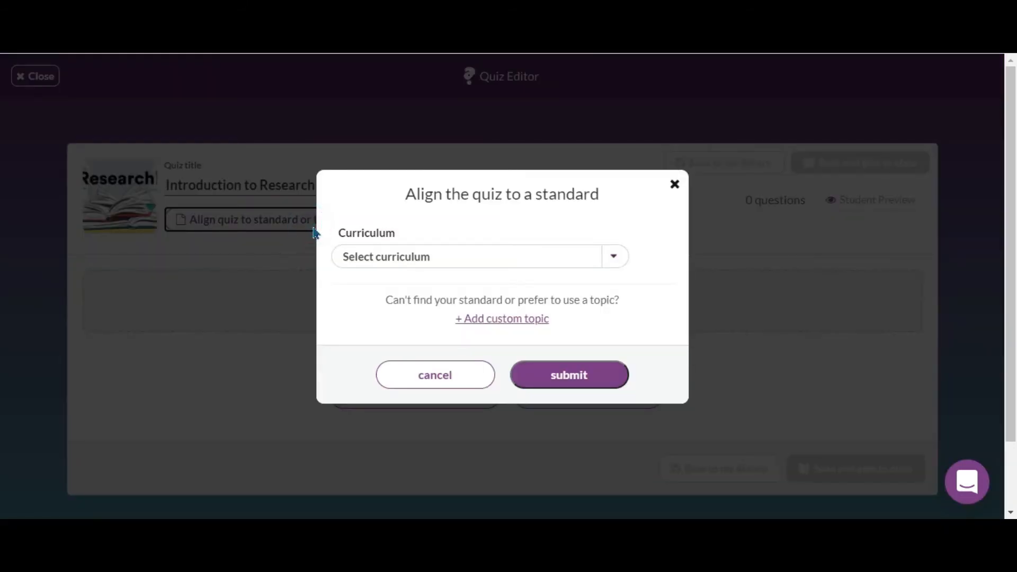
left_click(624, 264)
scroll(579, 325, "down", 5)
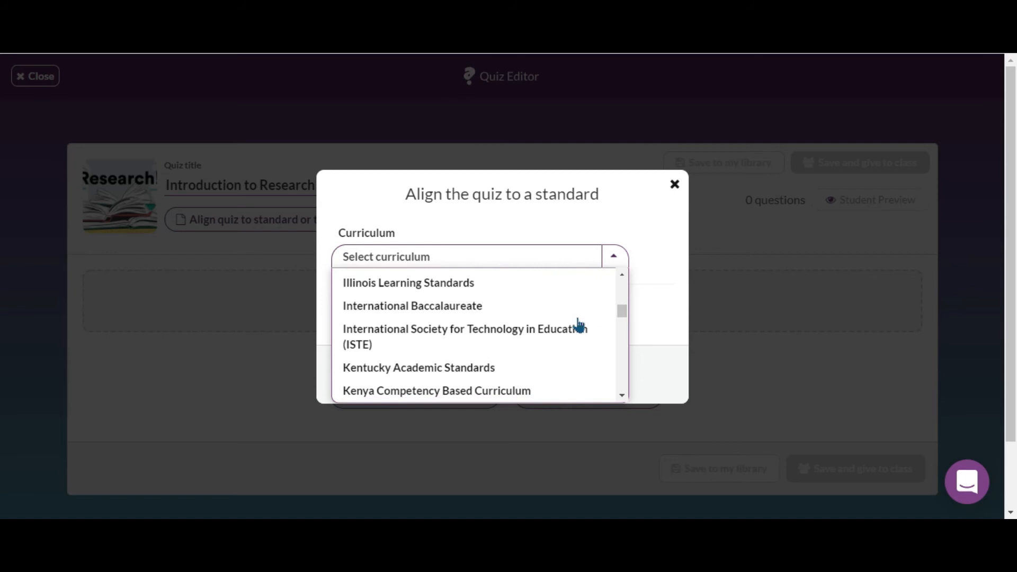
scroll(579, 325, "down", 8)
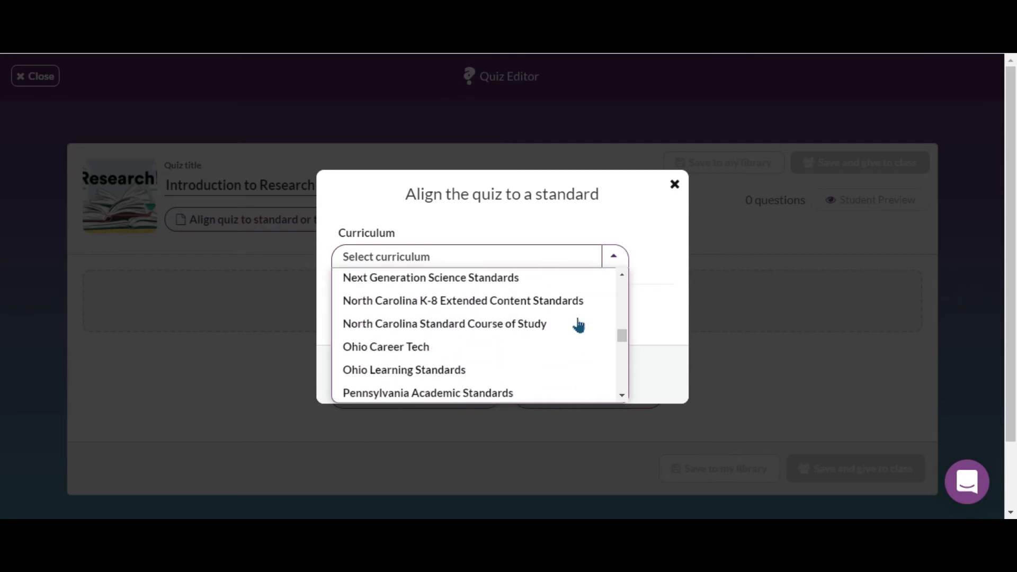
scroll(575, 356, "down", 1)
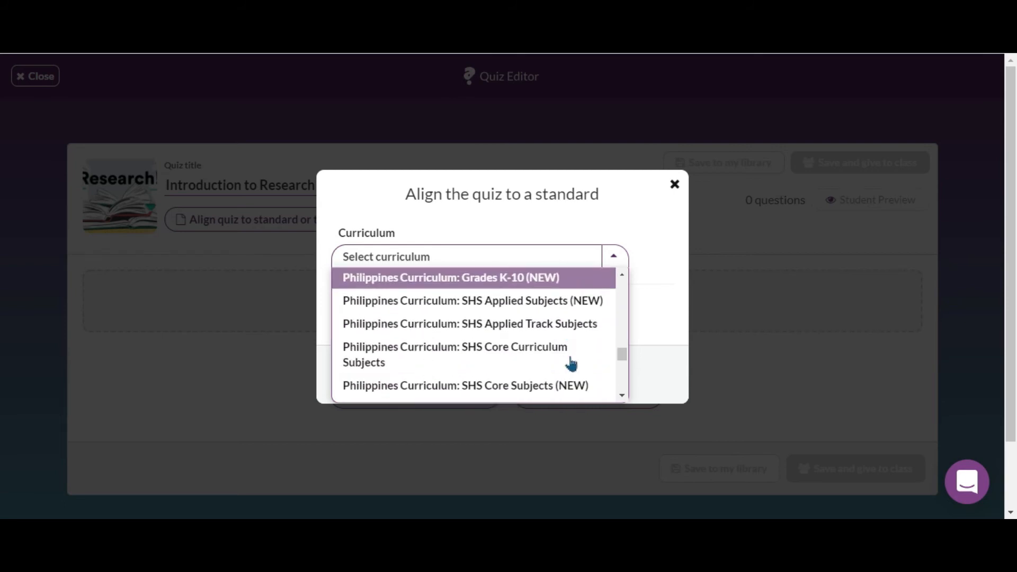
left_click(574, 302)
left_click(613, 280)
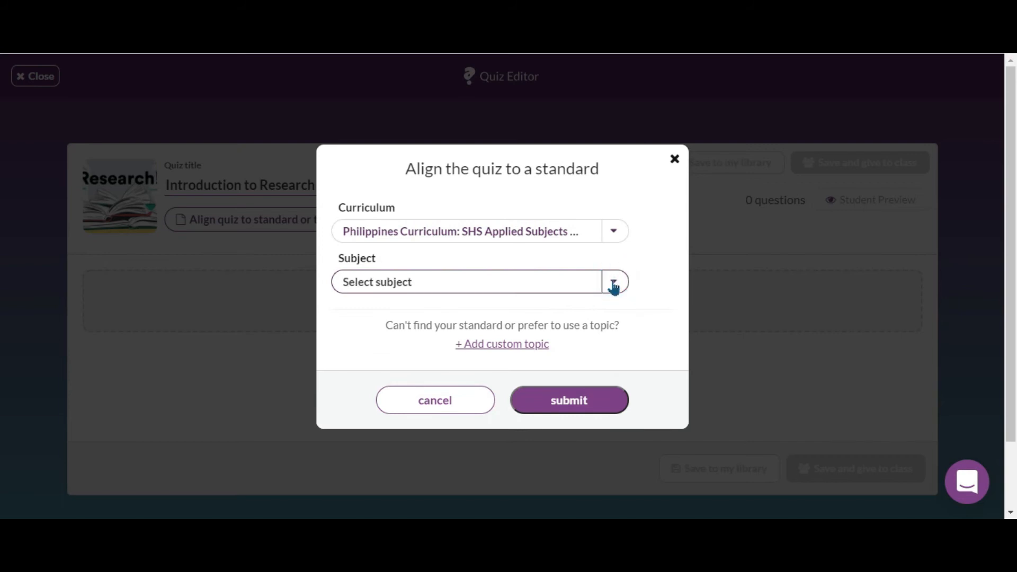
left_click(613, 282)
scroll(575, 350, "down", 1)
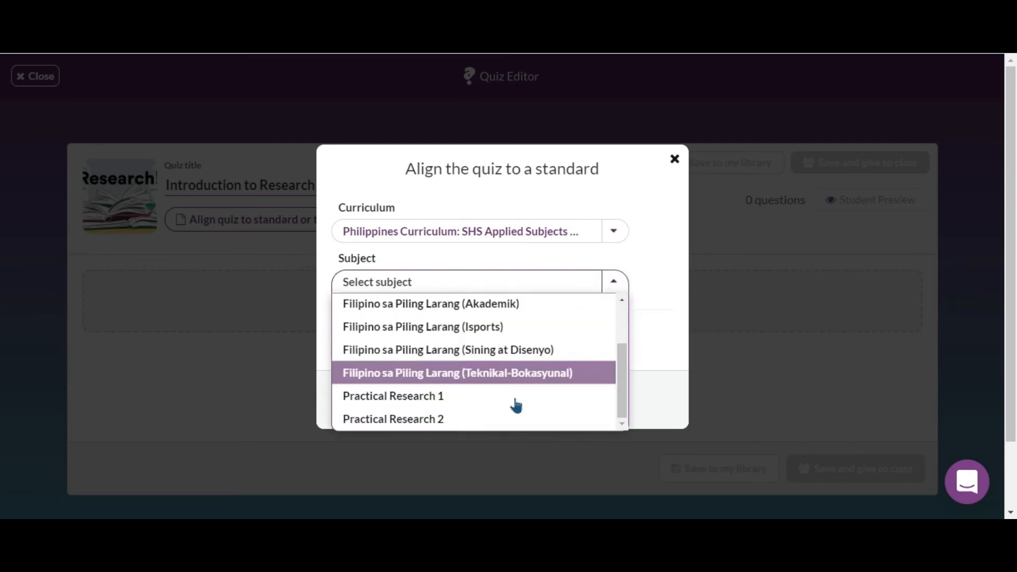
left_click(491, 428)
left_click(617, 310)
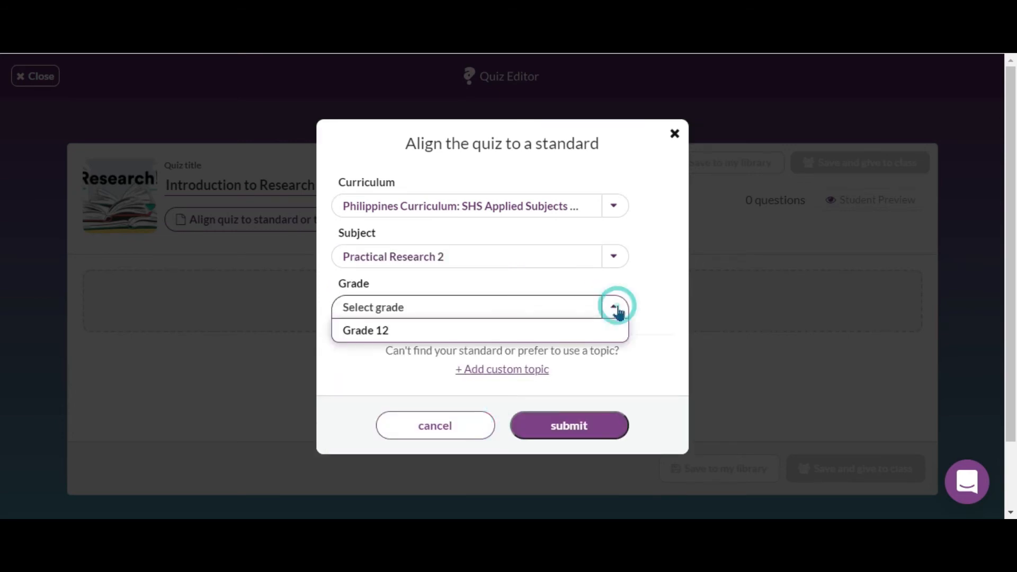
left_click(548, 328)
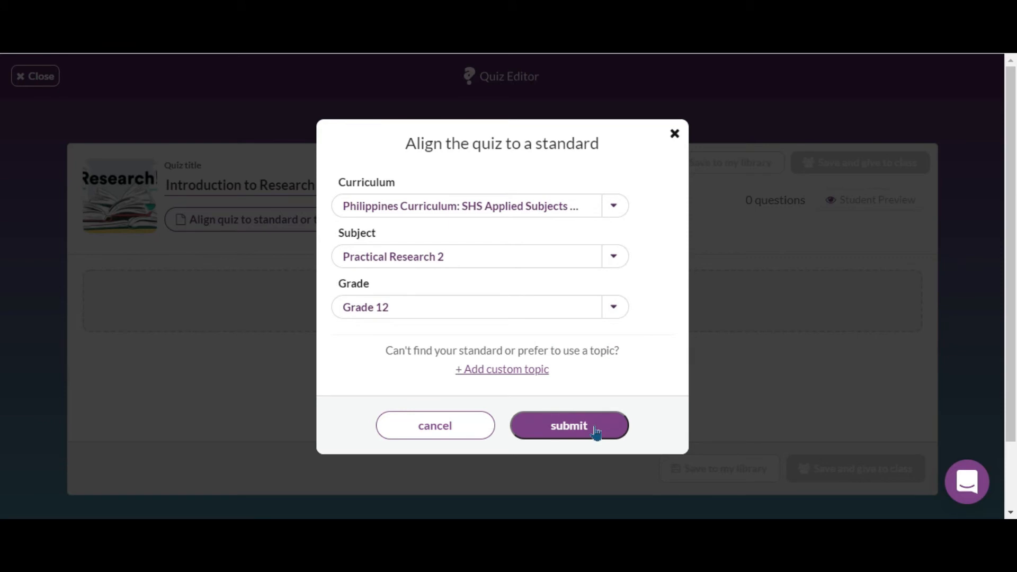
left_click(595, 430)
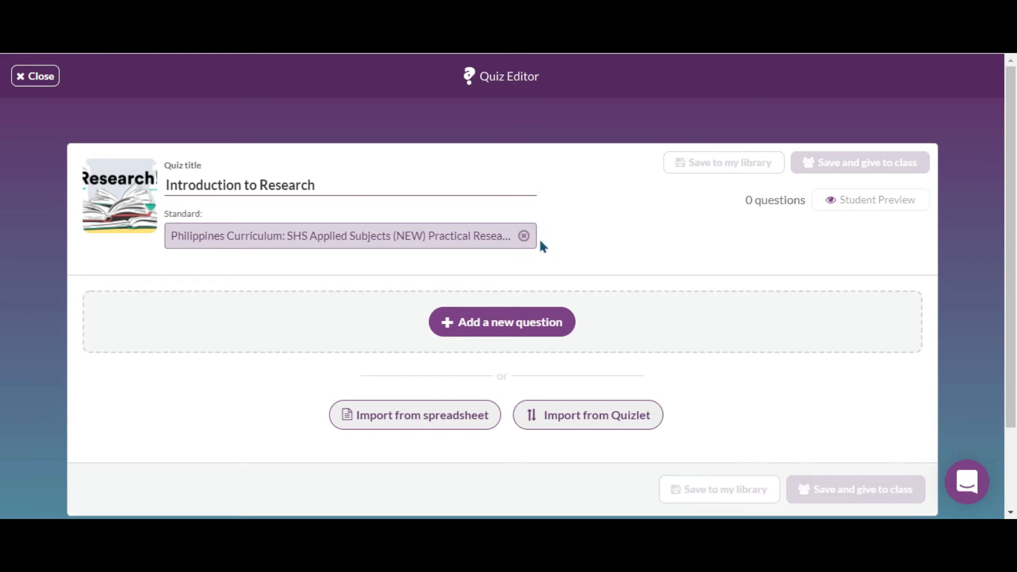
Add a new question with a 30 seconds duration and turn on Use Images, leaving Math Mode off.
left_click(533, 324)
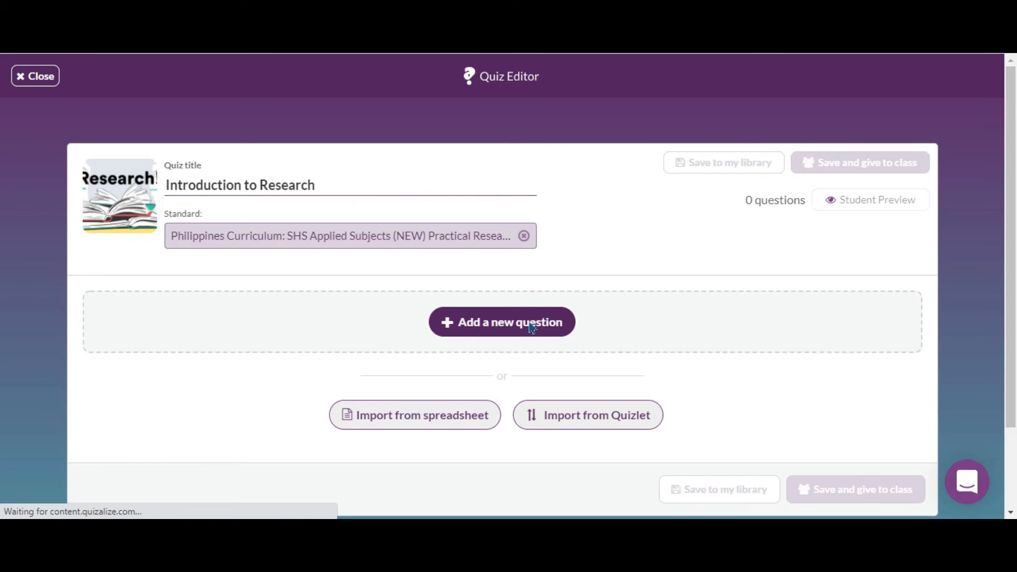
scroll(343, 289, "up", 1)
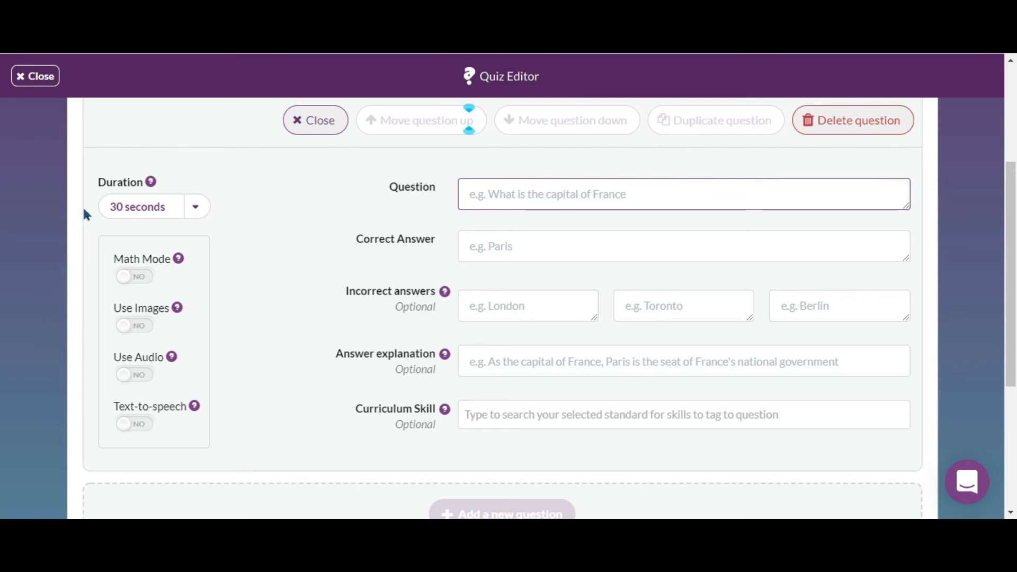
left_click(202, 214)
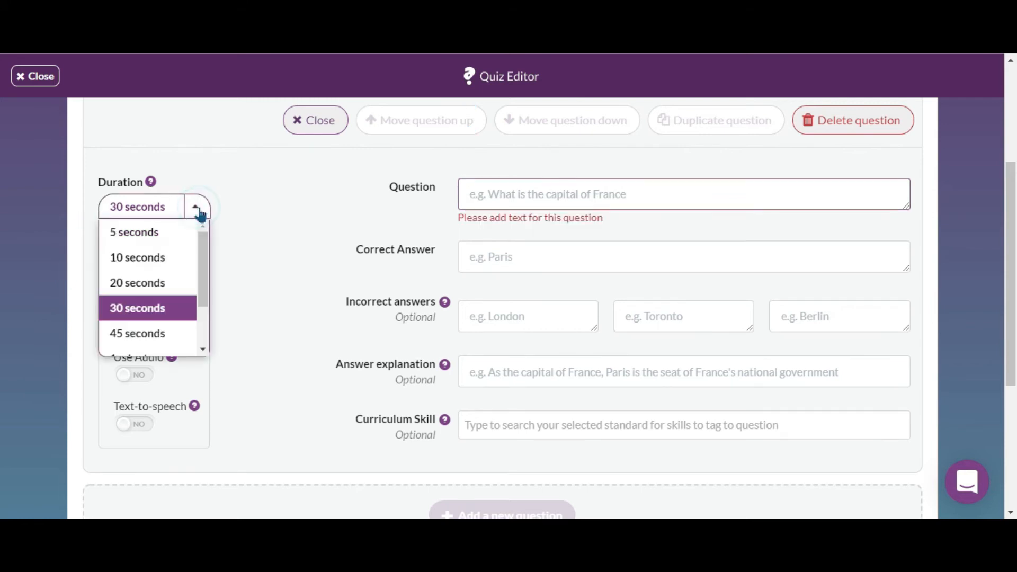
left_click(200, 215)
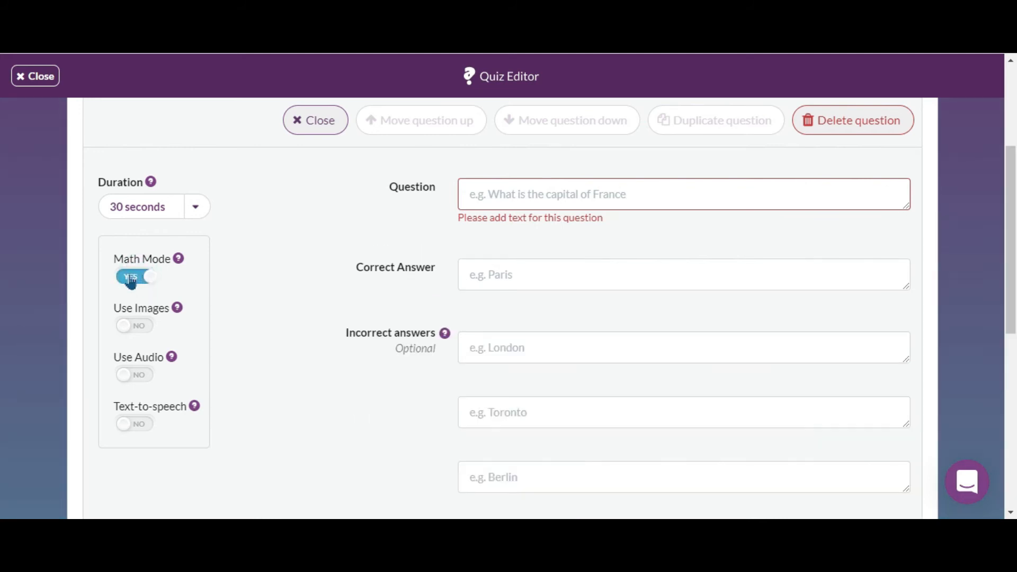
left_click(132, 279)
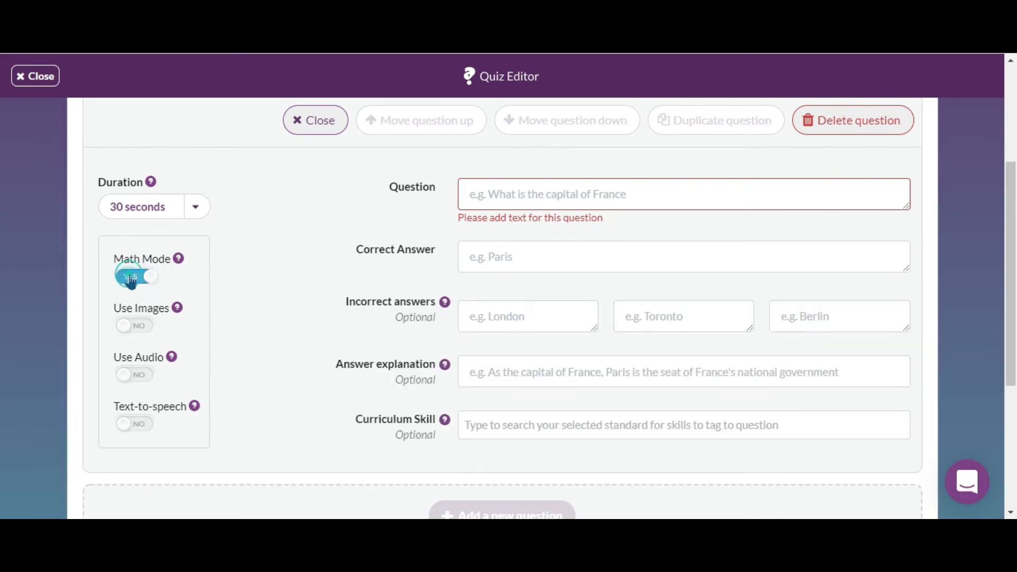
left_click(140, 331)
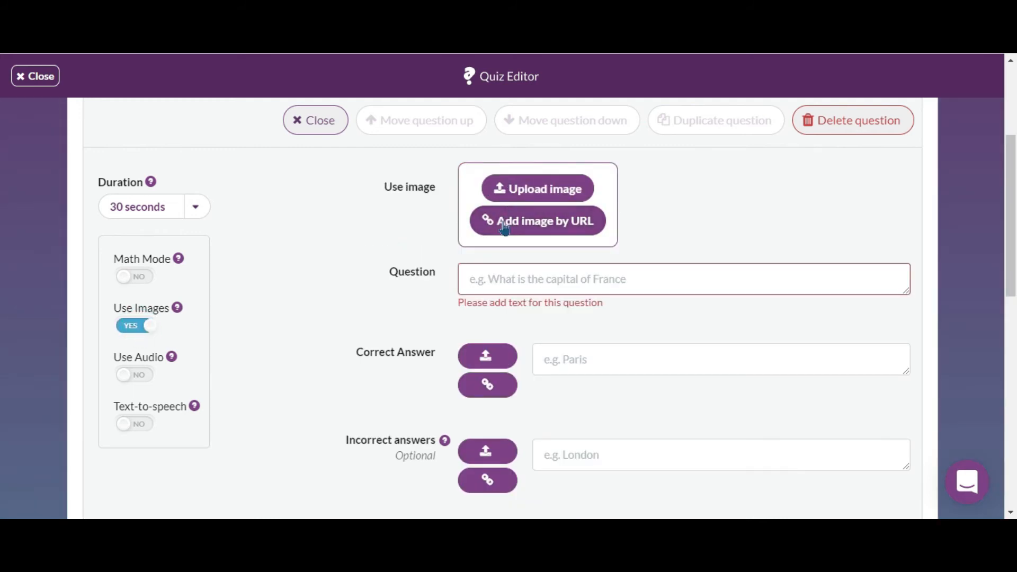
Switch off Use Images, and toggle Use Audio and Text-to-speech on and back off for the question.
left_click(132, 327)
left_click(144, 379)
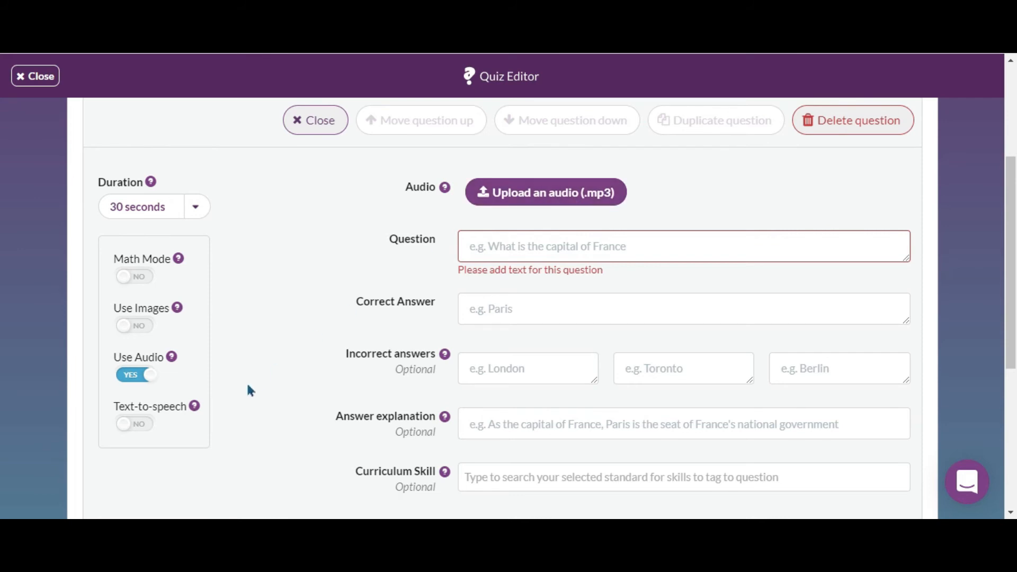
left_click(136, 376)
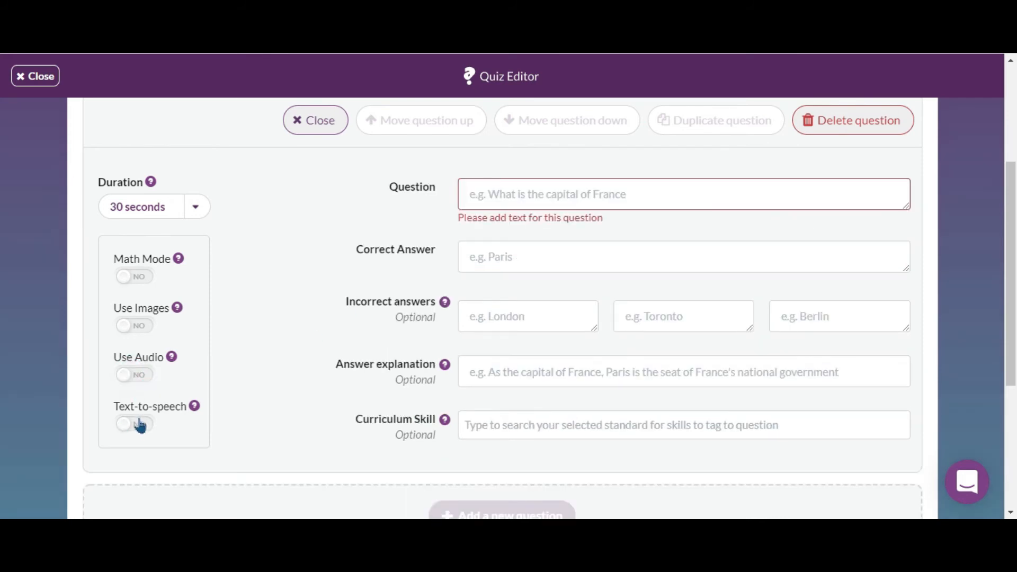
left_click(139, 427)
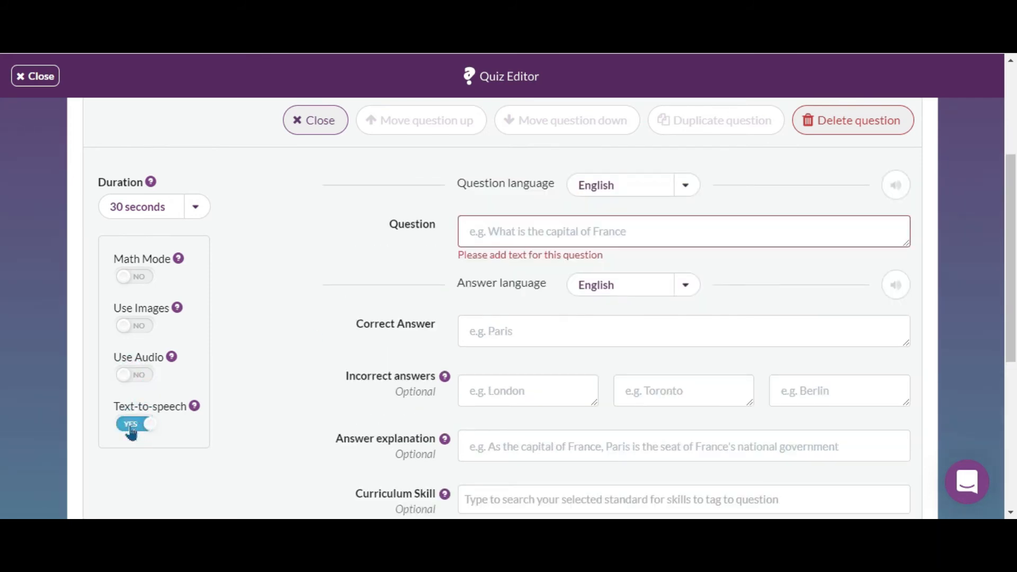
left_click(132, 431)
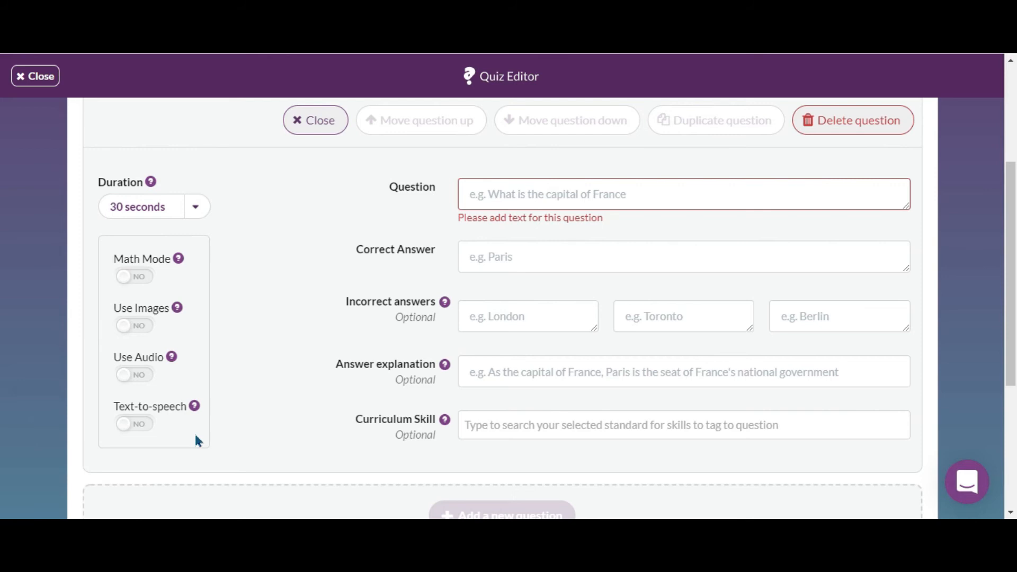
Enter the question: What is defined as the "quest for truth, information, or knowledge through questioning"?
left_click(576, 194)
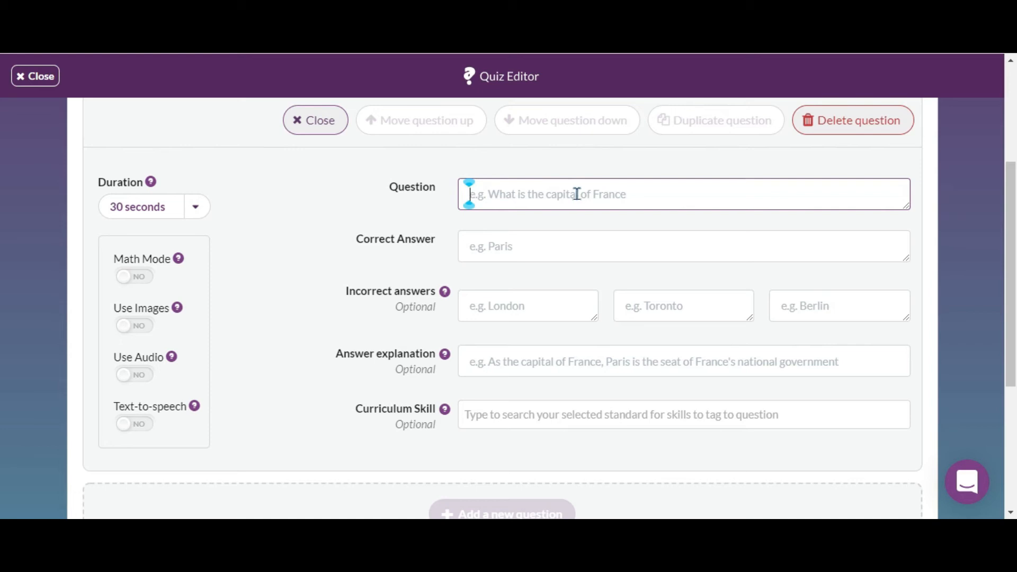
type("What")
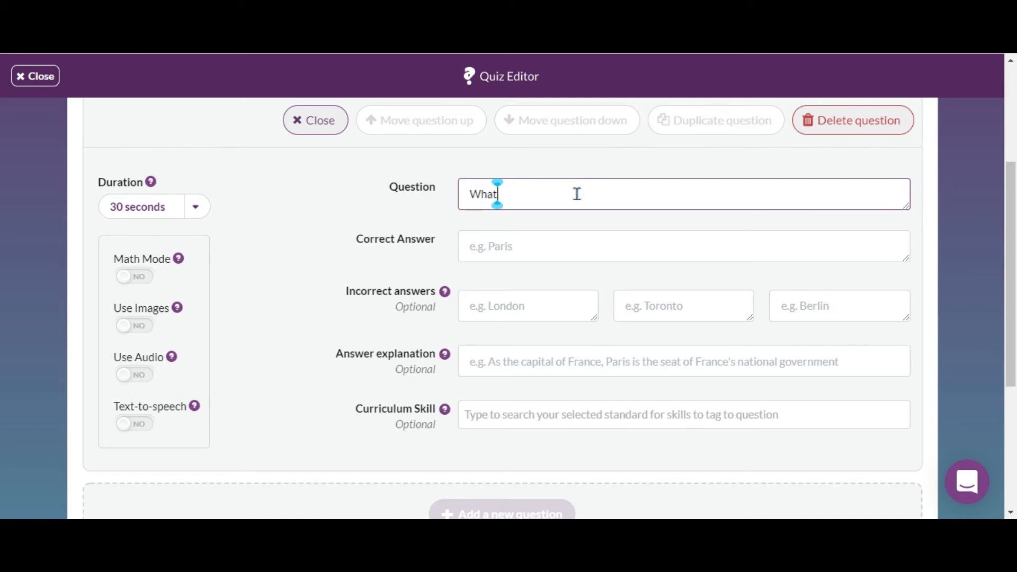
type(" is def")
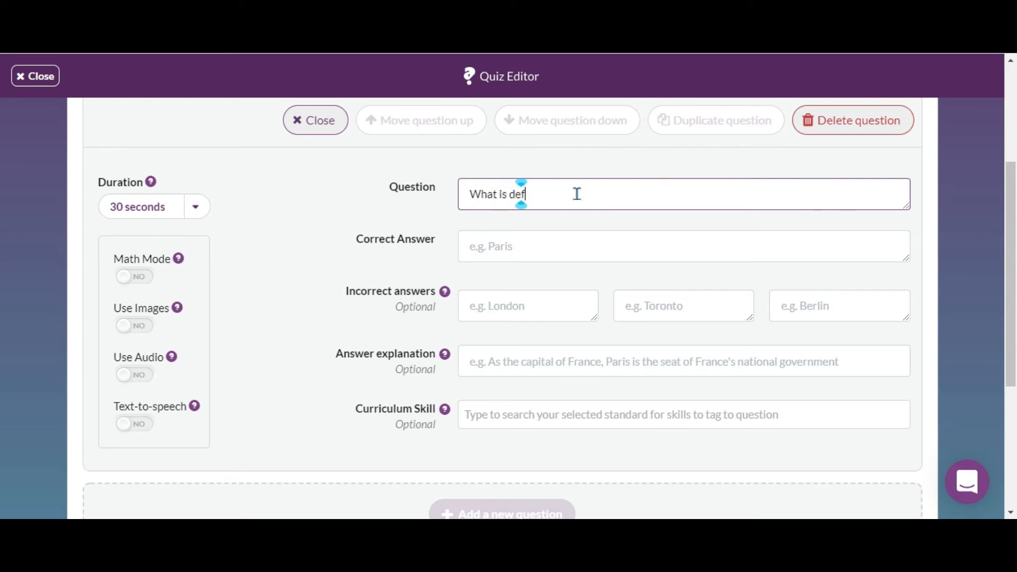
type("ined as the \"quest for truth, information, or knowledge")
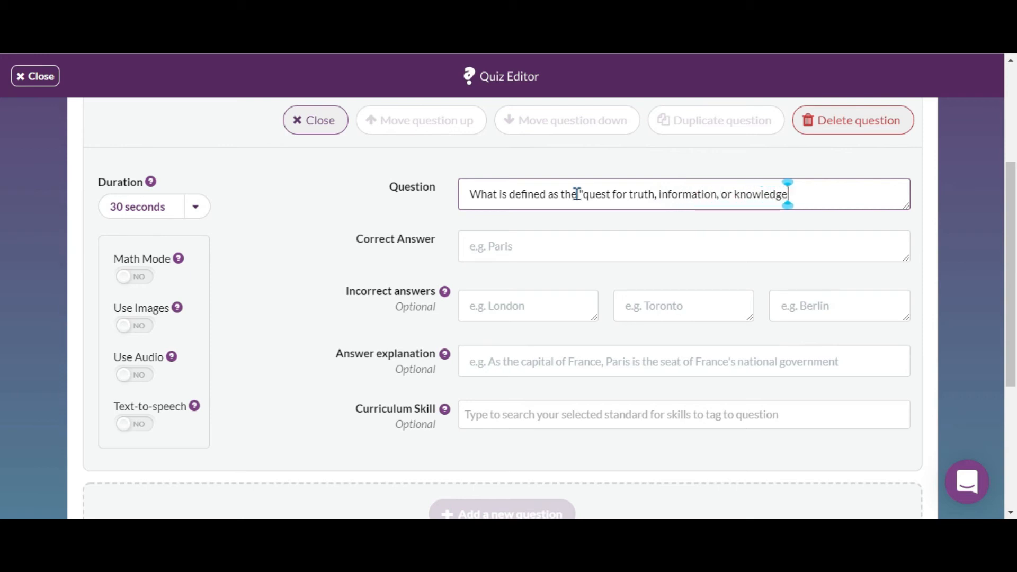
type(" through questioning")
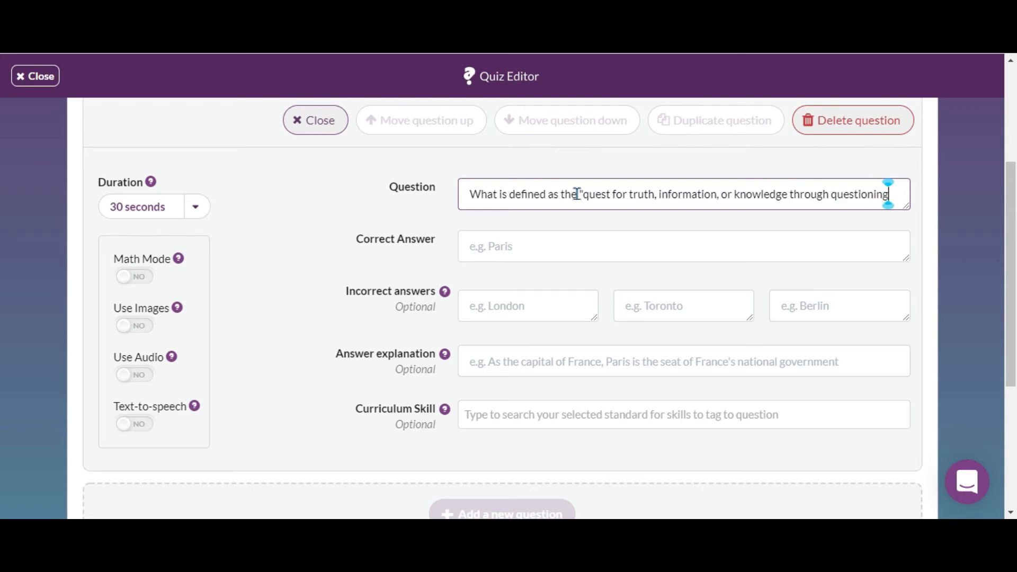
type("\"")
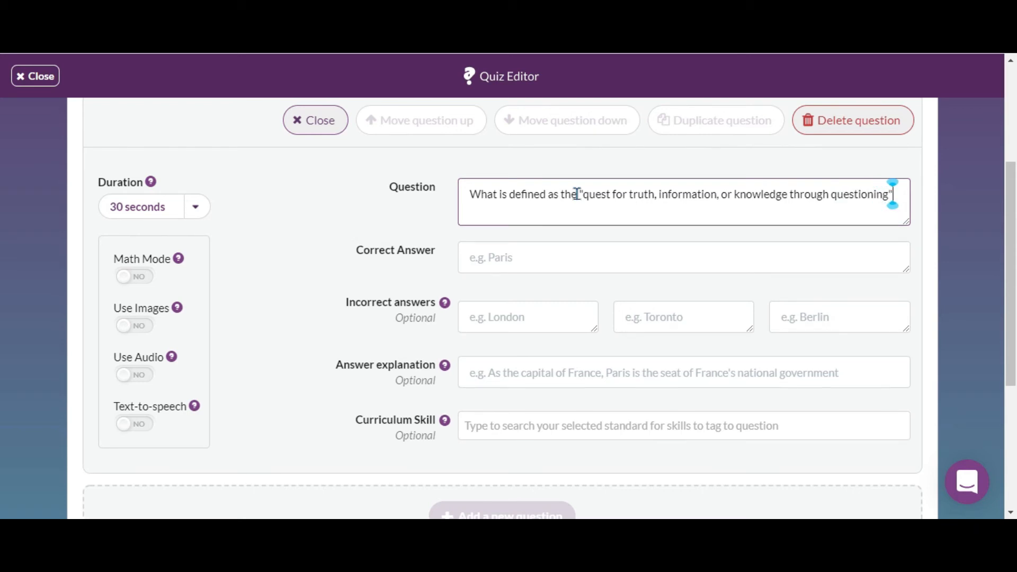
Set Inquiry as the correct answer and Discovery, Experimentation and Research as the incorrect answers.
left_click(482, 263)
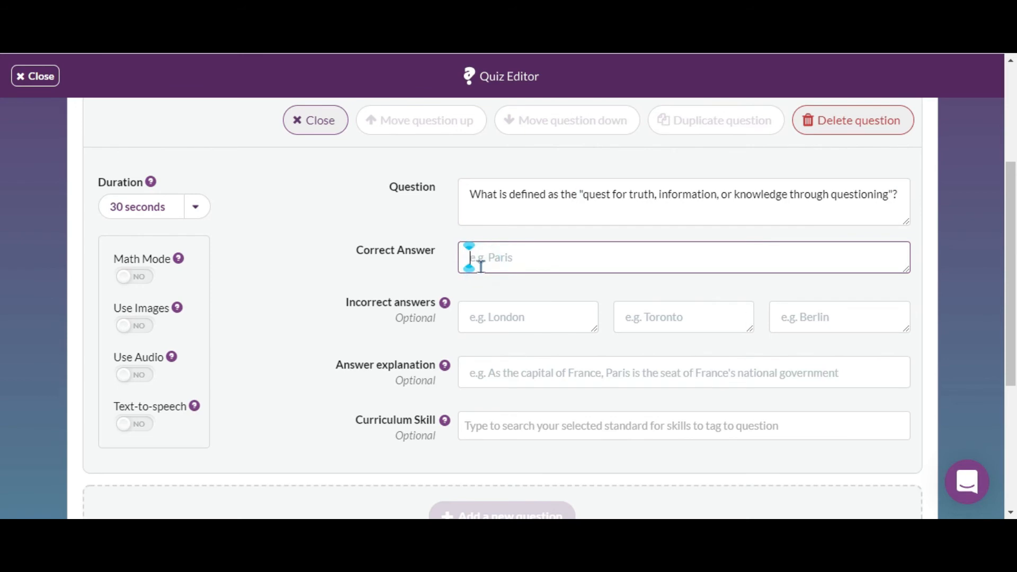
type("Inquiry")
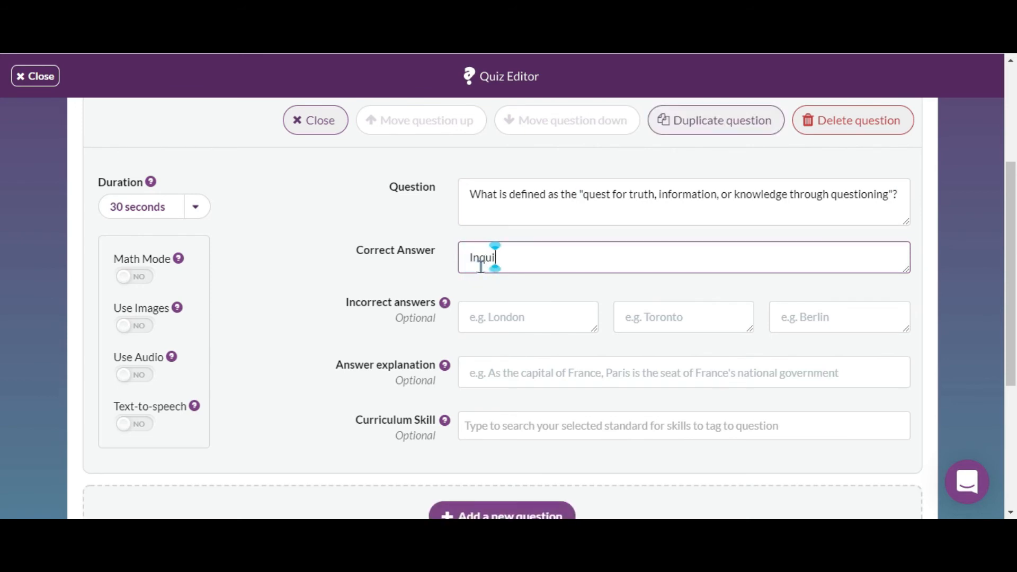
left_click(513, 325)
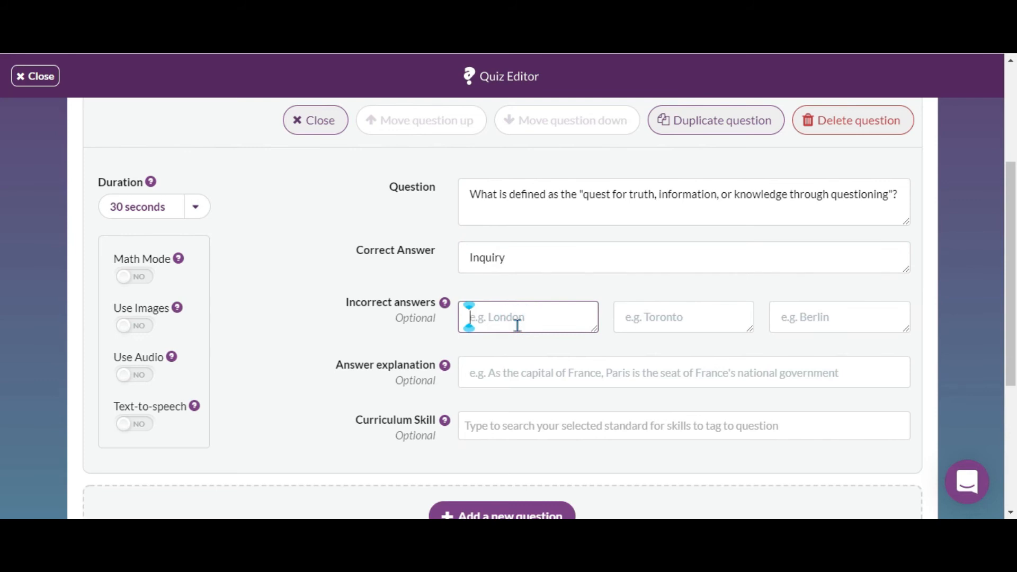
type("Discovery")
left_click(675, 324)
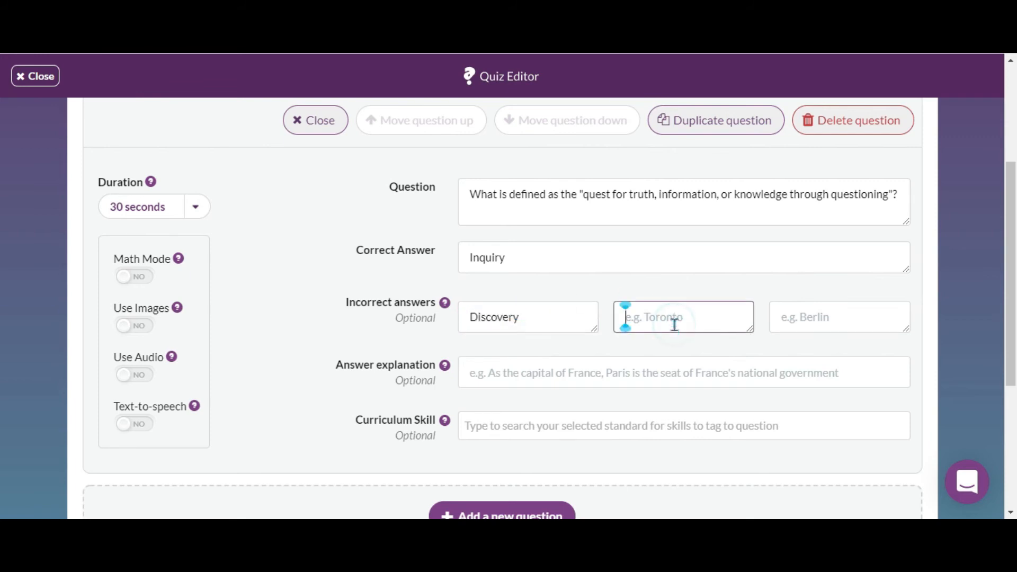
type("Experimentation")
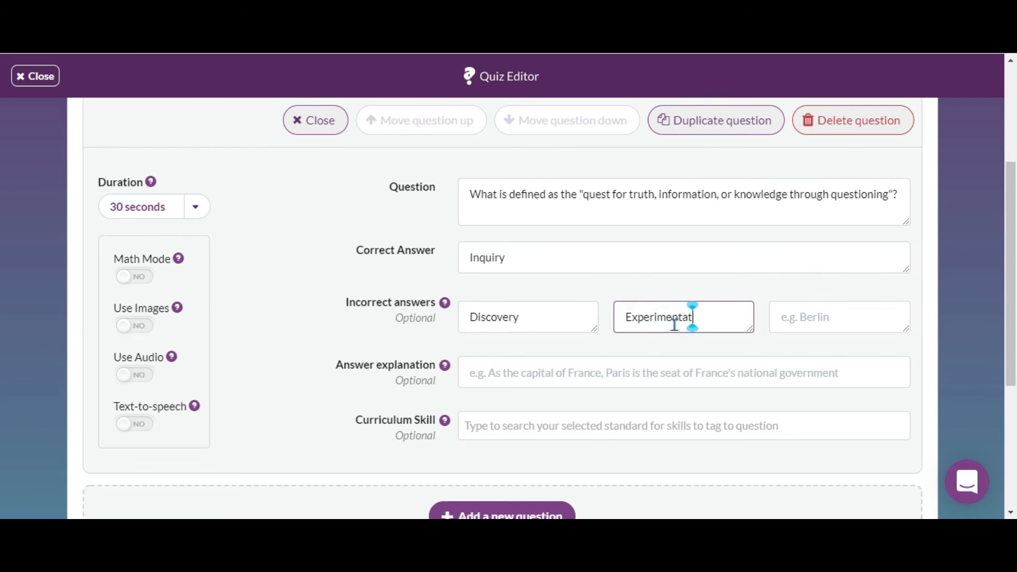
left_click(819, 318)
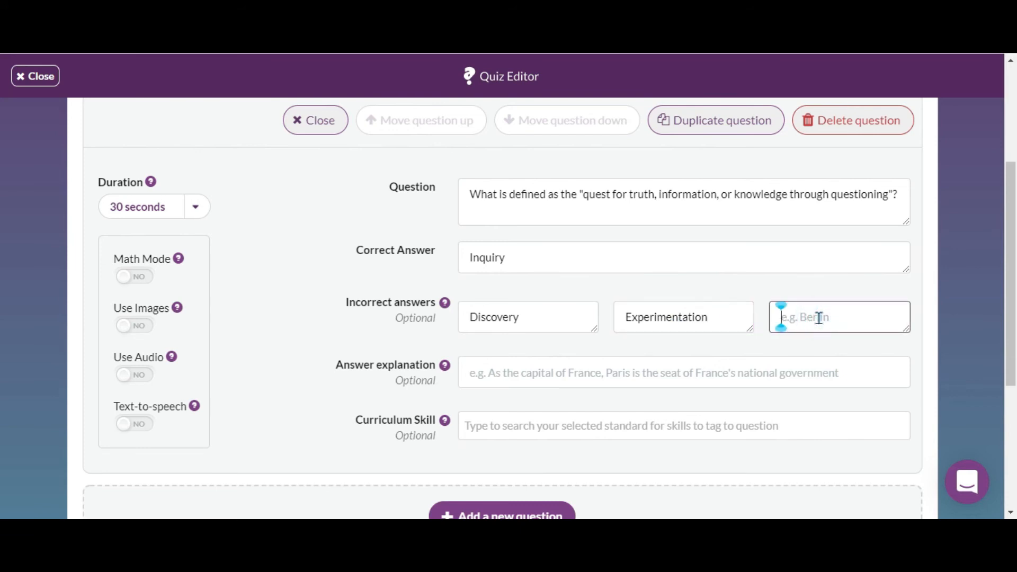
type("Research")
Browse the curriculum skill options available for tagging the question without selecting one.
left_click(658, 380)
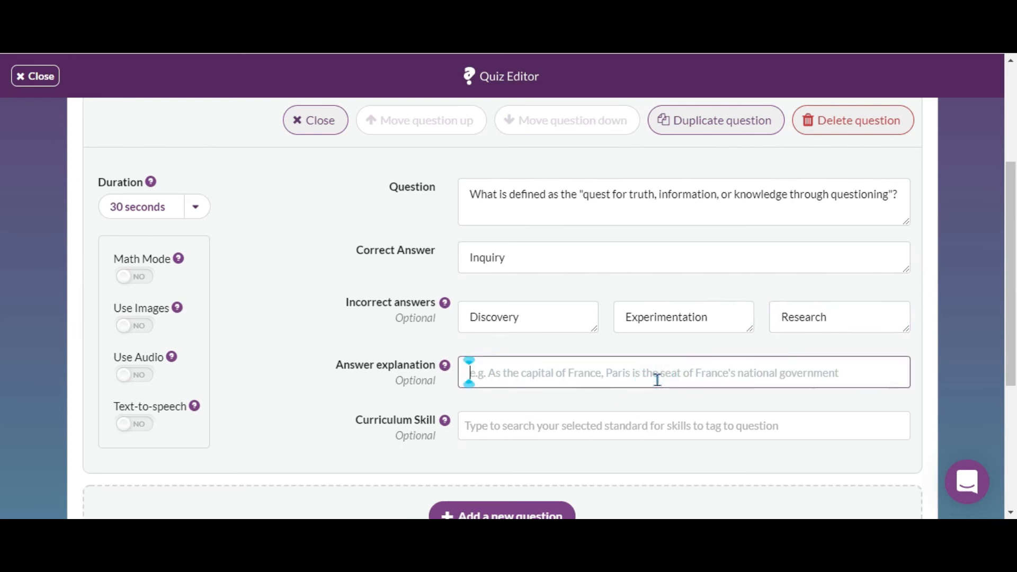
scroll(655, 378, "down", 2)
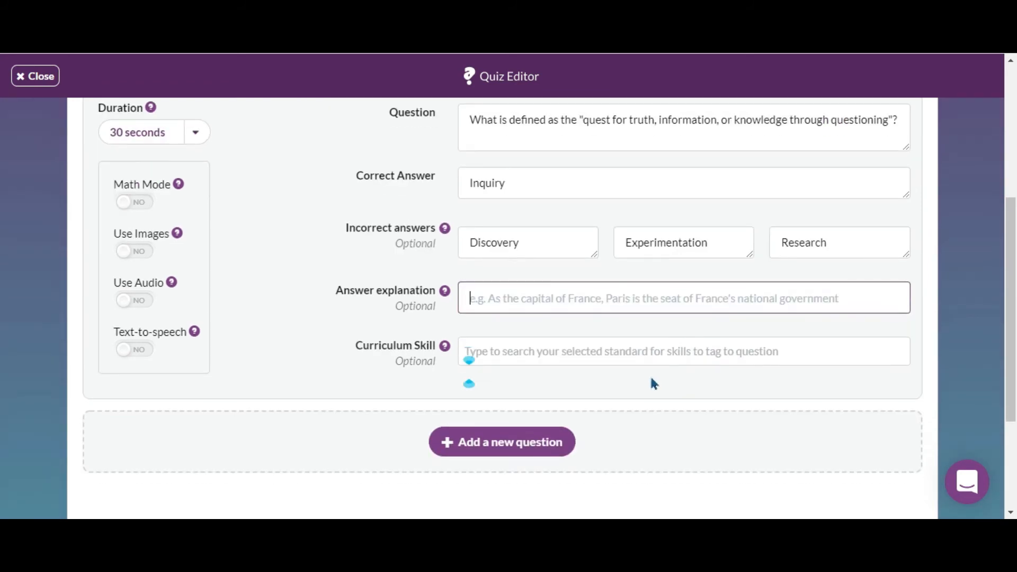
left_click(669, 350)
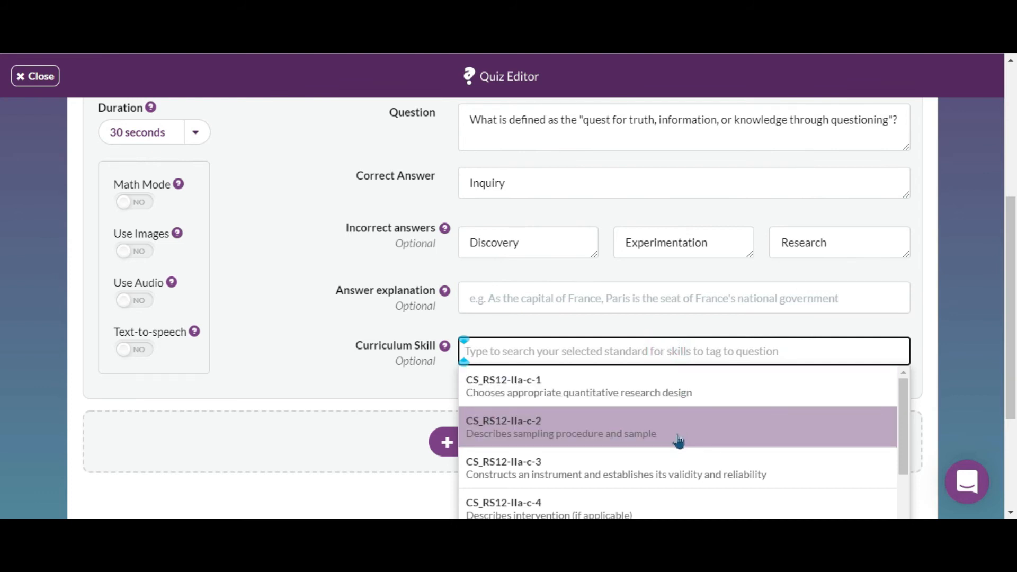
scroll(678, 446, "down", 3)
scroll(677, 445, "down", 3)
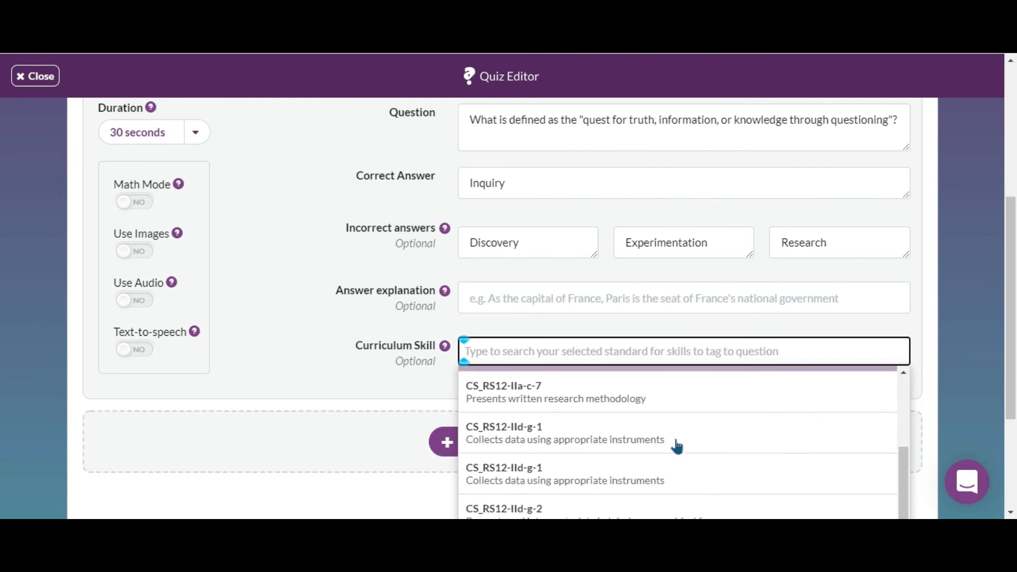
left_click(920, 325)
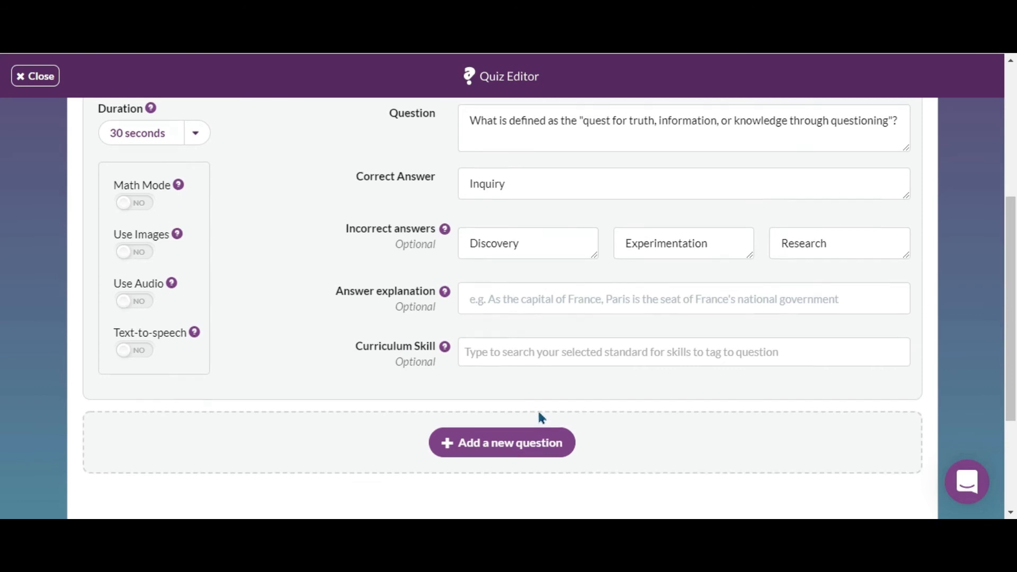
scroll(539, 415, "up", 3)
scroll(544, 408, "down", 6)
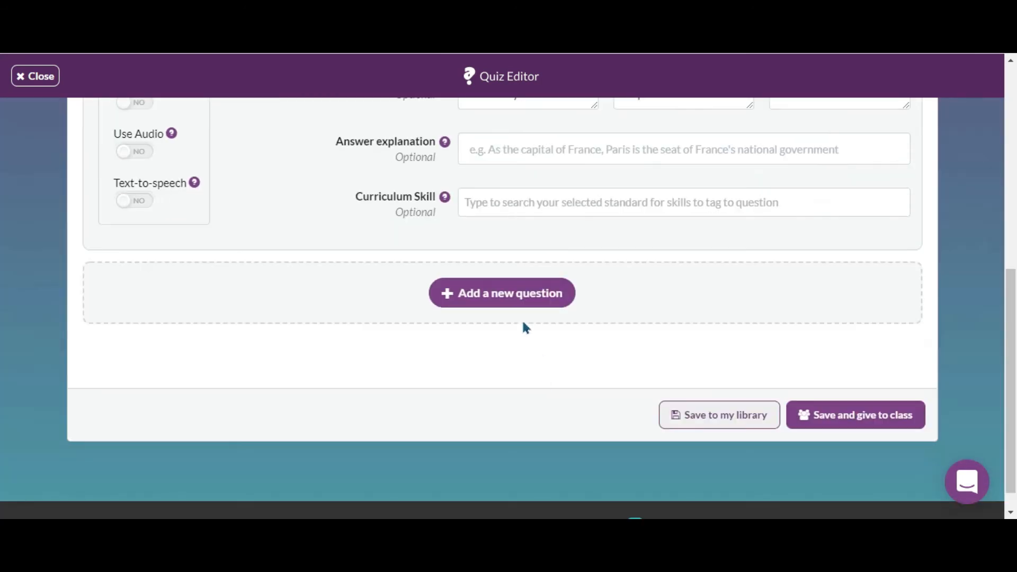
Add a new question asking what is defined as the creation of new knowledge and/or the use of existing knowledge in a new and creative way.
left_click(525, 301)
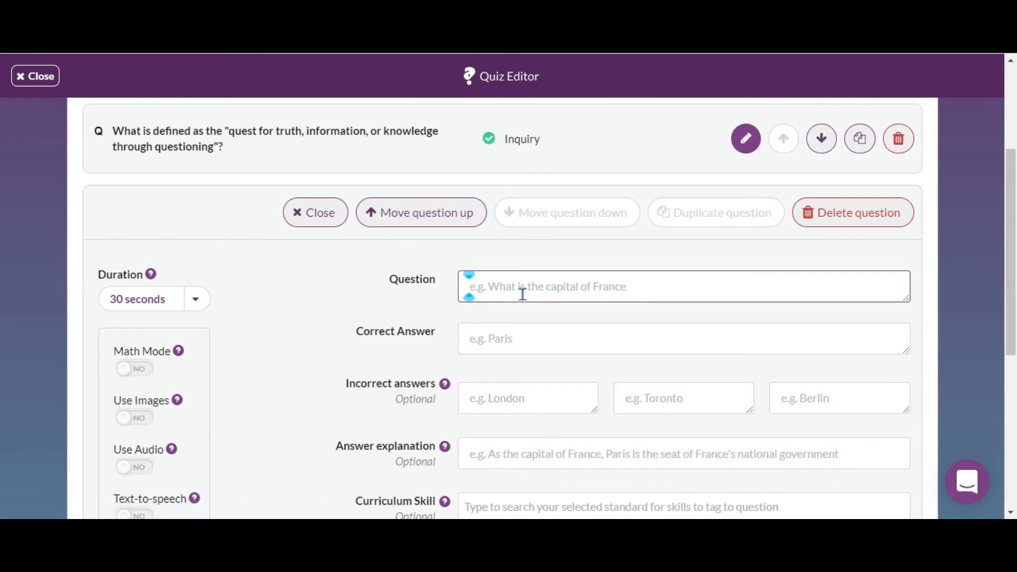
type("W")
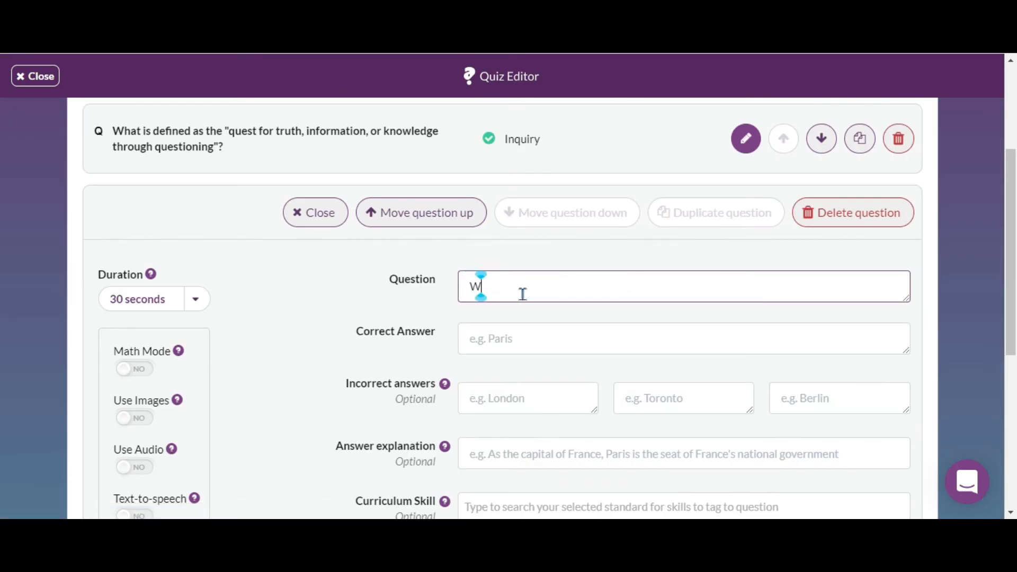
type("hat is defined")
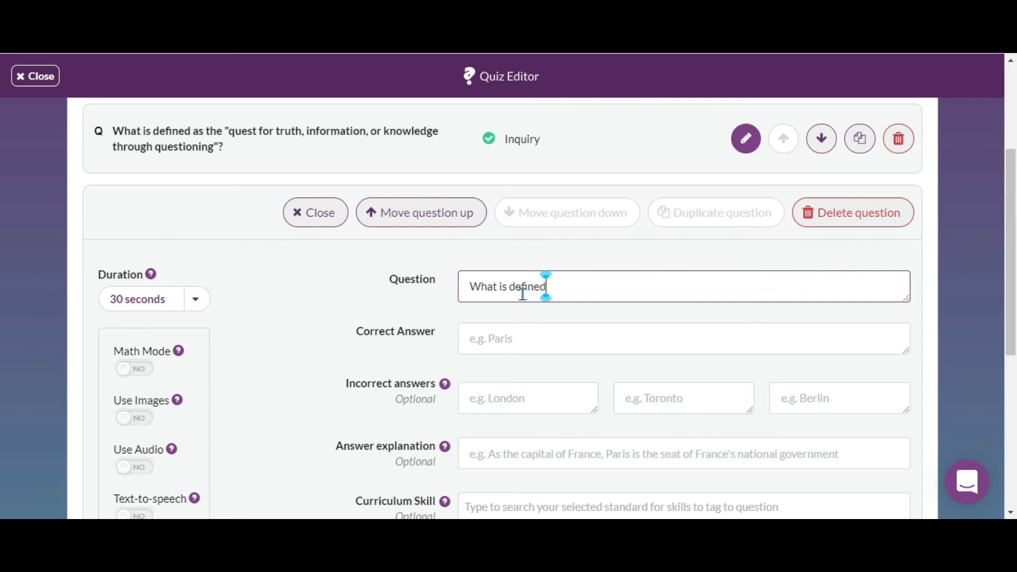
type(" as the crea")
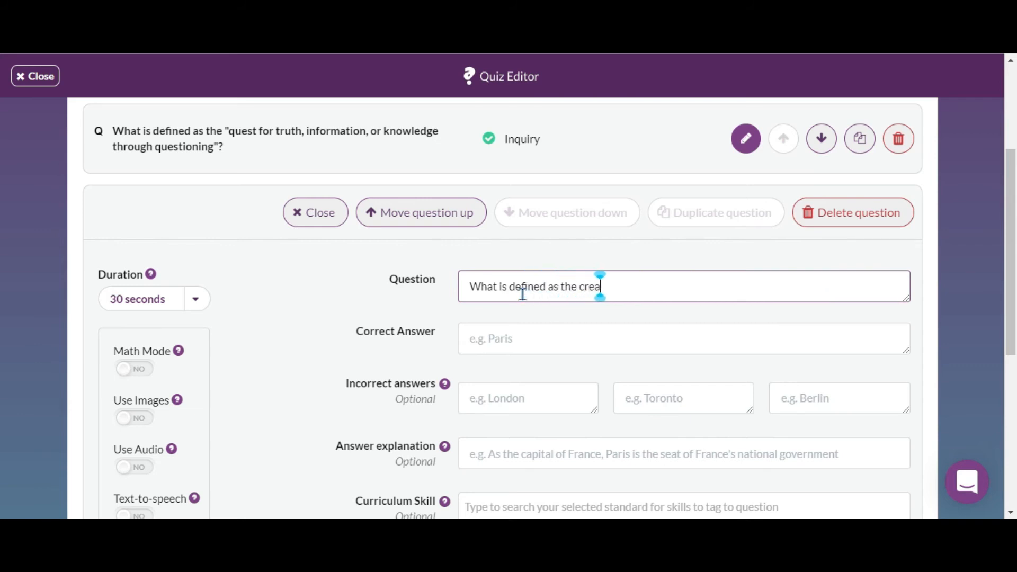
type("tion of new")
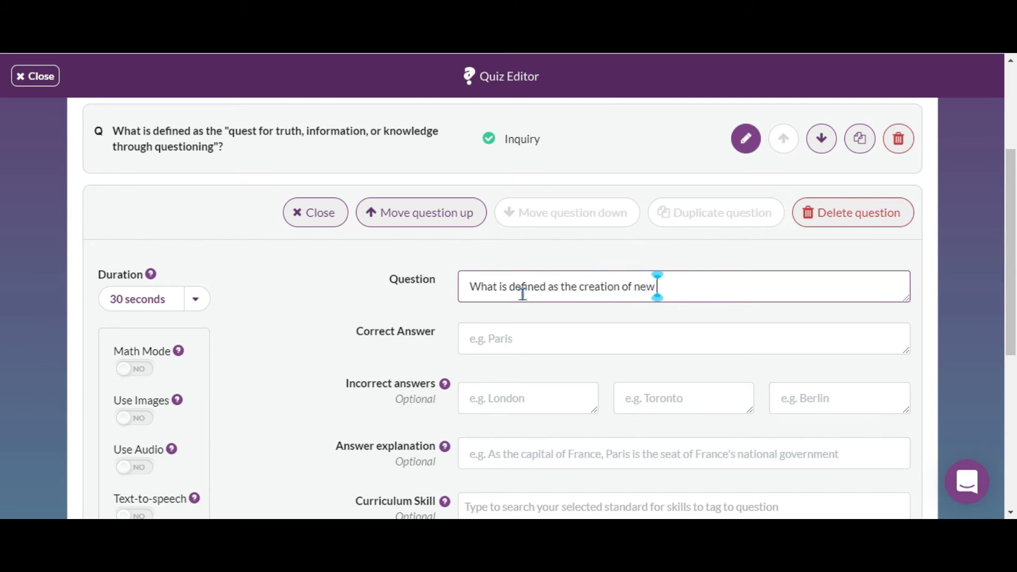
type(" knowledge")
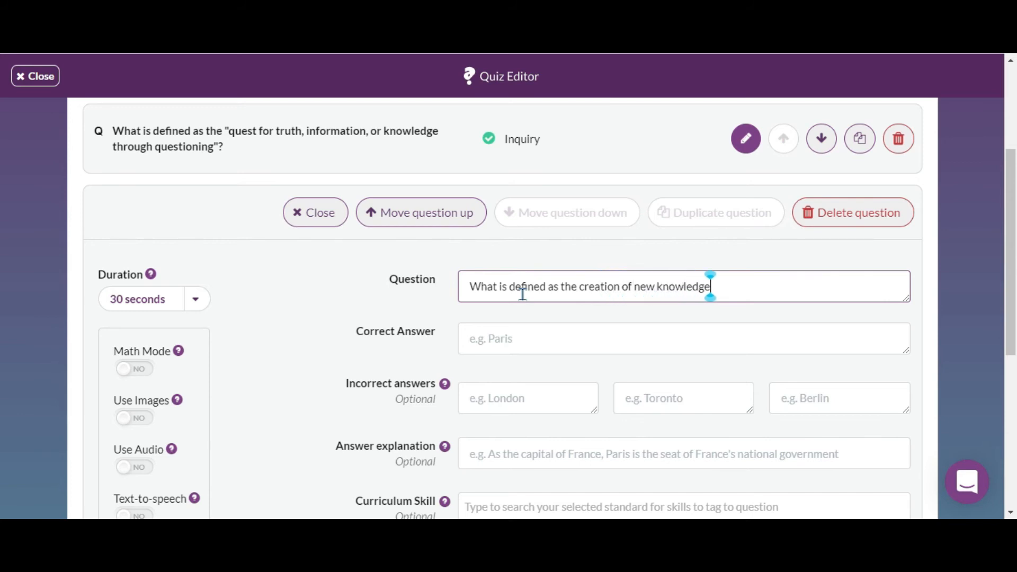
type(" and")
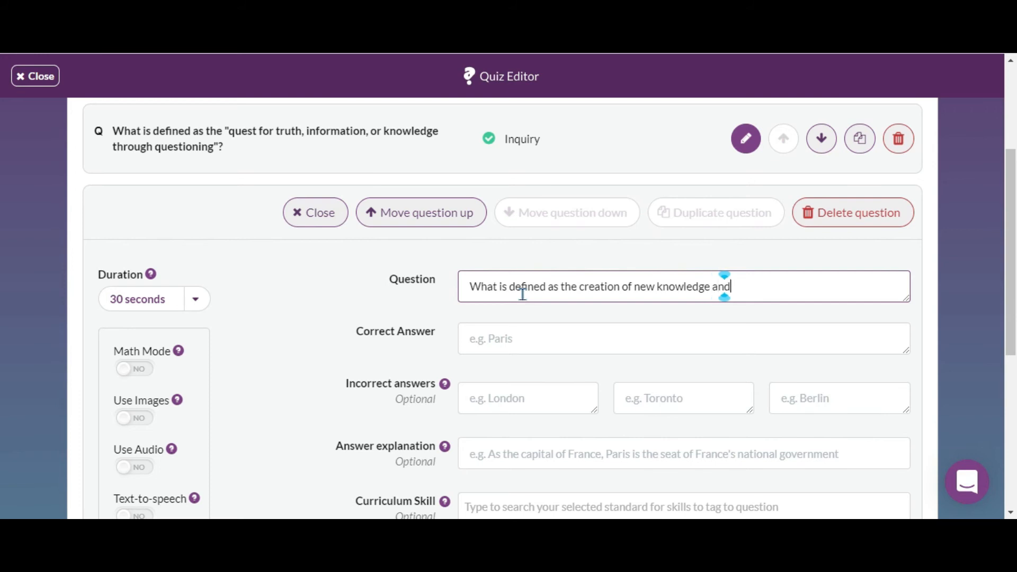
type("/or")
type(" the use o")
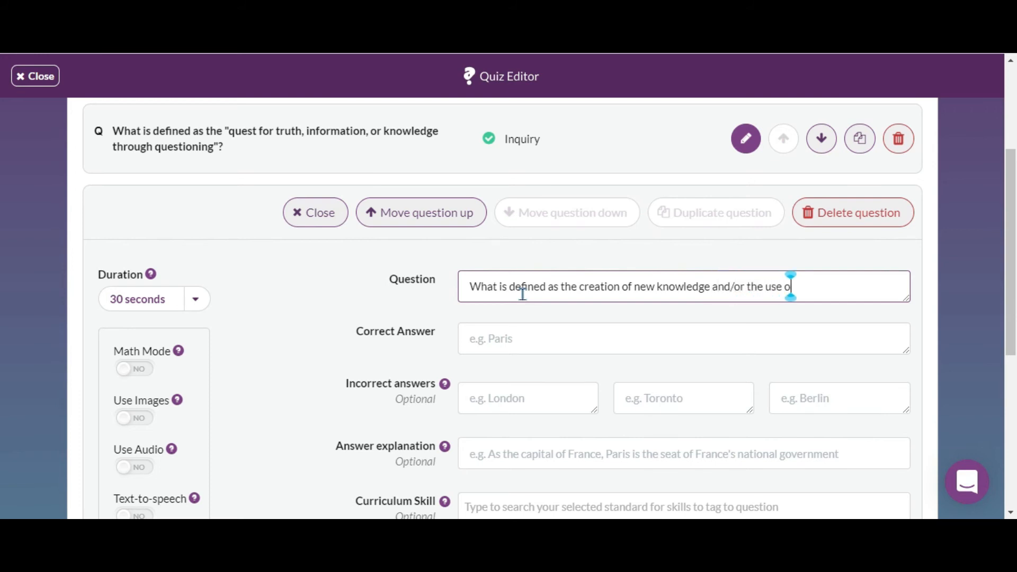
type("f existing")
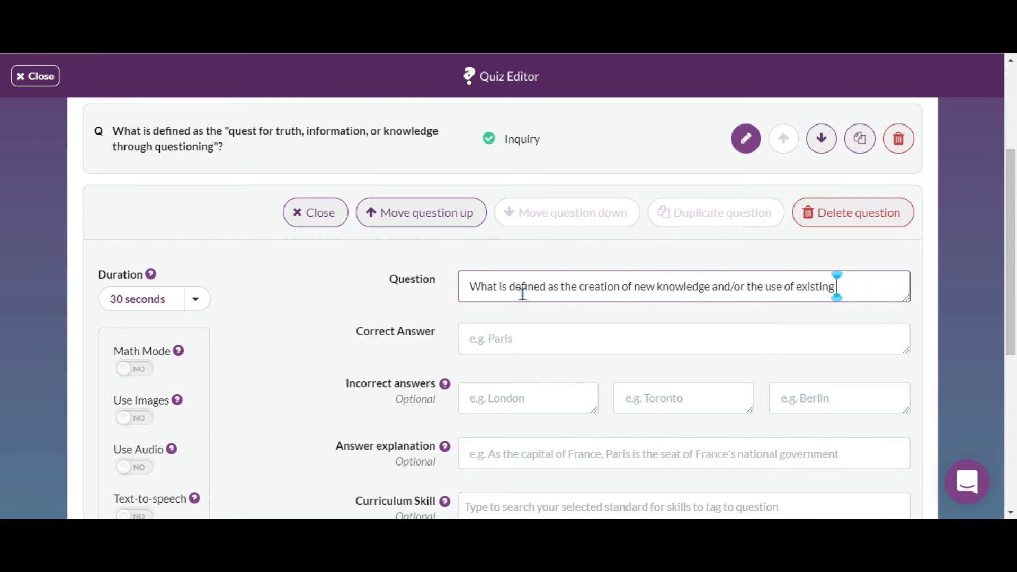
type(" knowledge")
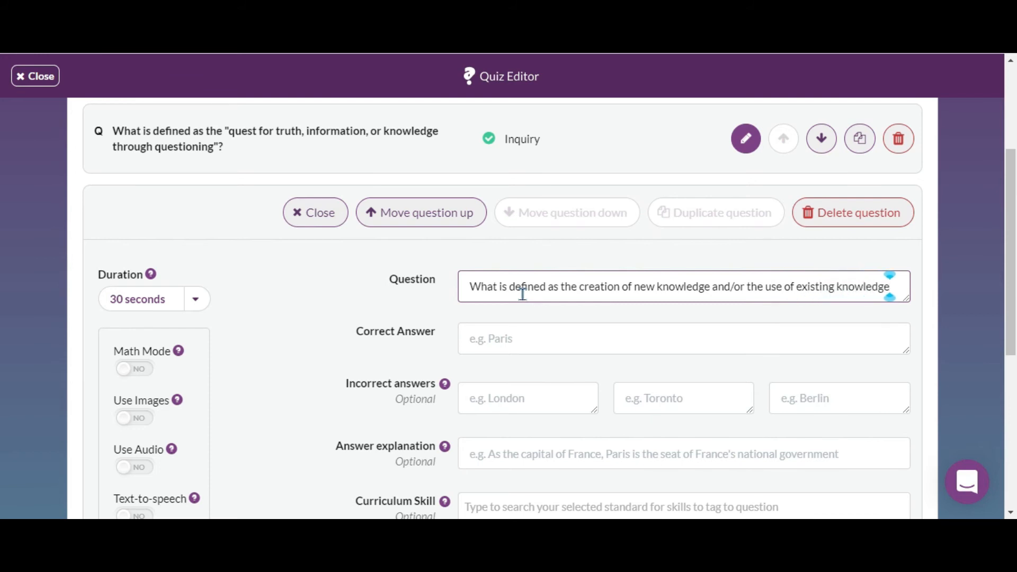
type(" in a ne")
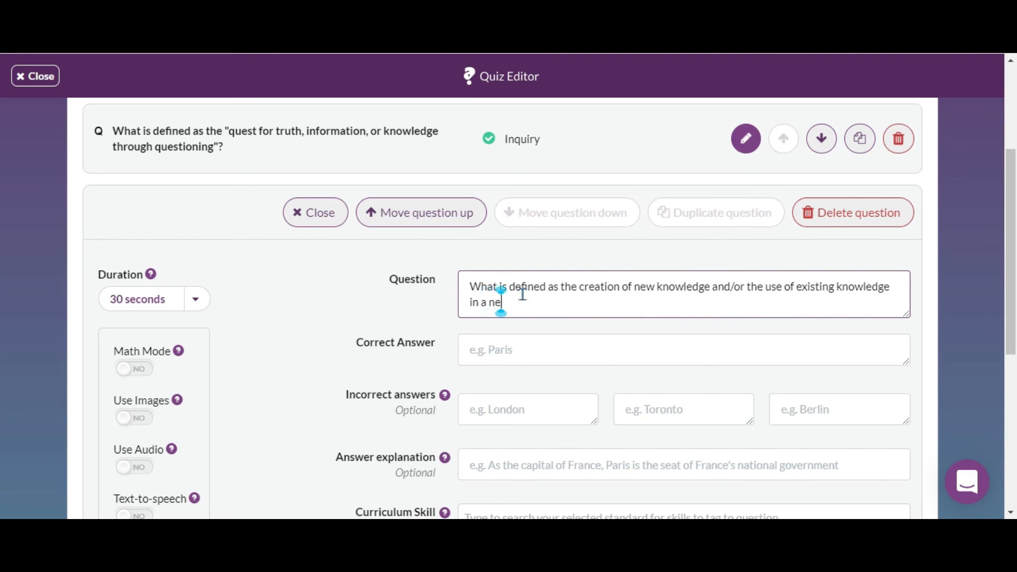
type("w and creative way")
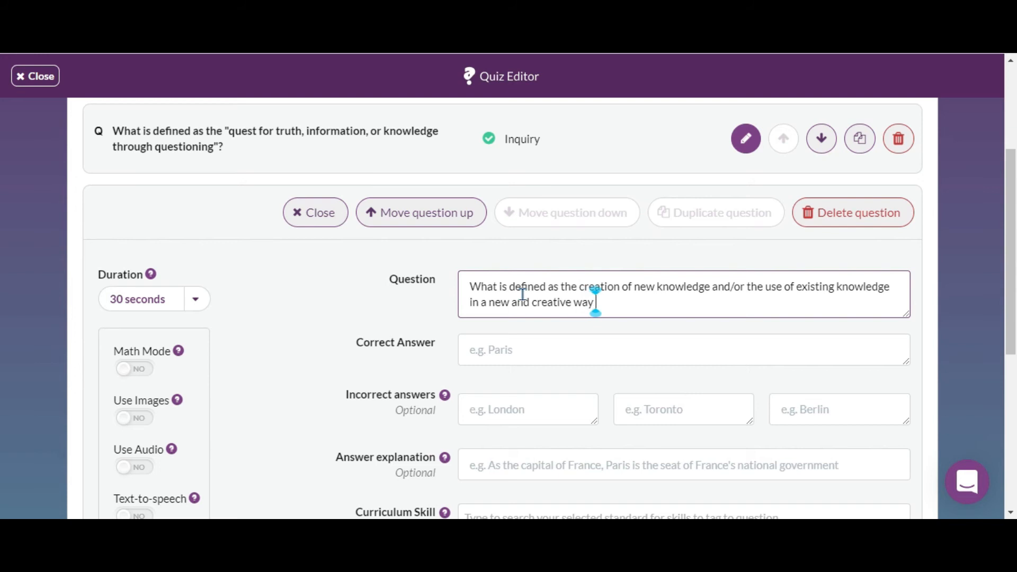
type(" so as")
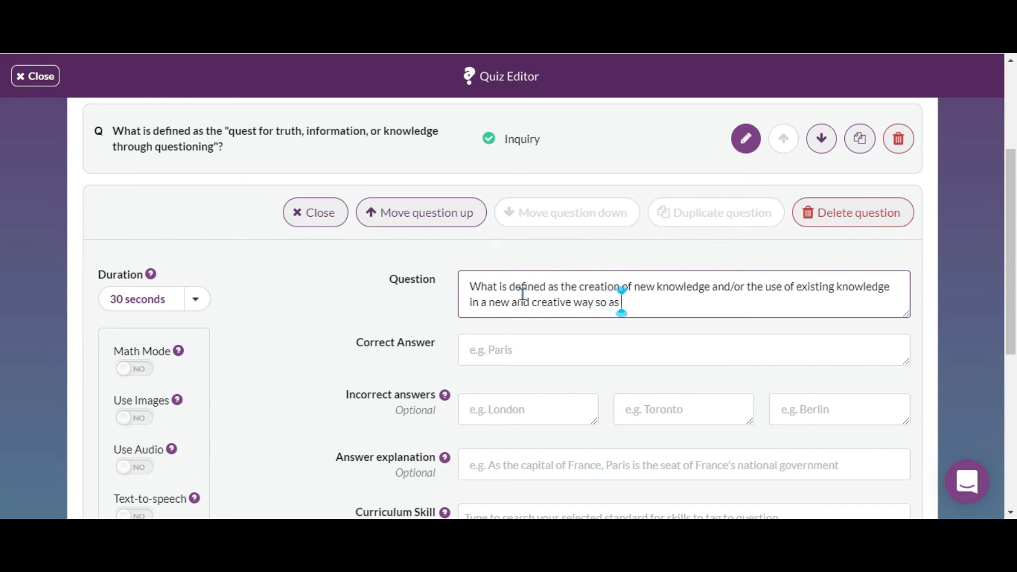
type(" to gene")
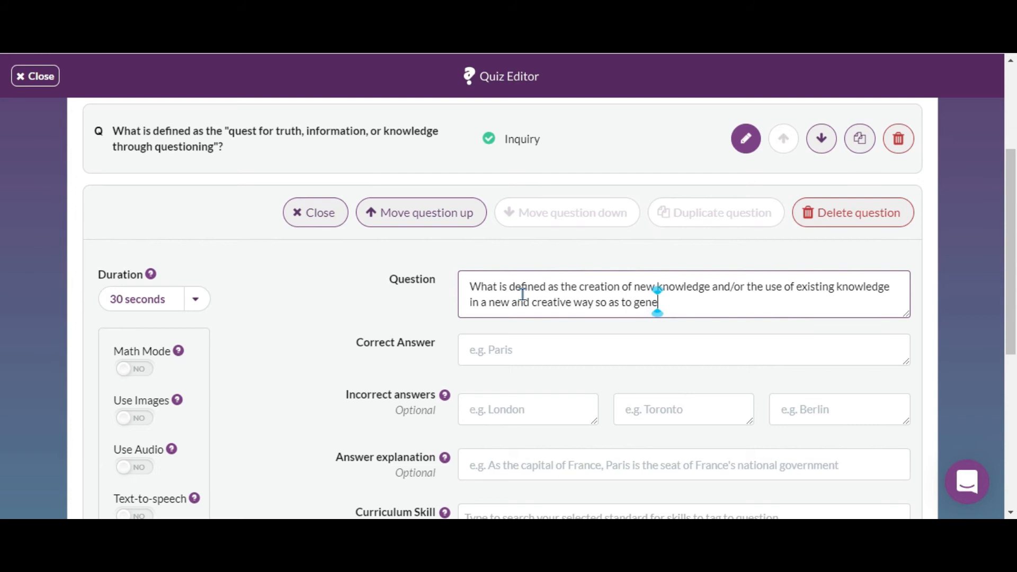
type("rate new co")
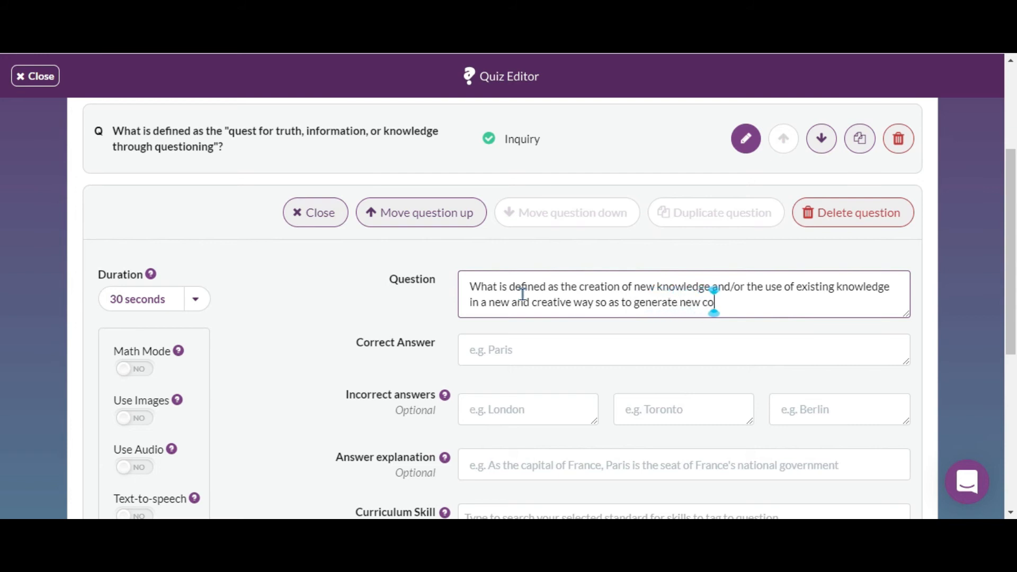
type("ncepts")
type(", methodol")
type("ogies, and ")
type("understandin")
type("g?")
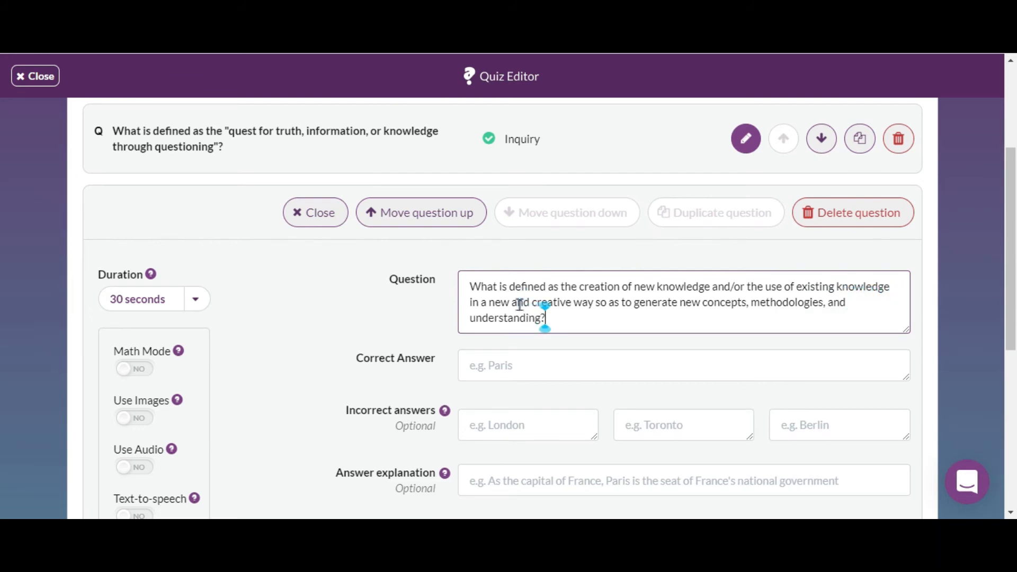
Set Research as the correct answer and Critique Paper, Literature Review and Statement of the Problem as the incorrect answers.
left_click(515, 367)
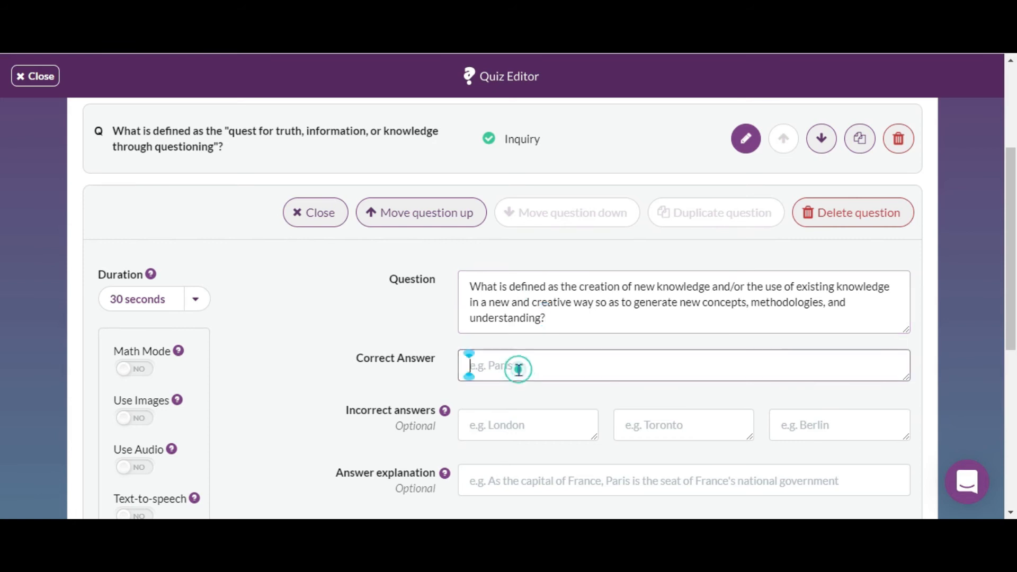
type("Research")
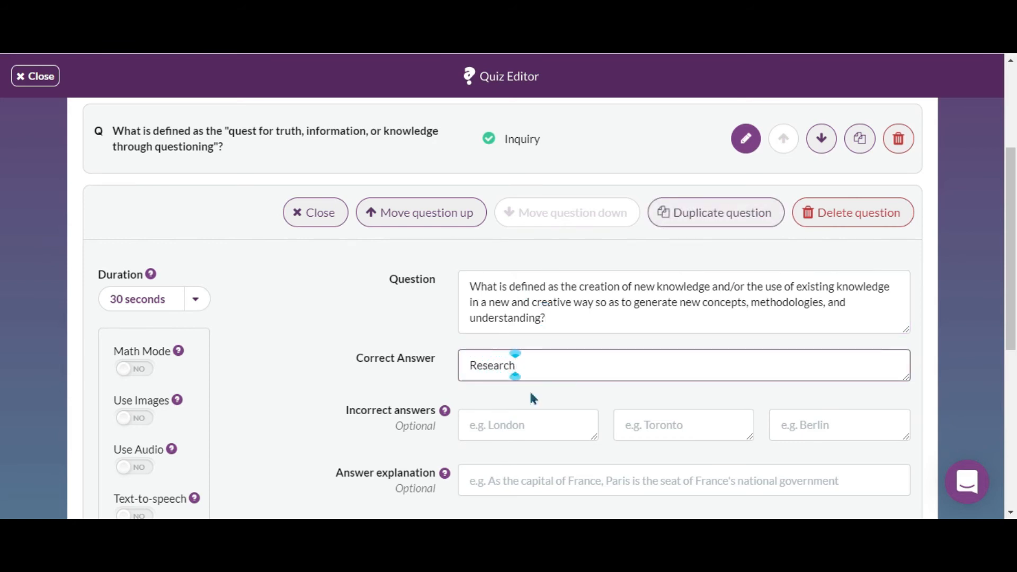
left_click(533, 428)
type("Critique Paper")
left_click(679, 425)
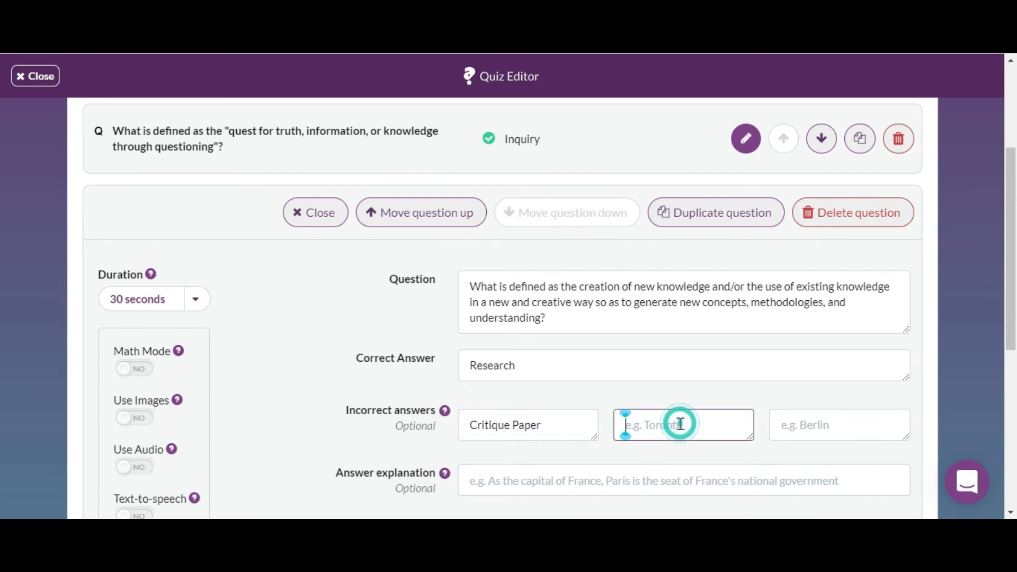
type("Lie")
key("BackSpace")
type("terature Review")
left_click(801, 430)
type("Sta")
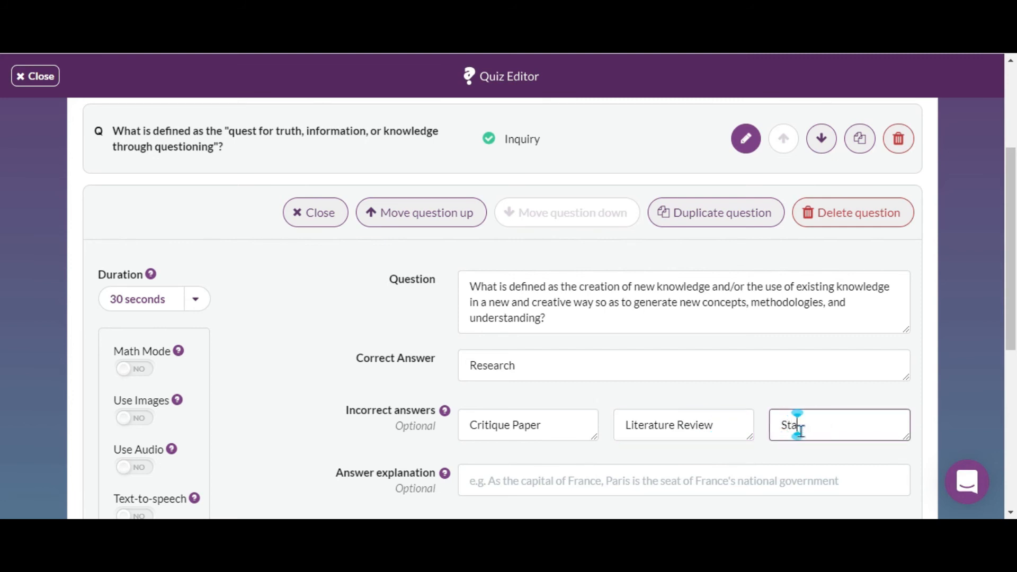
type("tement of the Problem")
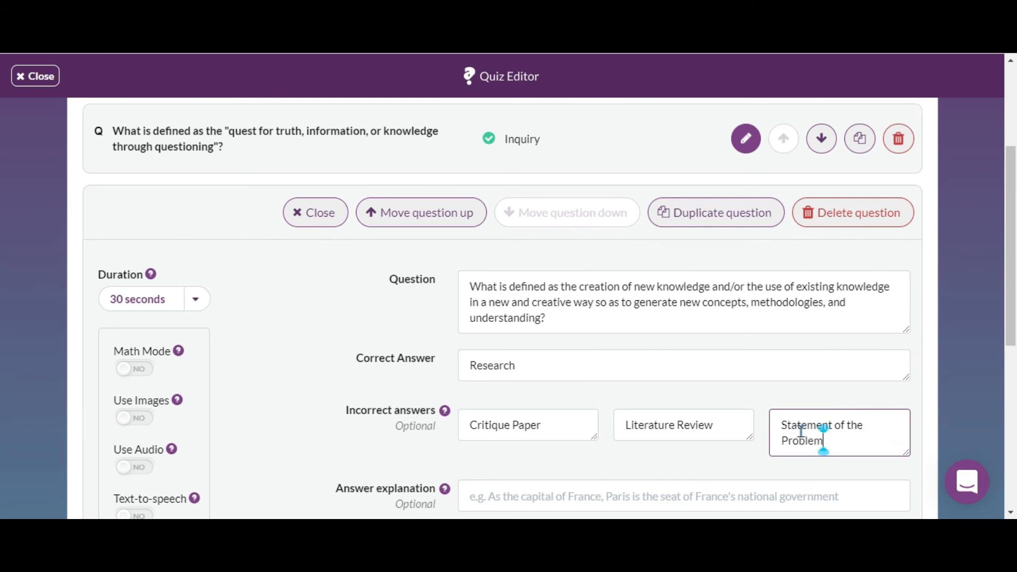
Open the curriculum skill options for this question and close them without choosing one.
scroll(724, 431, "down", 3)
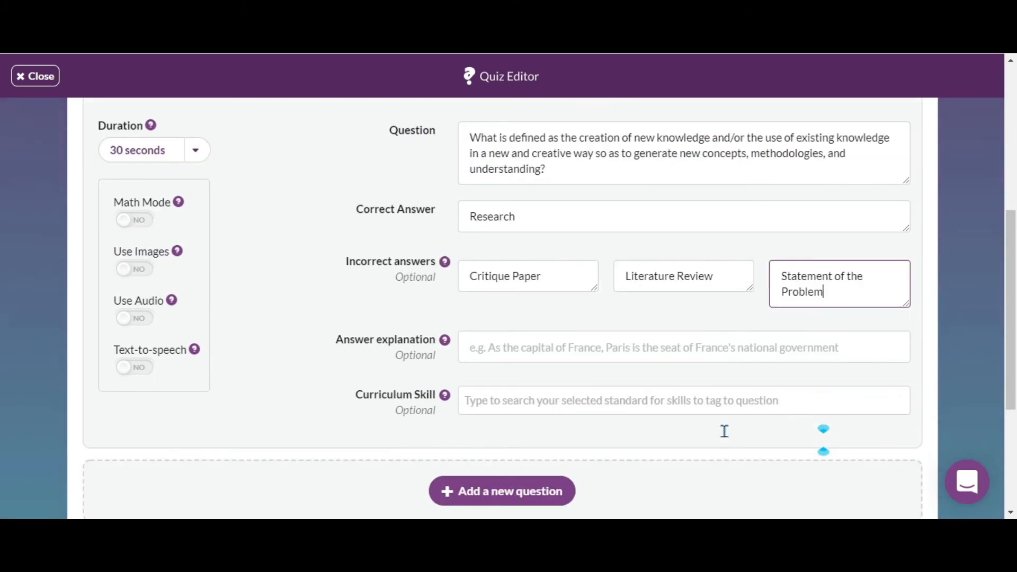
left_click(614, 352)
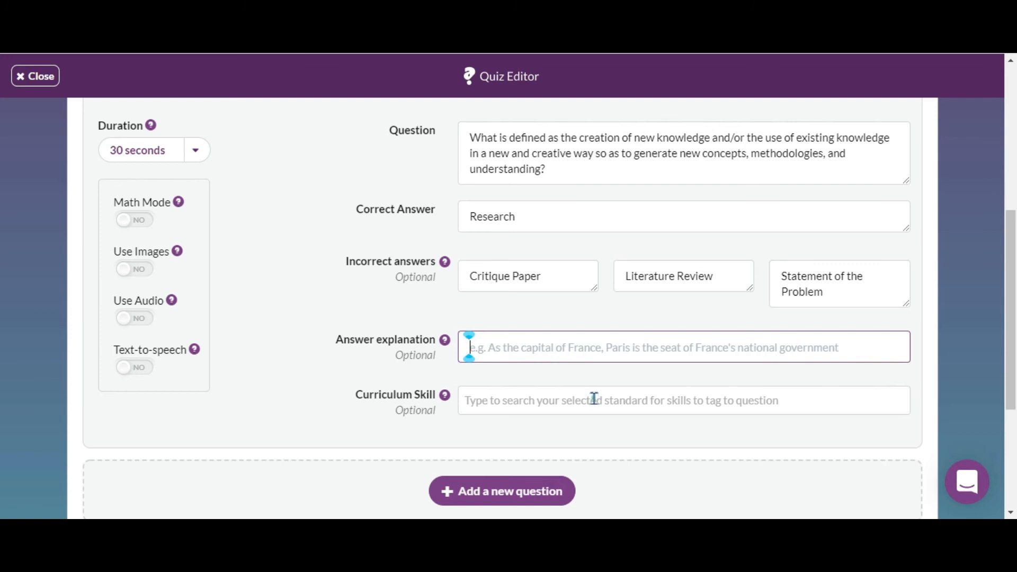
left_click(594, 399)
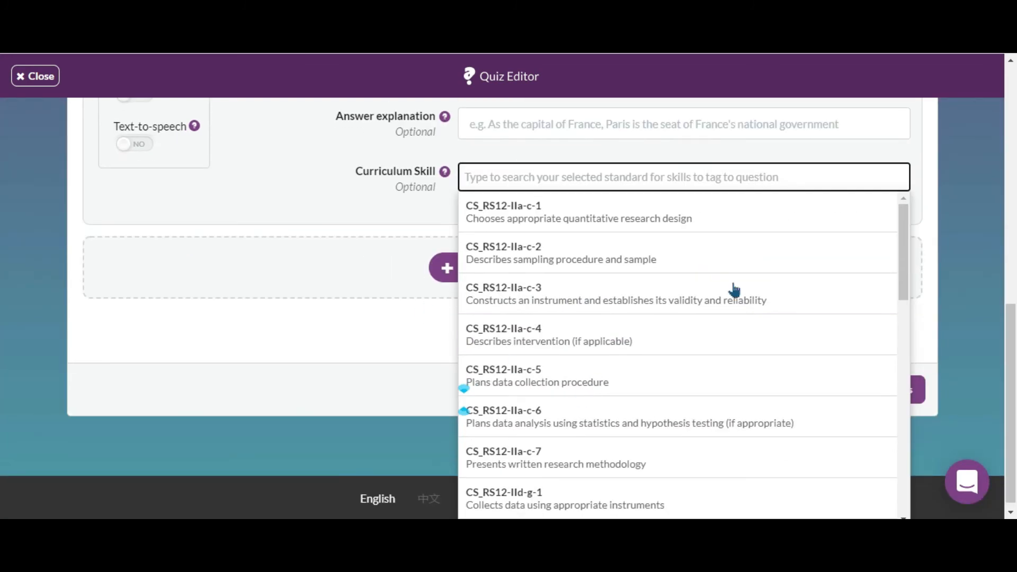
left_click(945, 272)
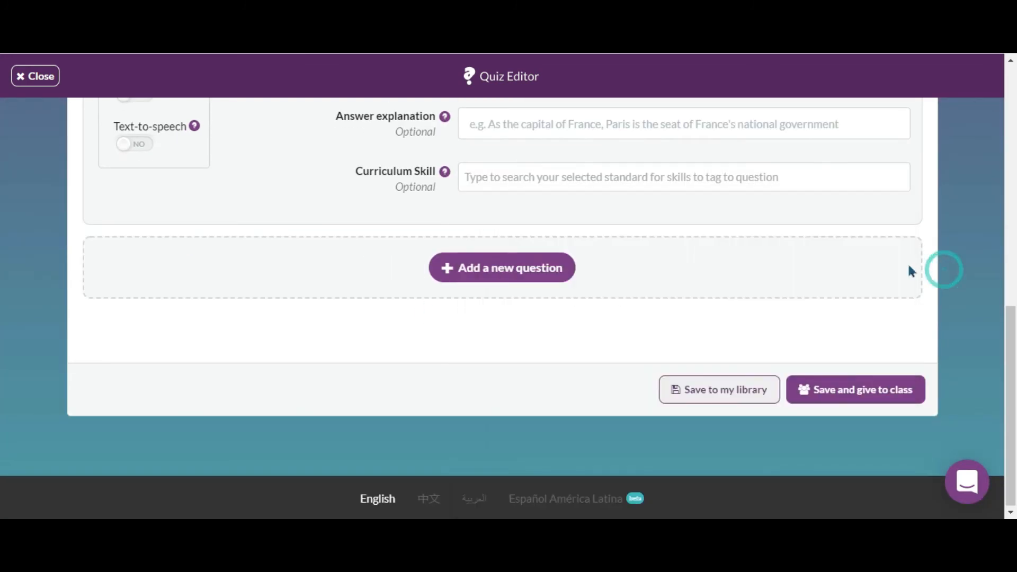
Add another question: All of the following are characterizations of research EXCEPT.
left_click(523, 273)
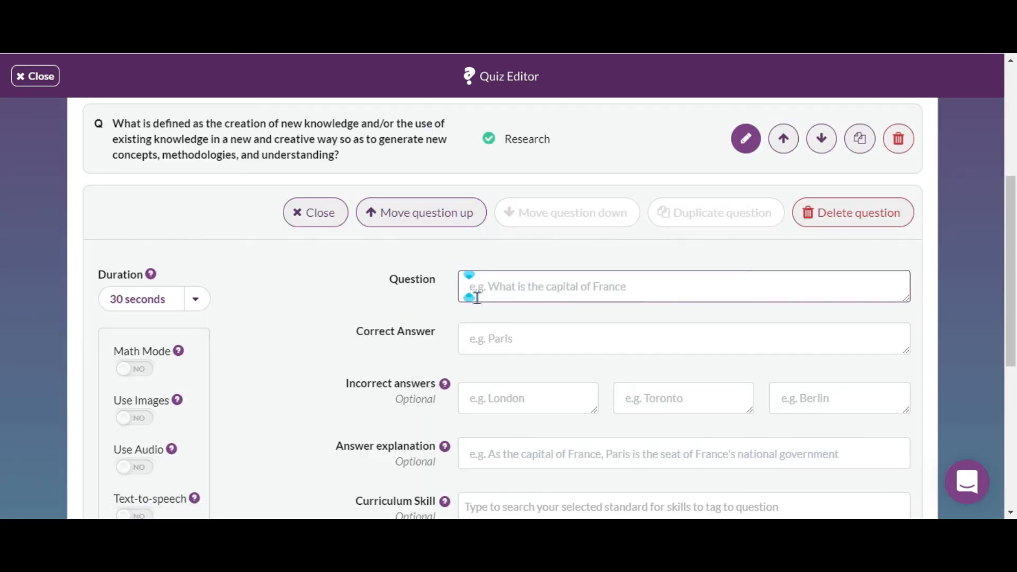
type("All of the following")
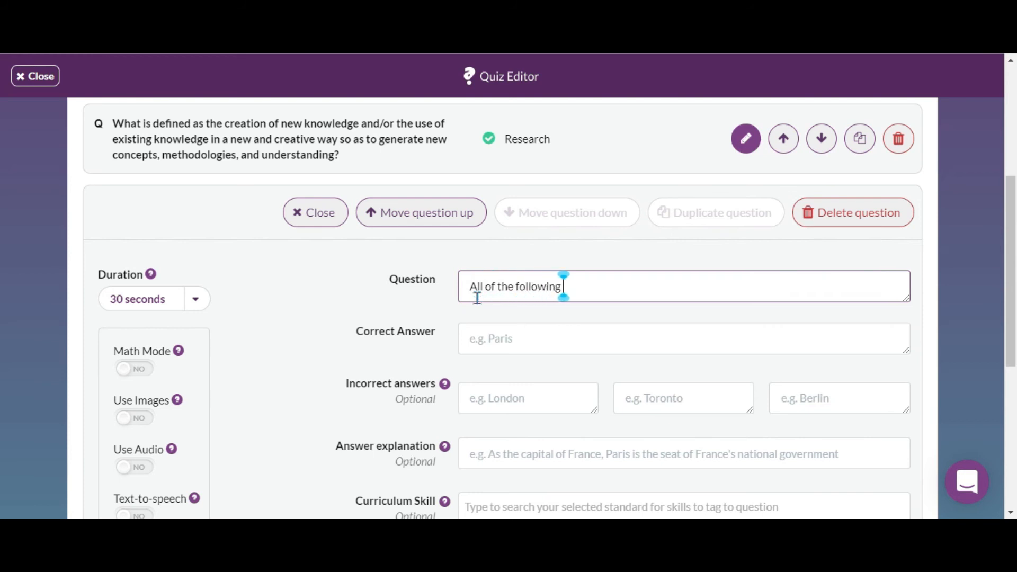
type(" are characterixz")
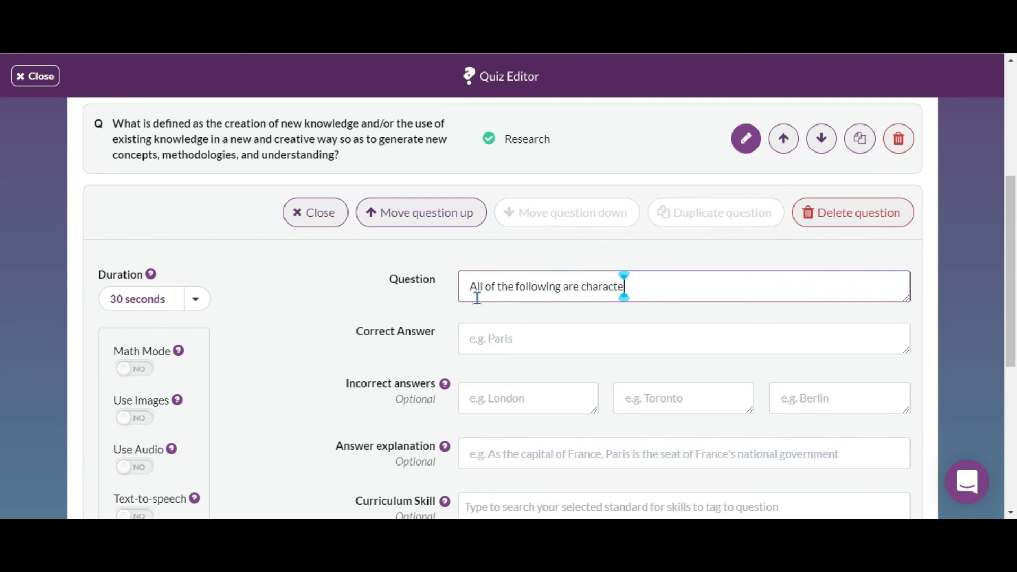
key("BackSpace")
key("BackSpace")
type("zar")
key("BackSpace")
type("tions of")
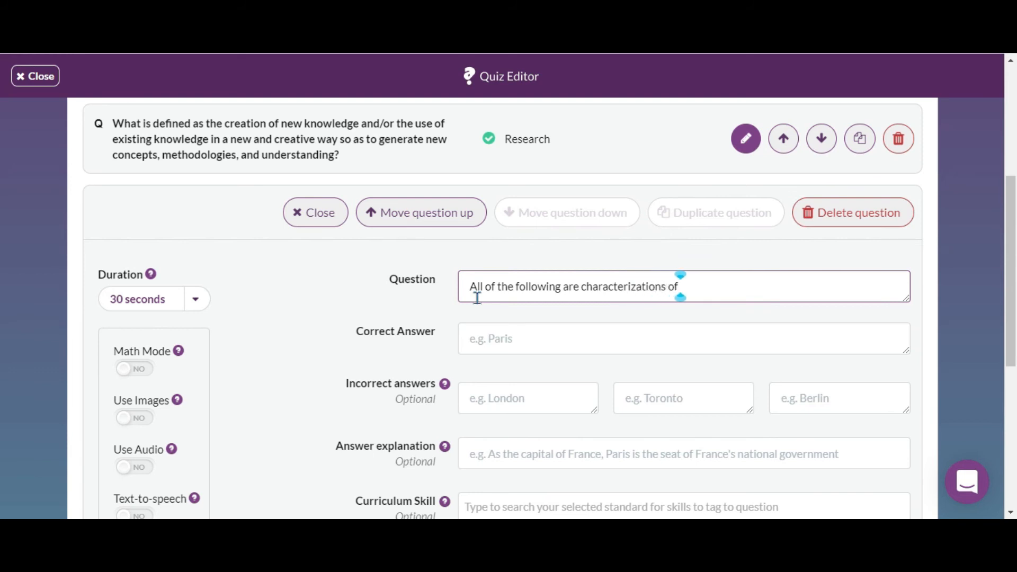
type(" research")
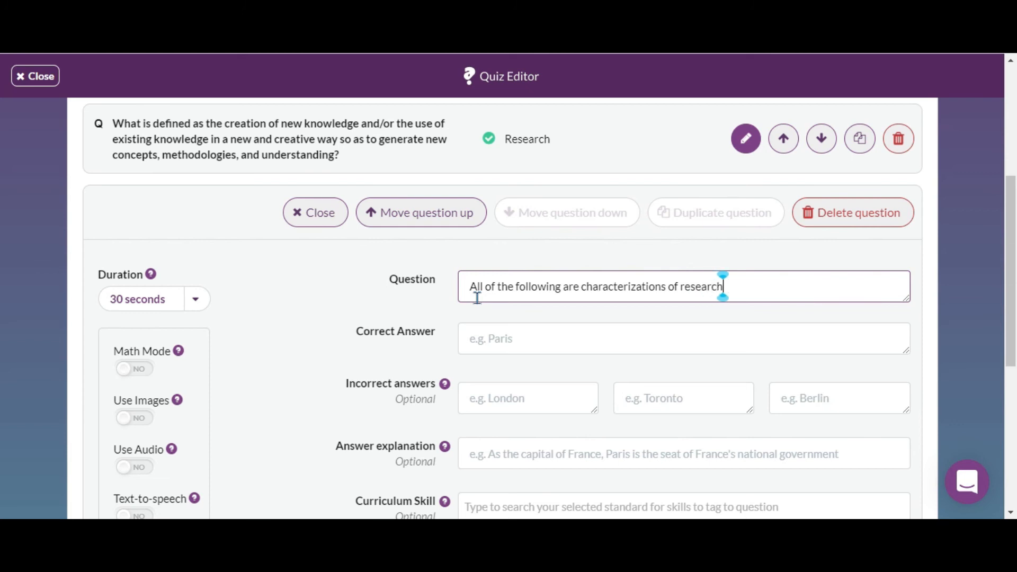
type(" EXCEPT")
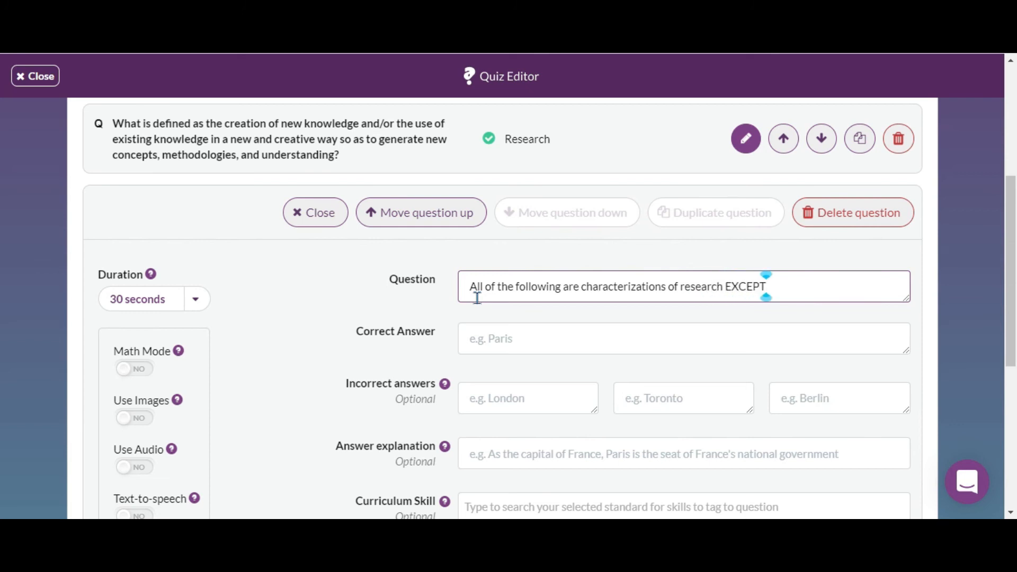
Set biased as the correct answer and controlled, empirical and systematic as the incorrect answers.
left_click(516, 343)
type("biased")
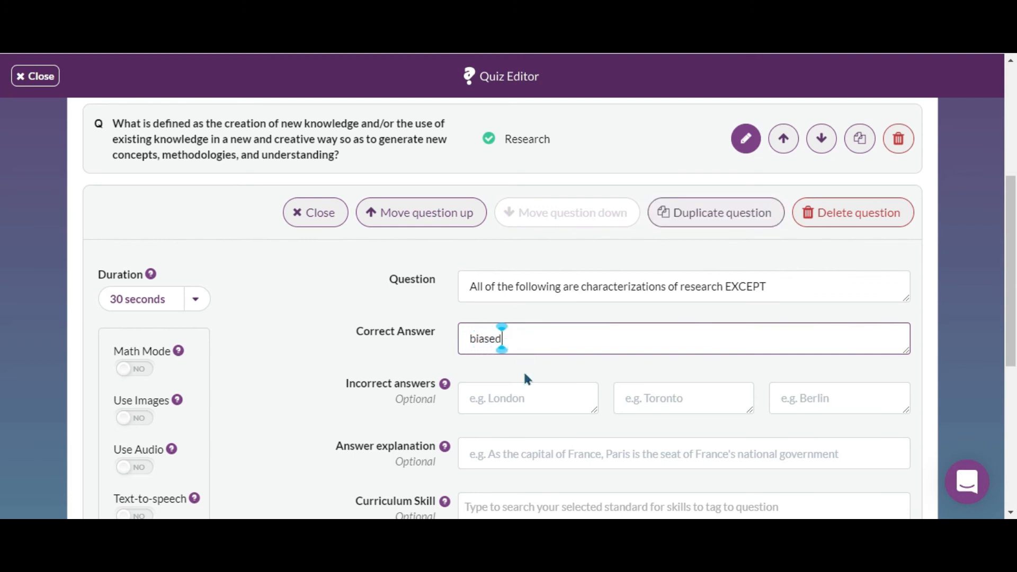
left_click(530, 408)
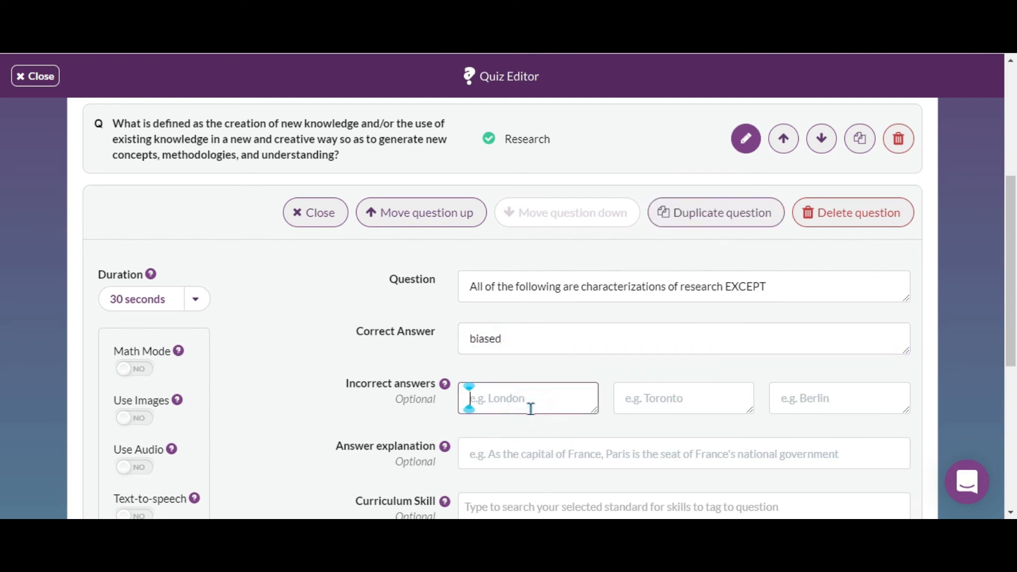
type("con")
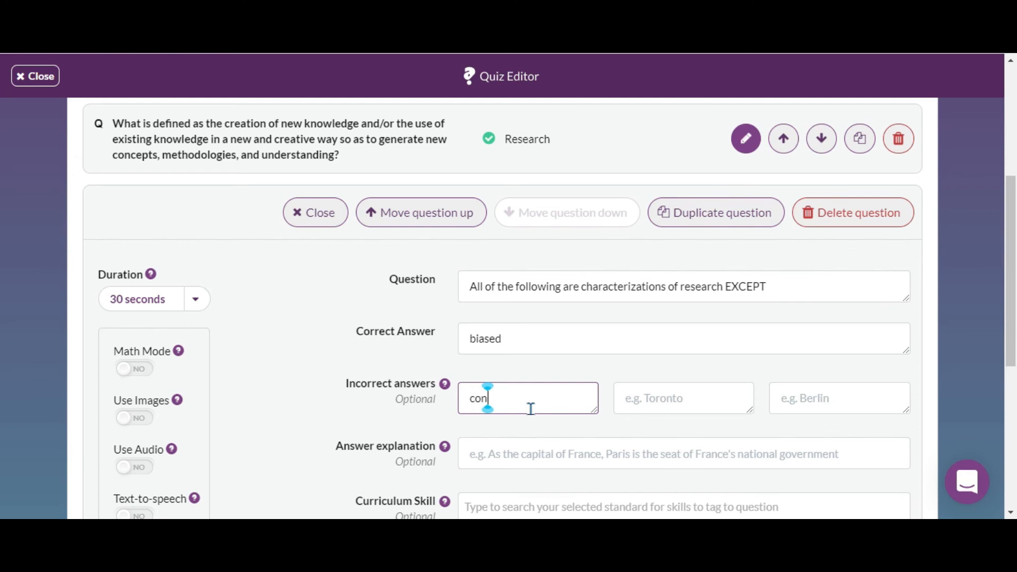
type("trolled")
left_click(672, 392)
type("empirical")
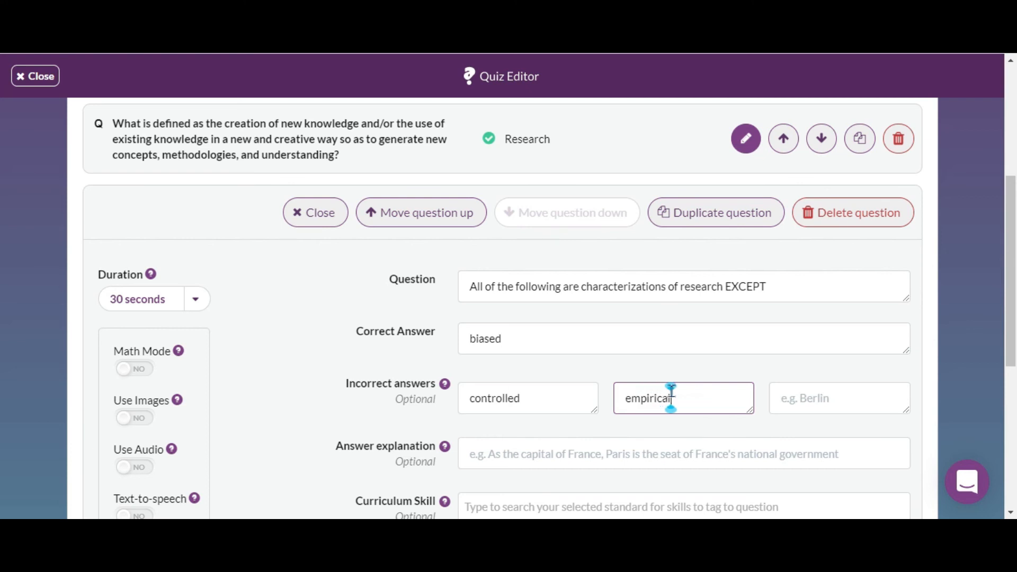
left_click(817, 392)
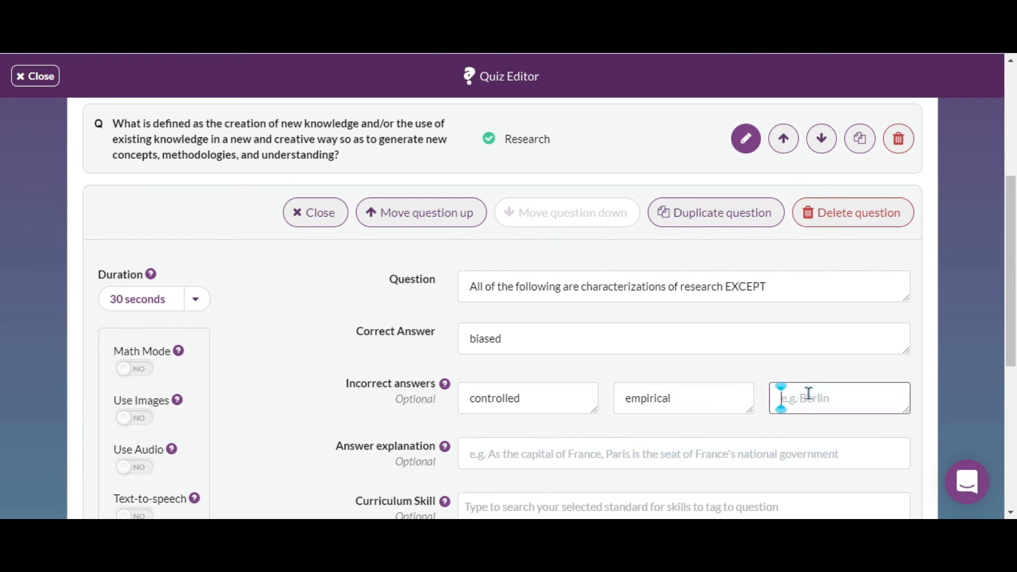
type("systematic")
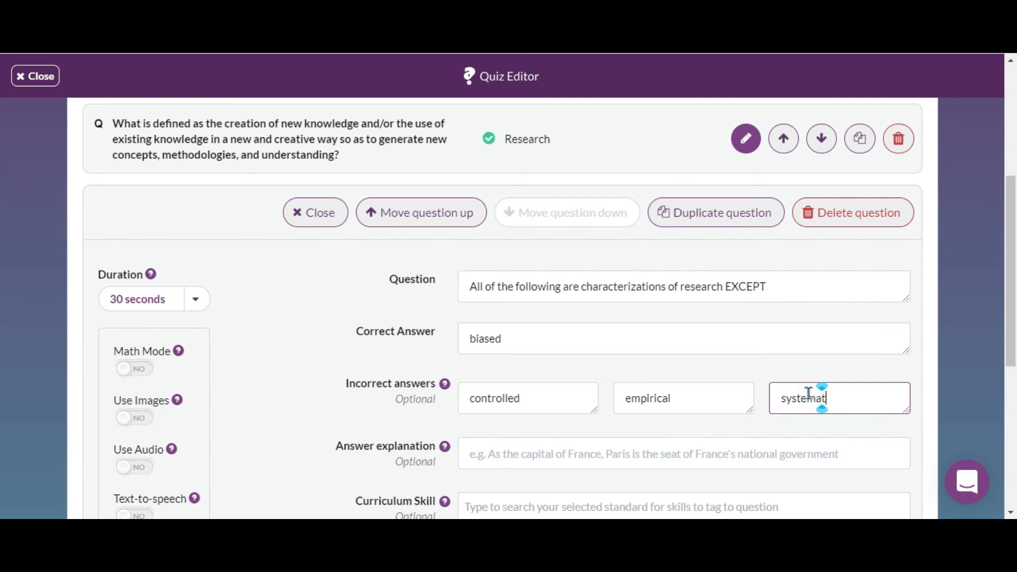
Move the Inquiry question down so the Research question comes first.
scroll(808, 393, "down", 3)
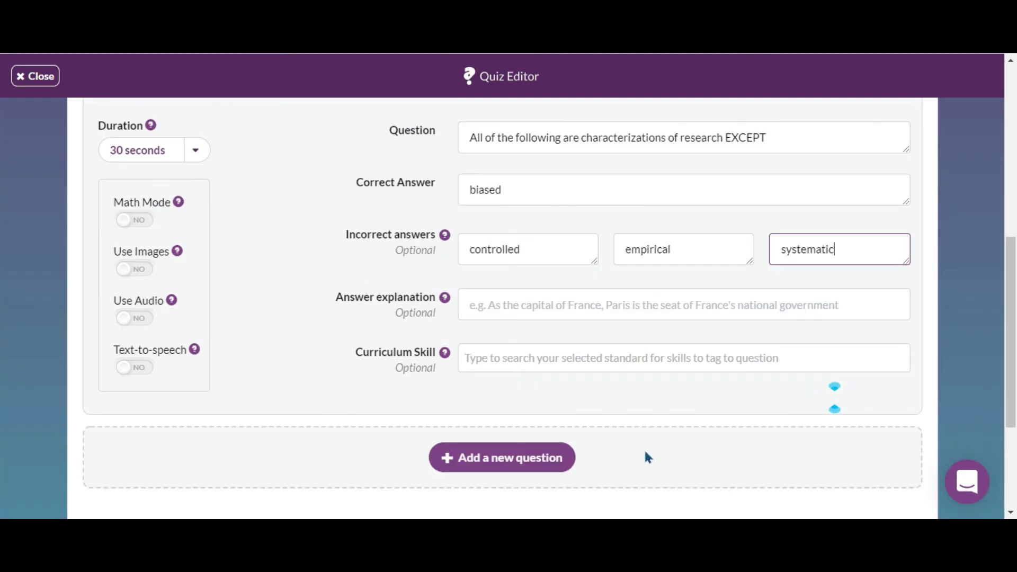
scroll(624, 448, "down", 3)
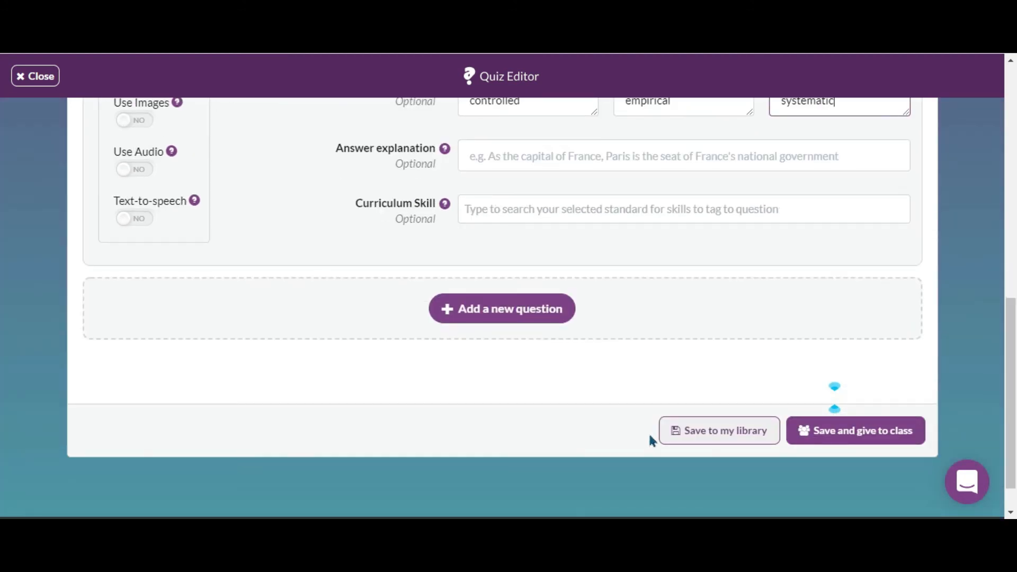
scroll(655, 334, "up", 8)
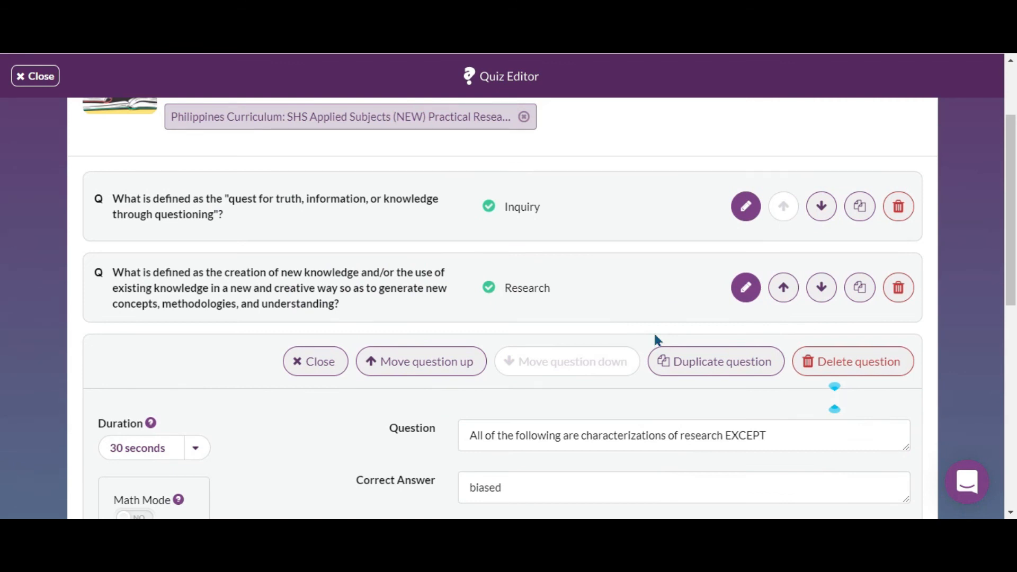
scroll(654, 332, "up", 2)
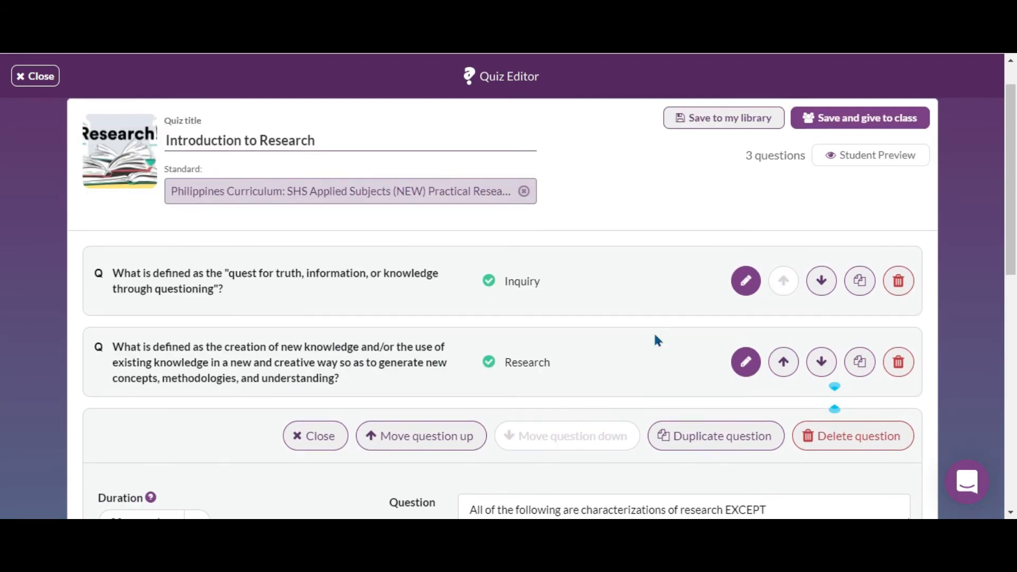
left_click(820, 286)
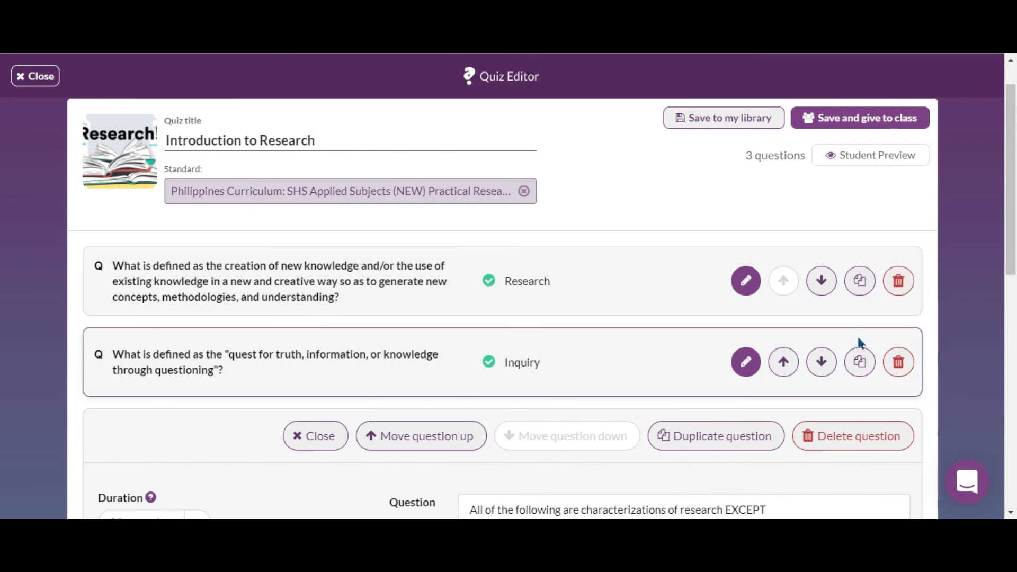
Open the student preview, start the quiz and answer the first question with Research.
left_click(867, 159)
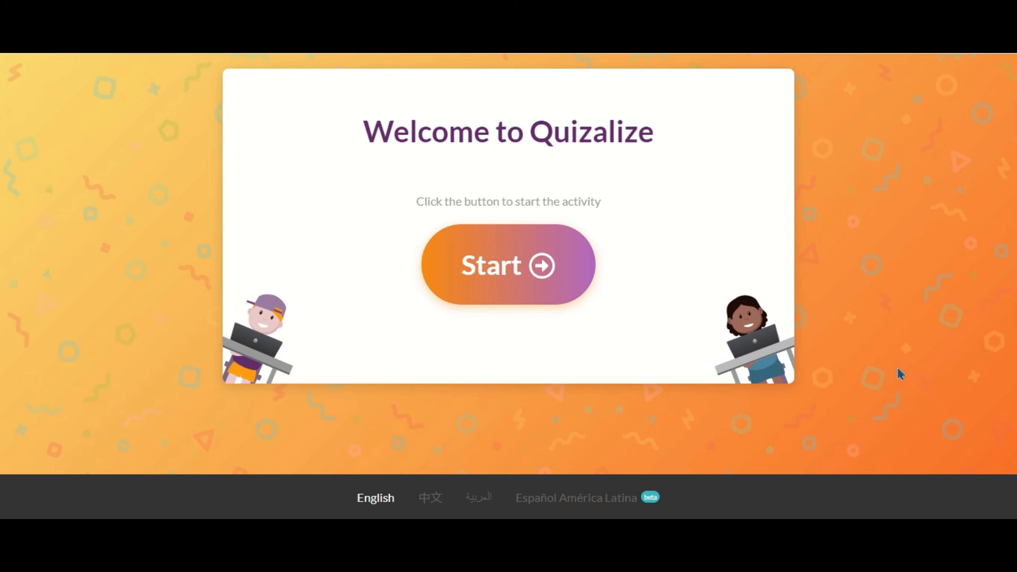
left_click(518, 269)
scroll(642, 278, "down", 2)
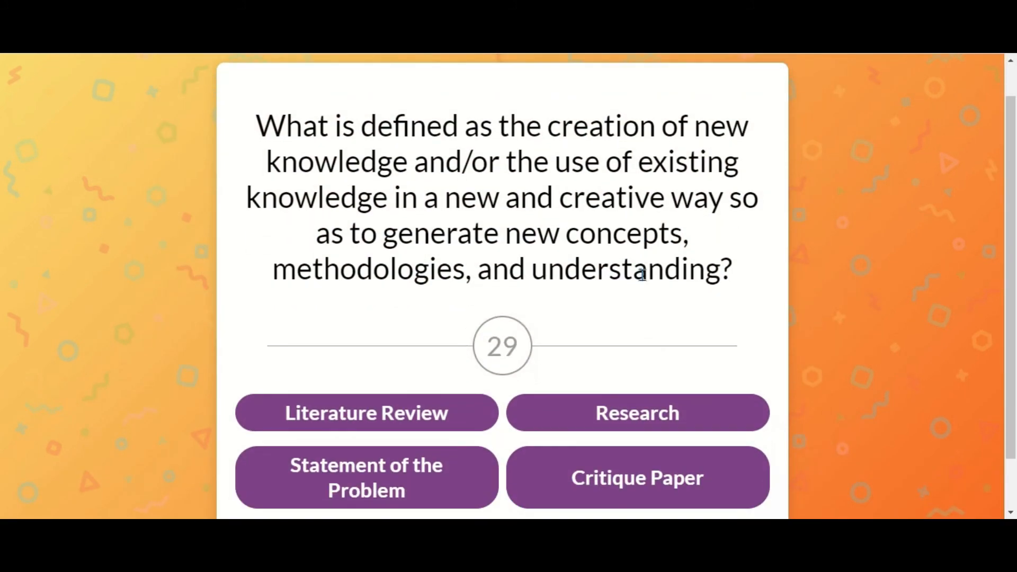
scroll(643, 279, "up", 2)
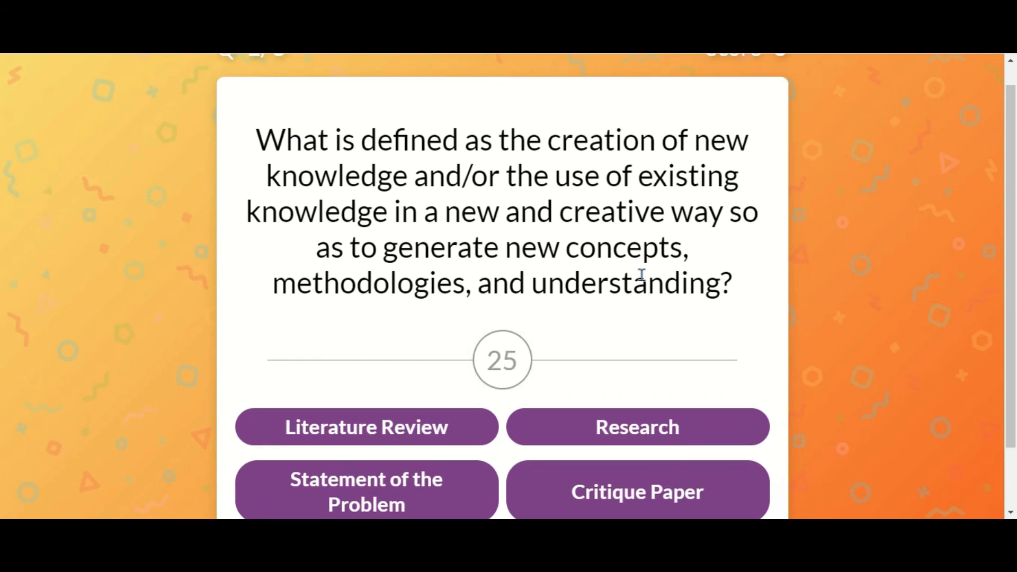
scroll(641, 281, "down", 2)
left_click(641, 352)
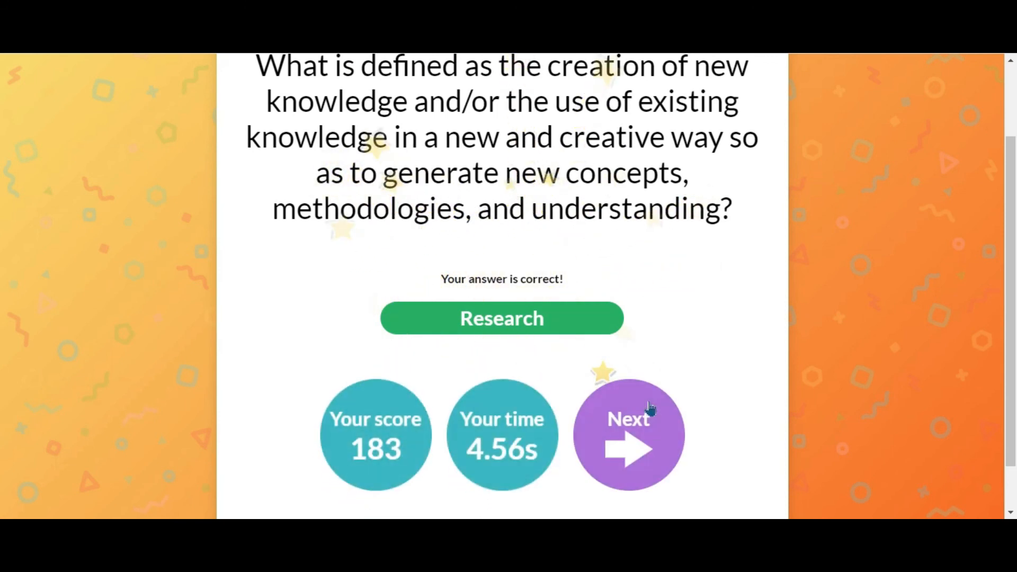
left_click(649, 402)
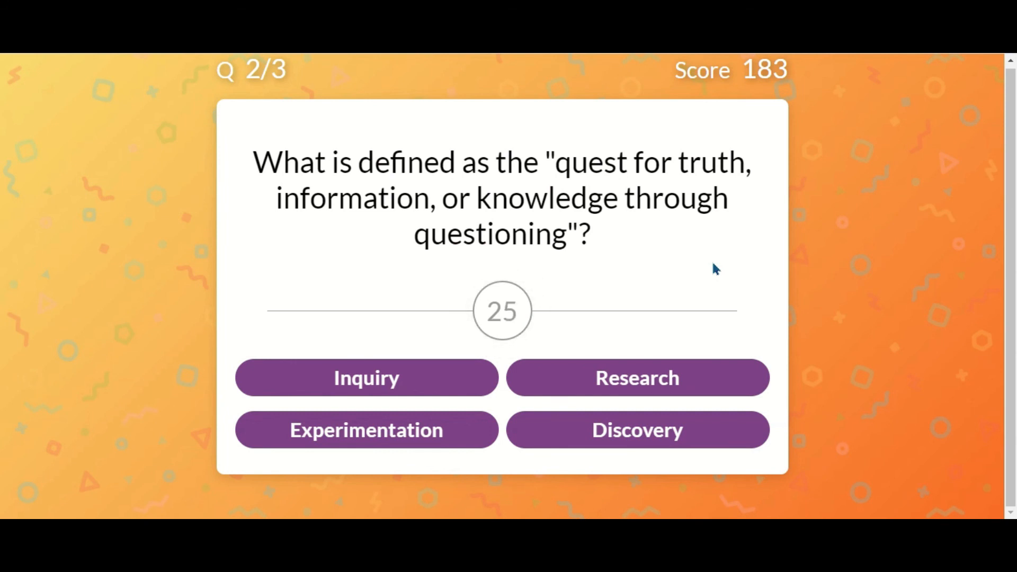
Answer the remaining preview questions with Inquiry and controlled, then close the preview.
left_click(485, 385)
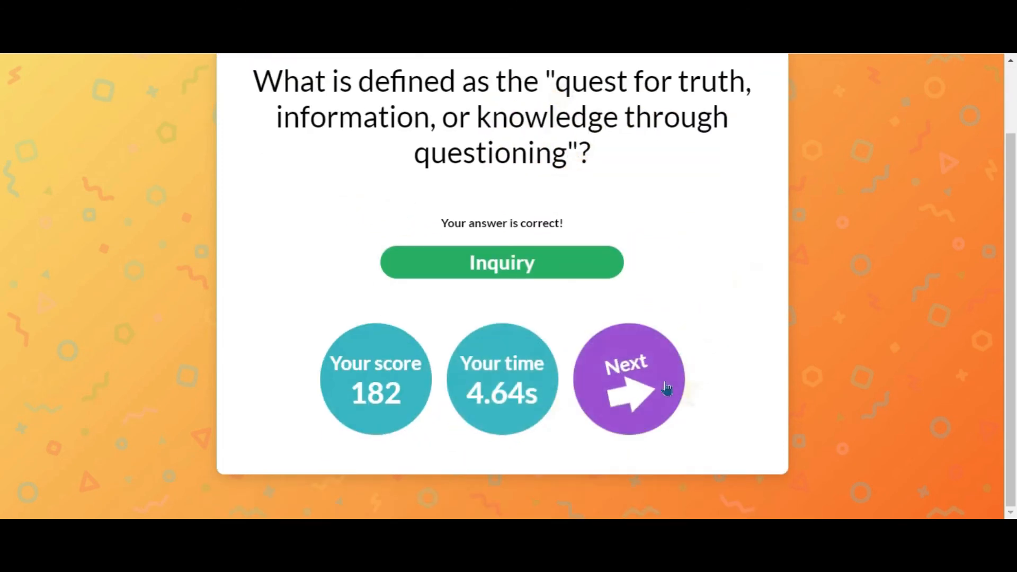
left_click(655, 387)
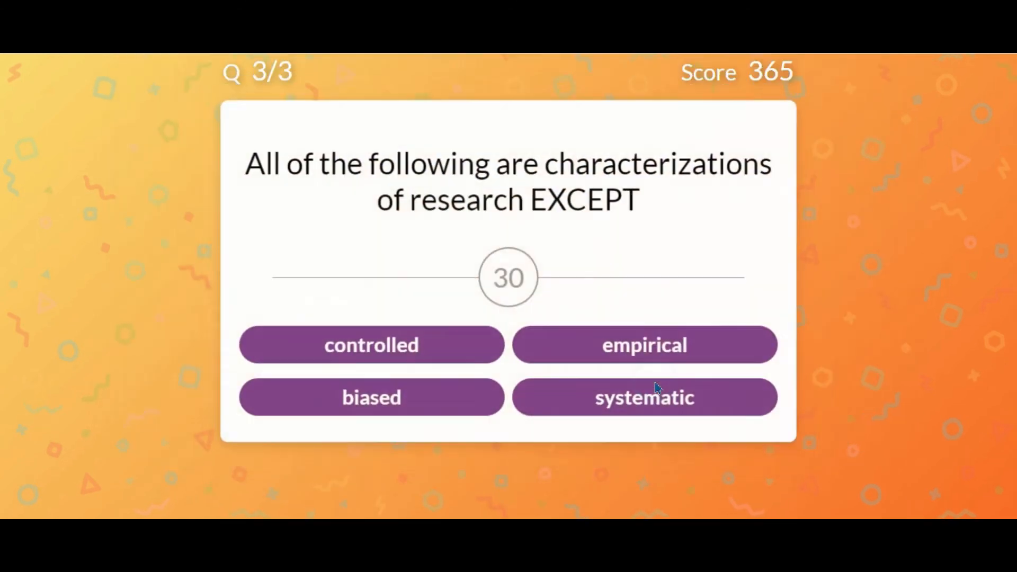
left_click(455, 353)
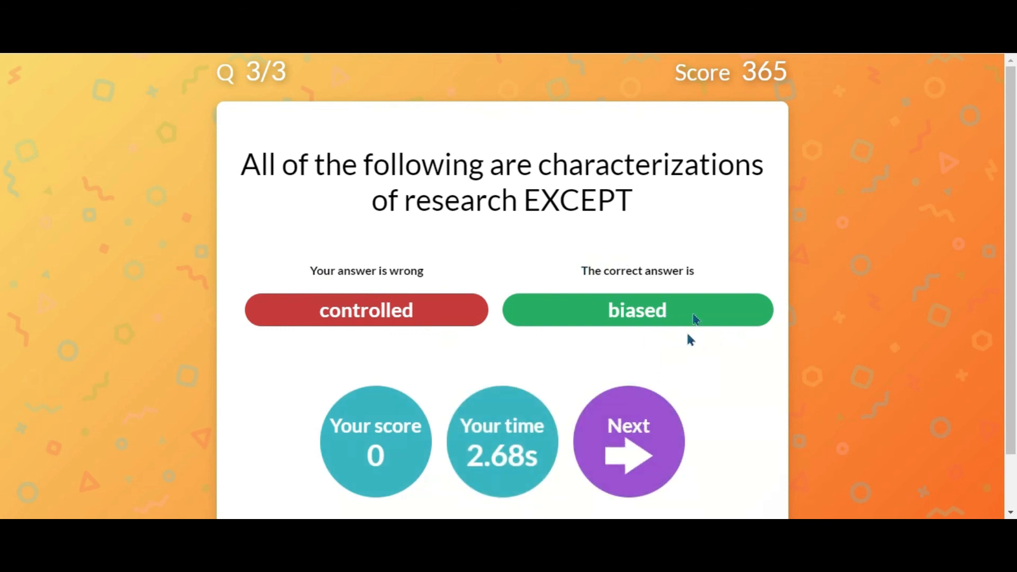
left_click(642, 454)
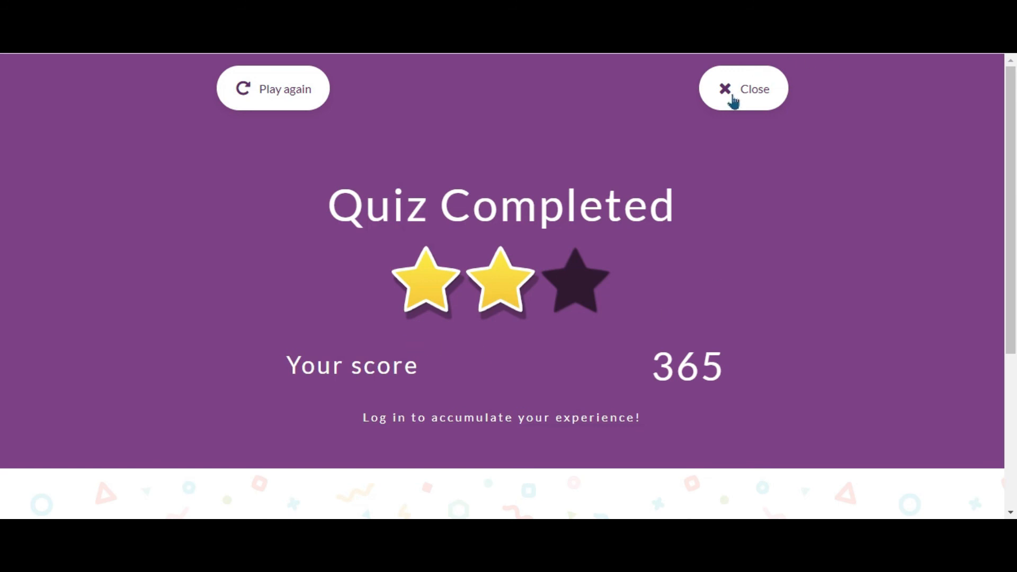
left_click(733, 101)
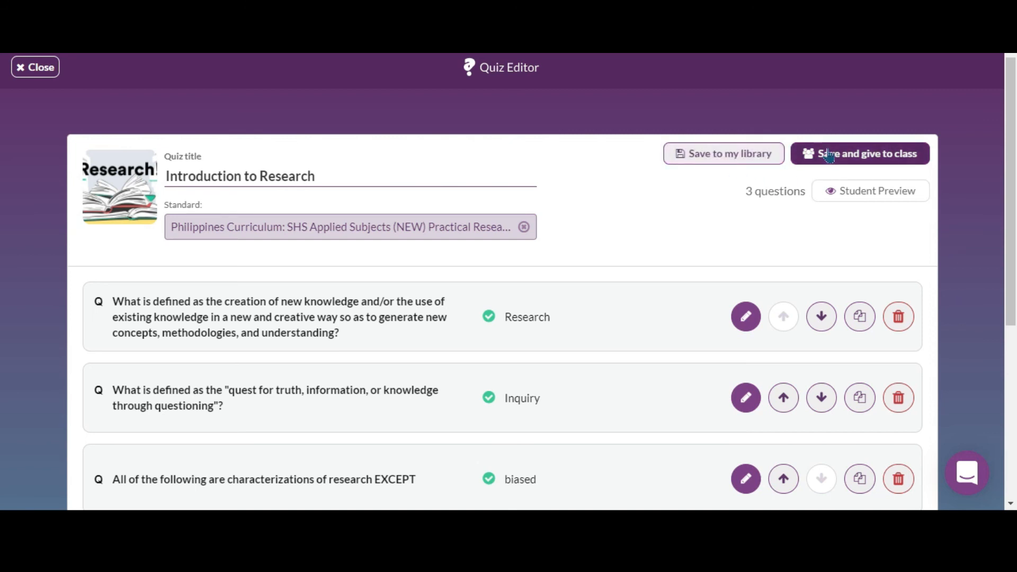
Save the quiz to your library and open the Introduction to Research quiz from the library.
left_click(694, 159)
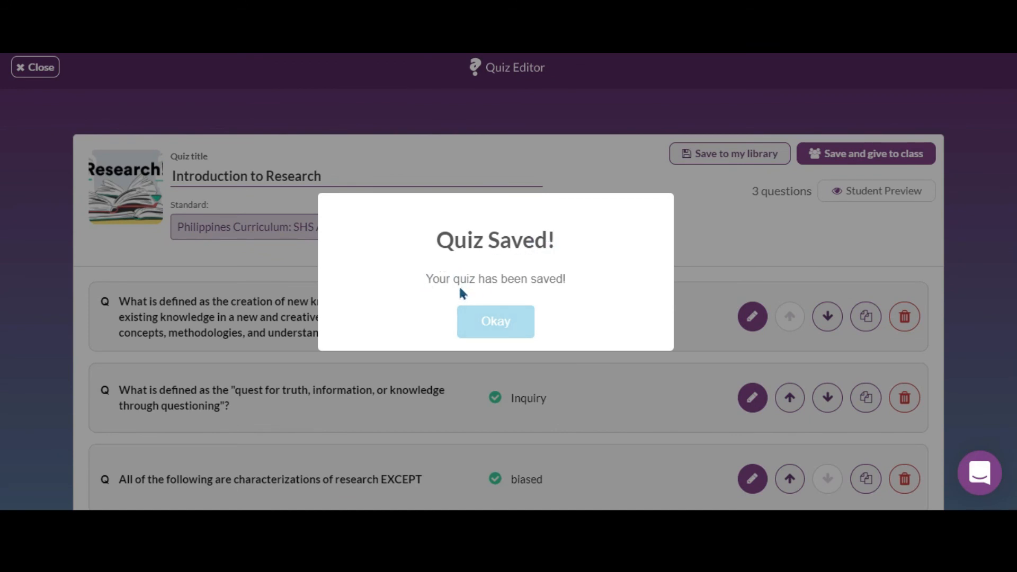
left_click(494, 319)
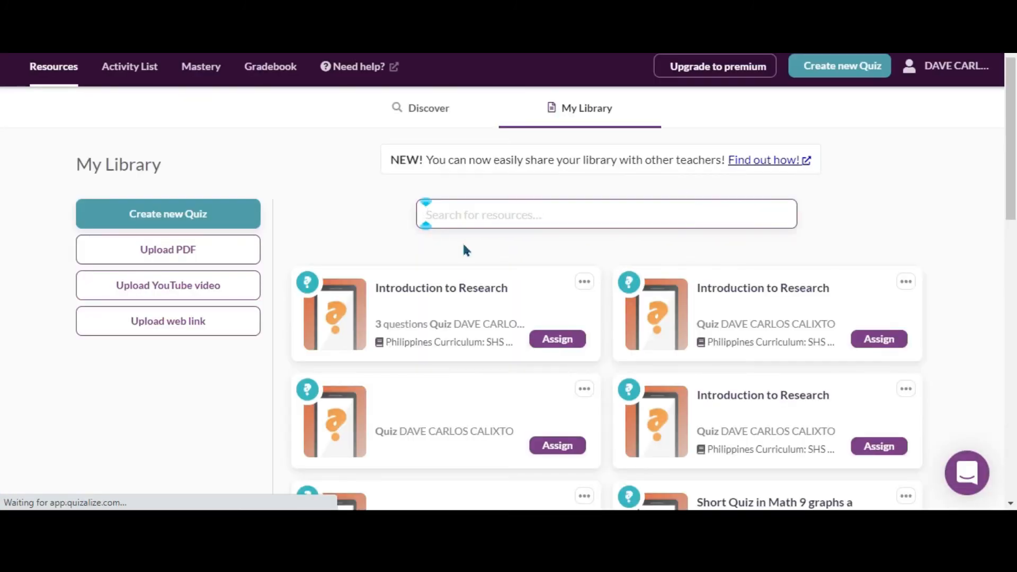
left_click(550, 341)
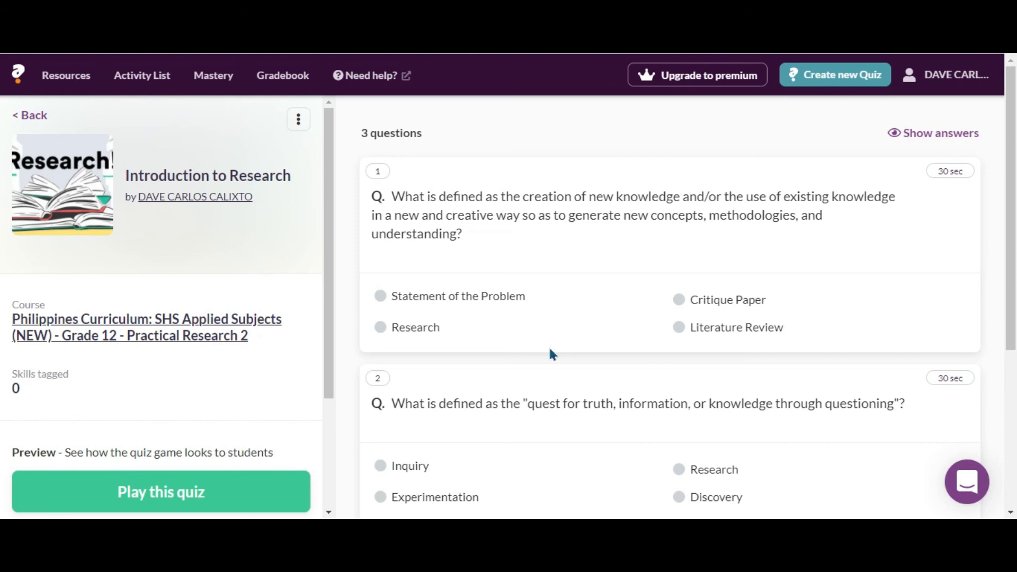
Start a class game for the quiz and assign the activity to the selected class.
scroll(548, 345, "down", 5)
left_click_drag(329, 222, 325, 363)
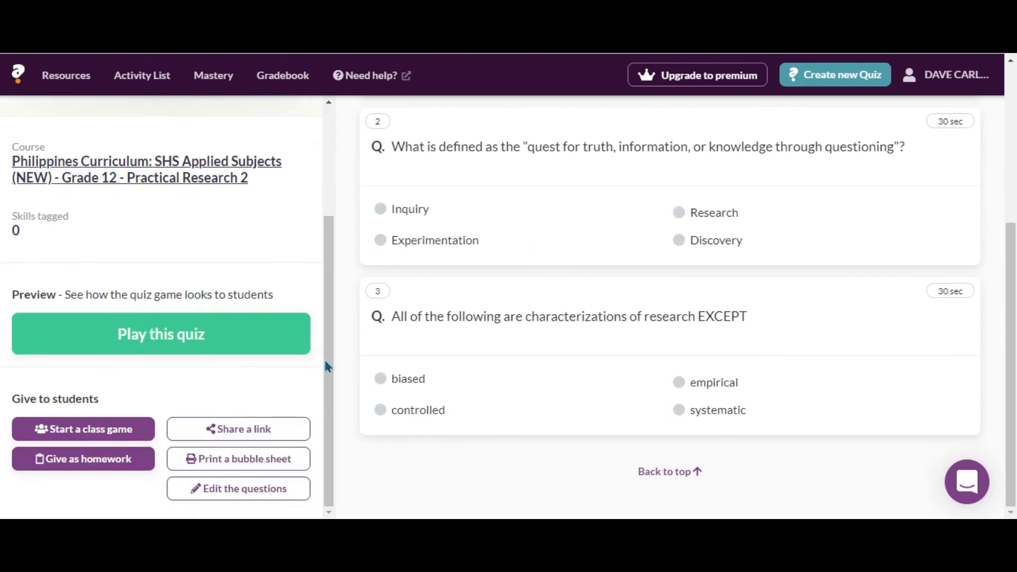
left_click(111, 431)
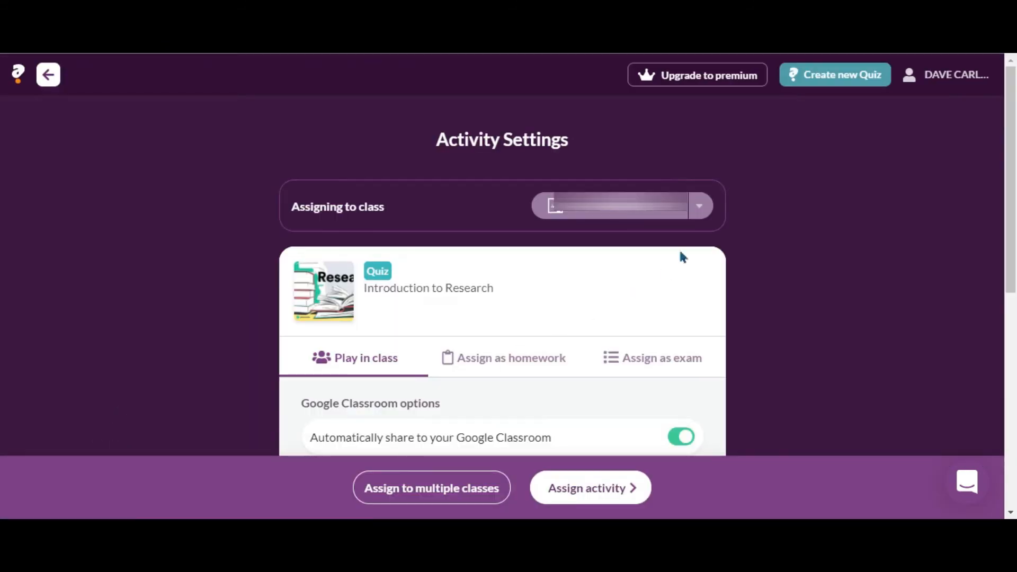
left_click(699, 209)
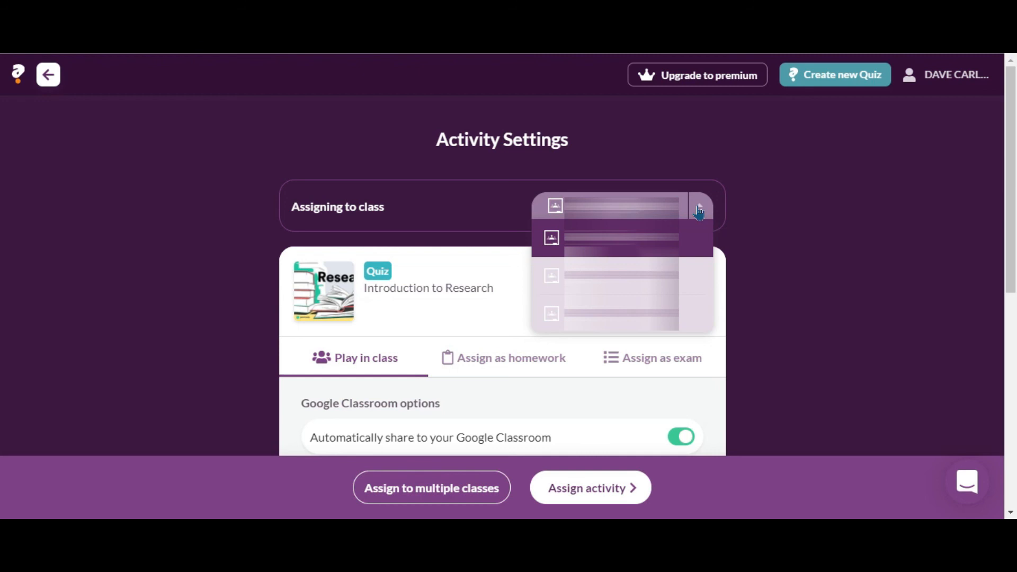
left_click(784, 236)
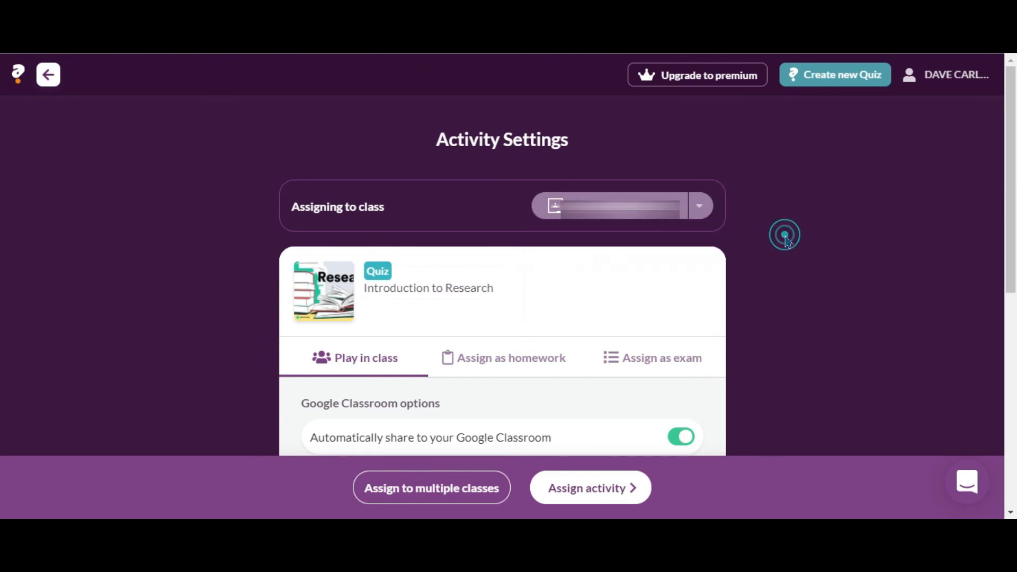
scroll(784, 236, "down", 4)
scroll(787, 238, "up", 3)
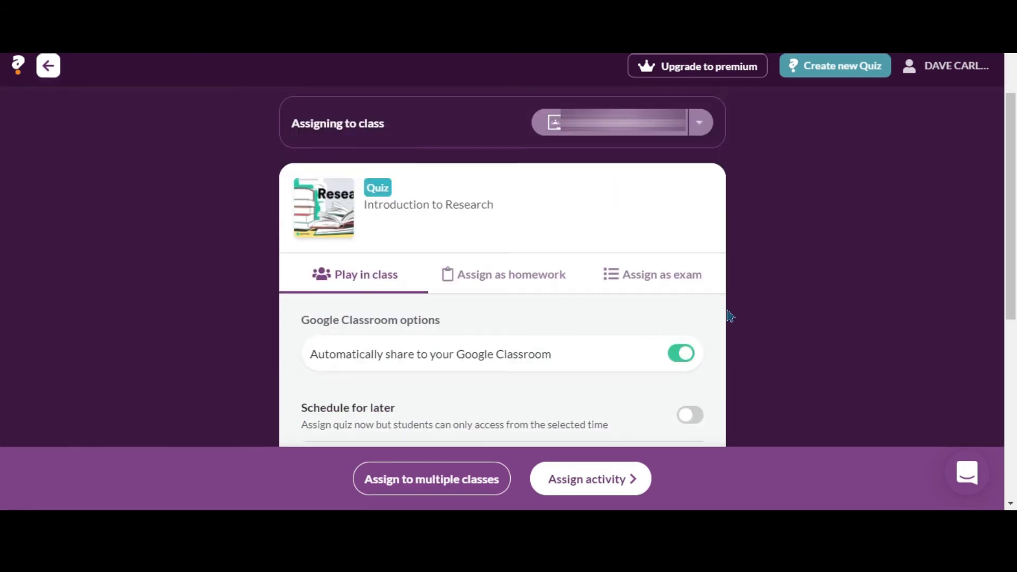
left_click(629, 481)
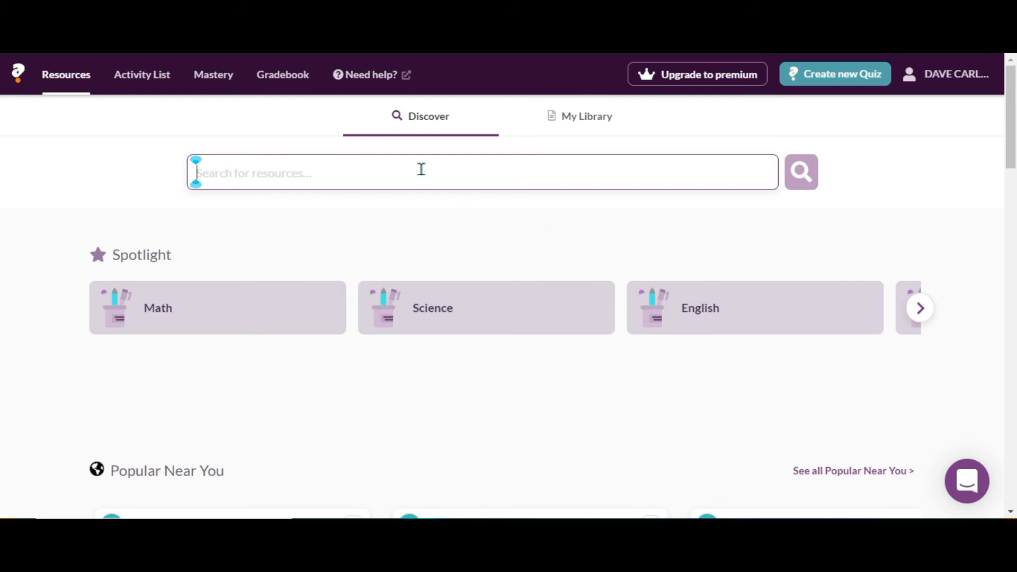
Open the Gradebook and scroll through the students' quiz scores.
left_click(289, 93)
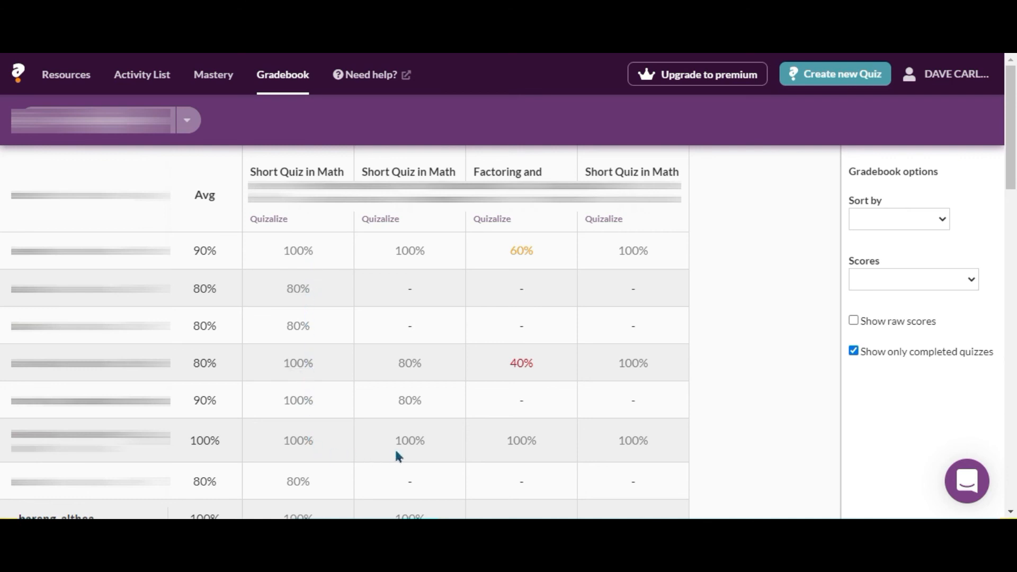
scroll(626, 469, "down", 7)
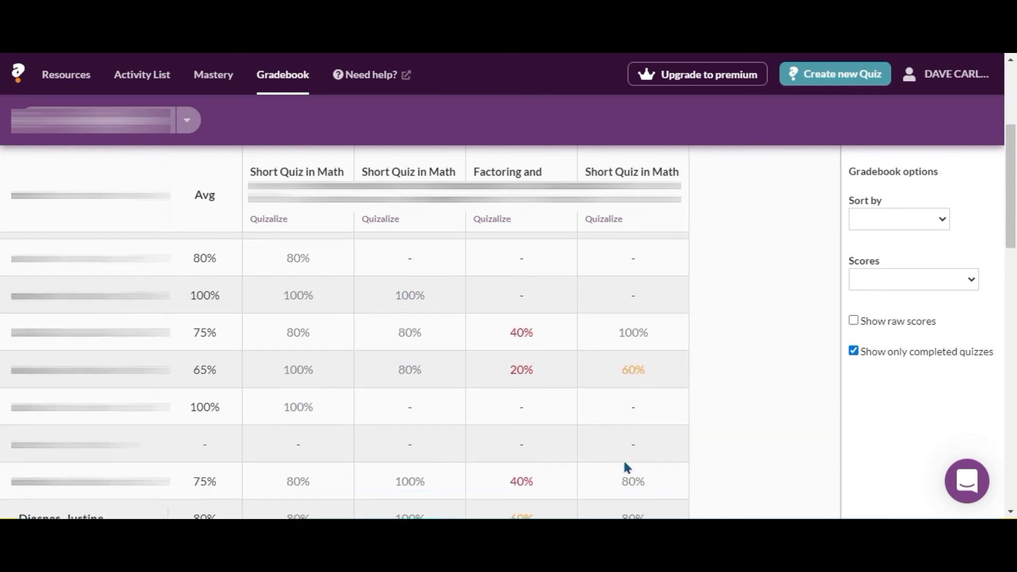
scroll(627, 468, "down", 10)
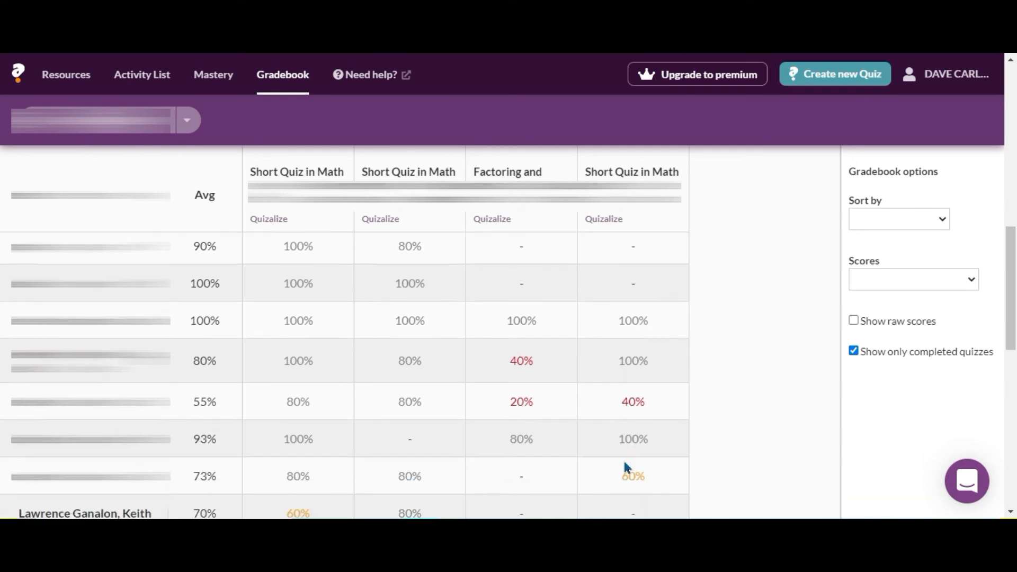
scroll(625, 461, "down", 4)
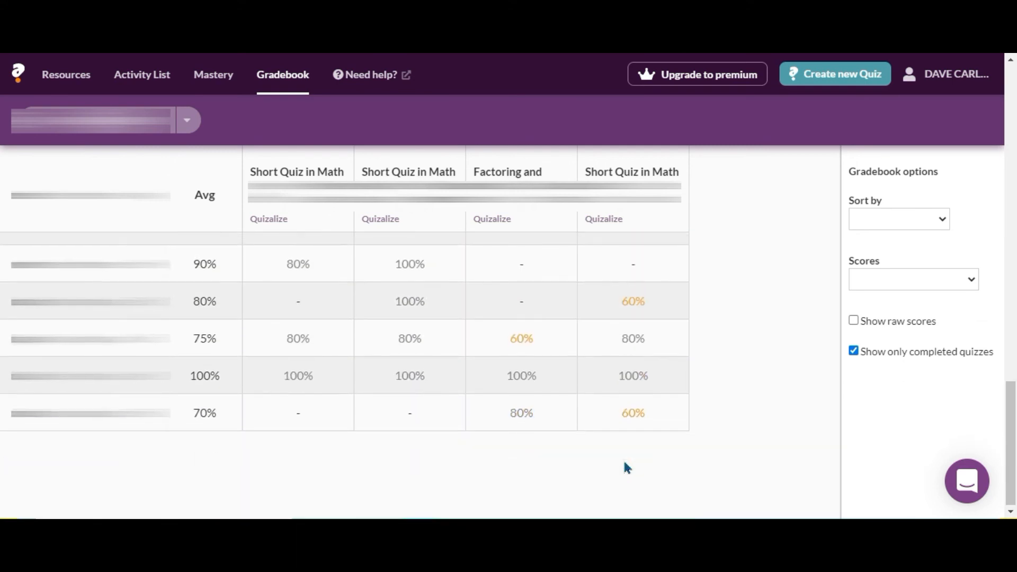
scroll(623, 459, "up", 9)
scroll(623, 467, "up", 3)
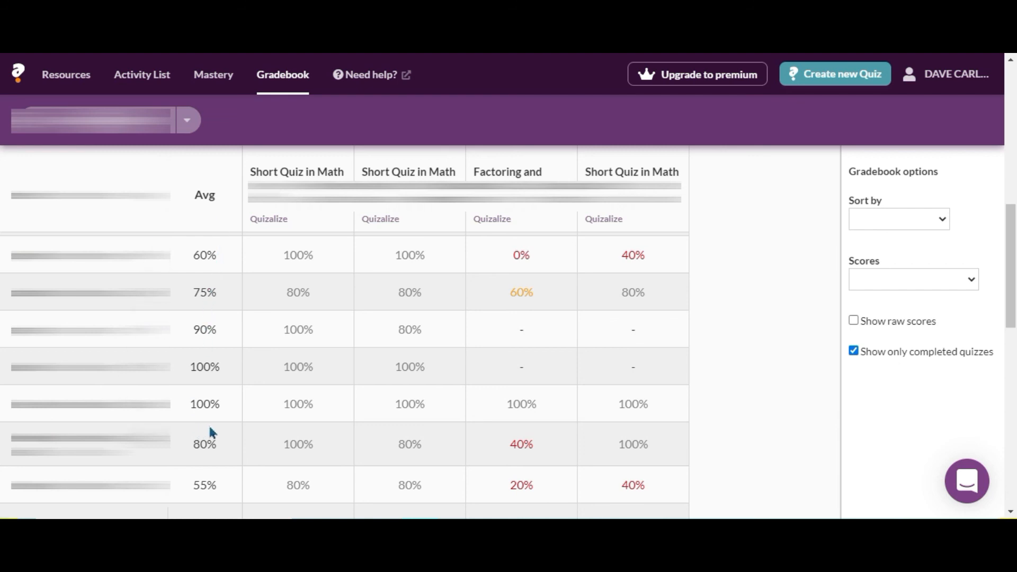
Turn on raw scores in the Gradebook options and look through the Sort by and Scores choices without changing them.
left_click(852, 324)
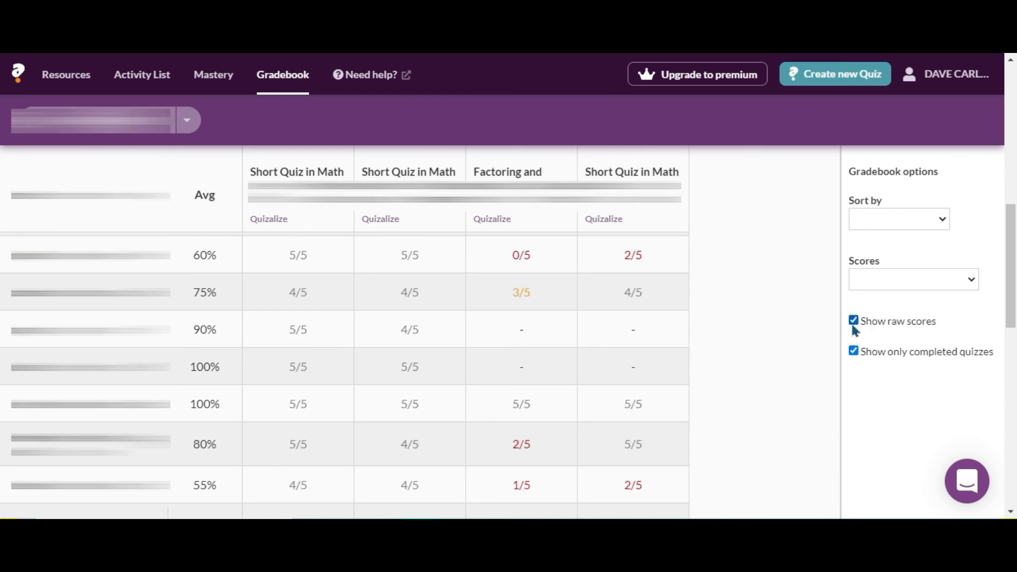
left_click(938, 221)
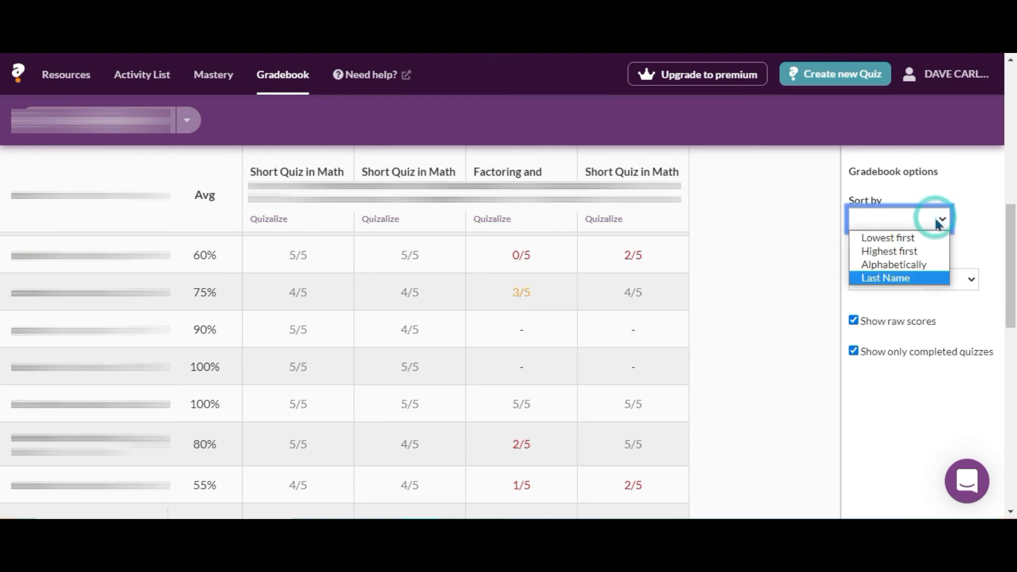
left_click(972, 282)
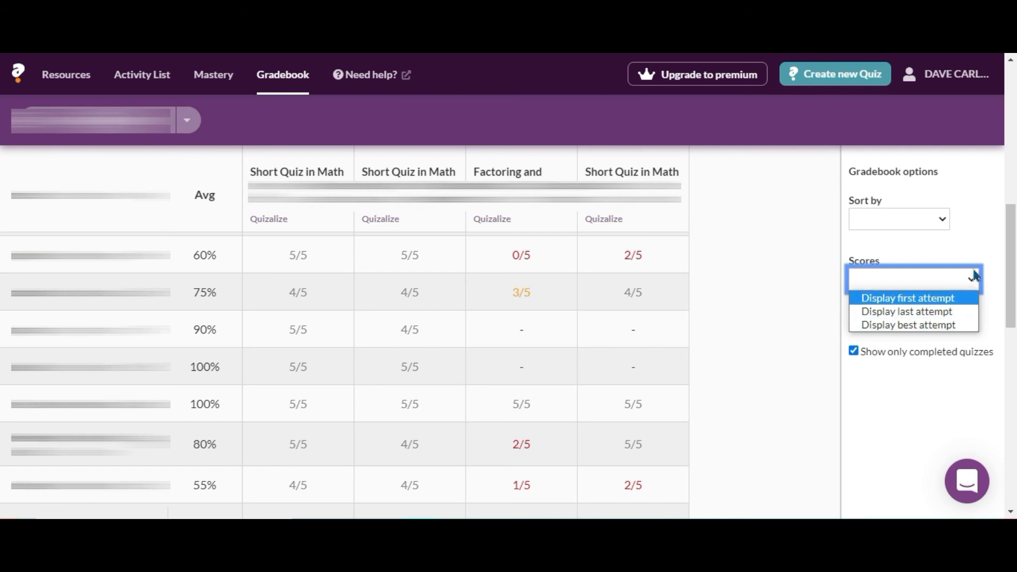
left_click(793, 284)
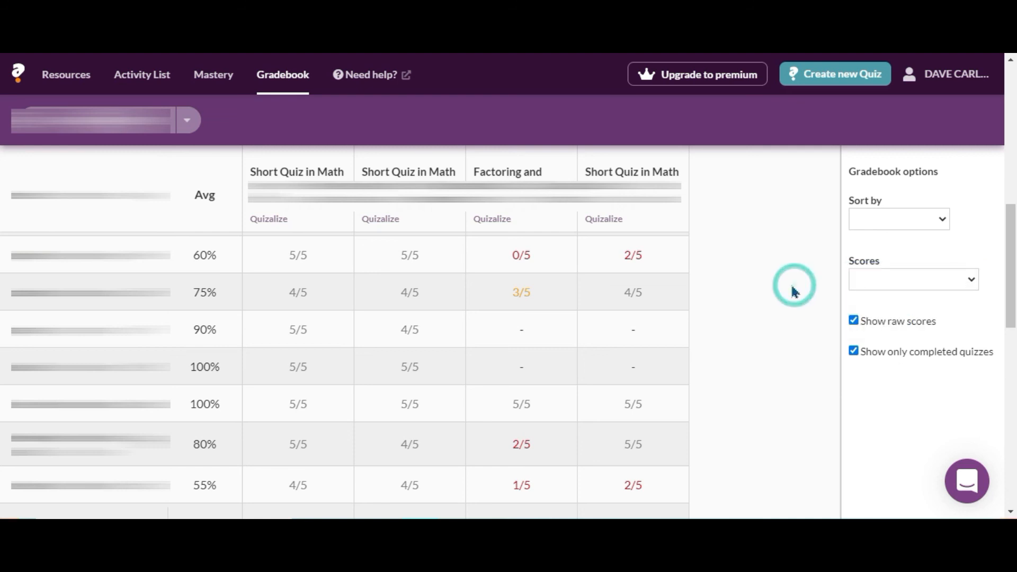
Open the Quizalize help centre and browse its article collections down to the bottom and back.
left_click(359, 79)
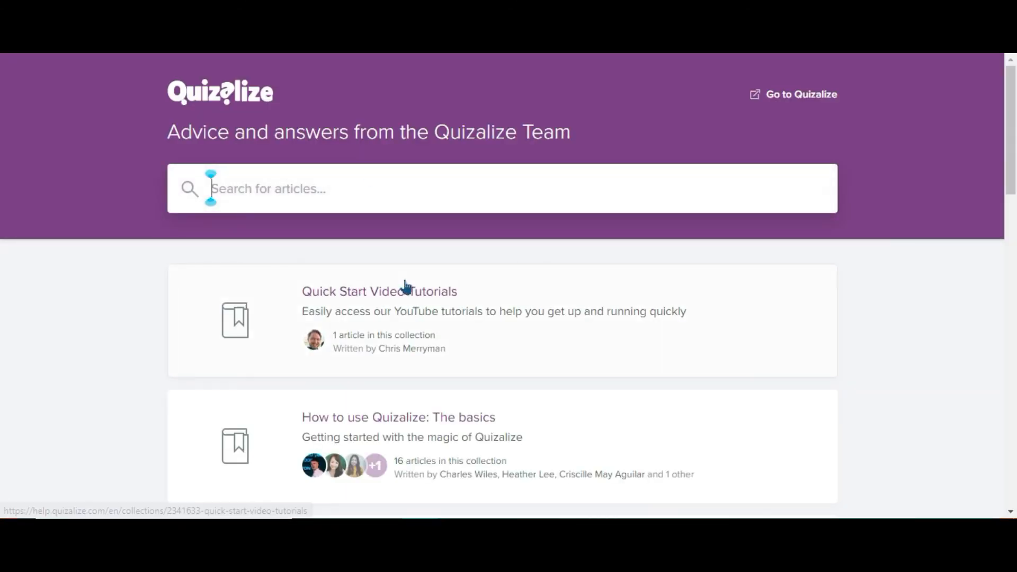
scroll(444, 306, "down", 3)
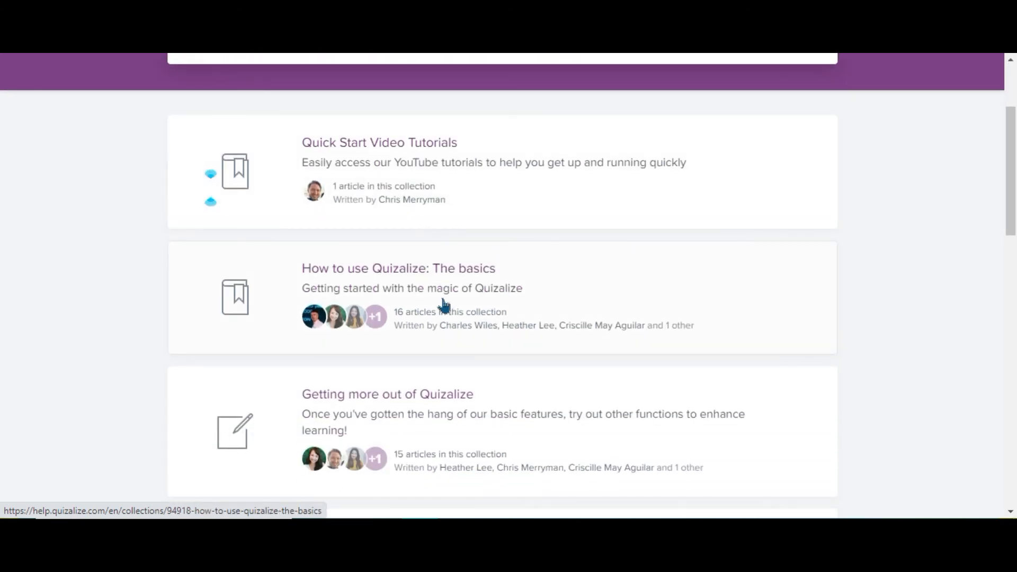
scroll(444, 306, "down", 4)
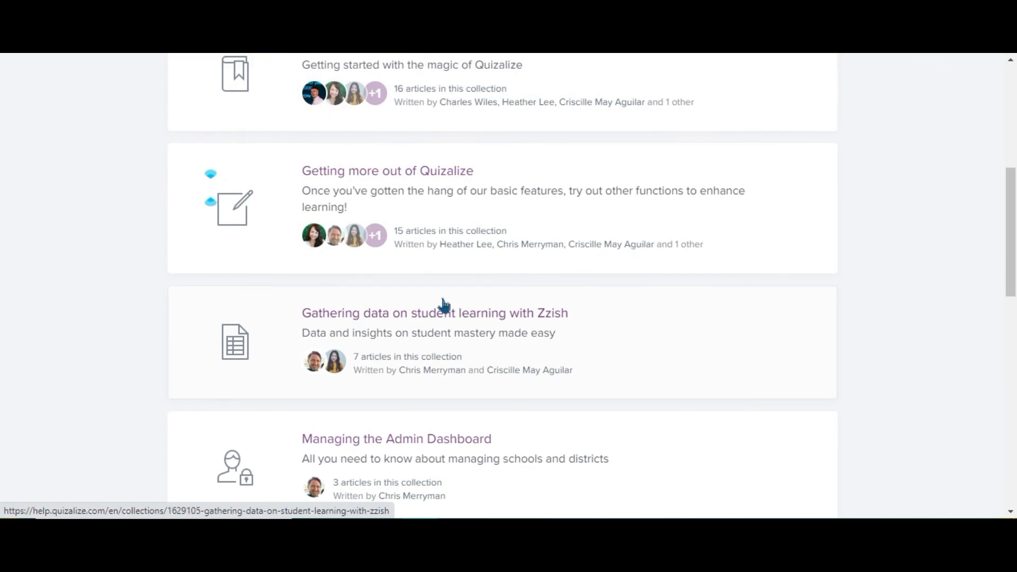
scroll(444, 306, "down", 1)
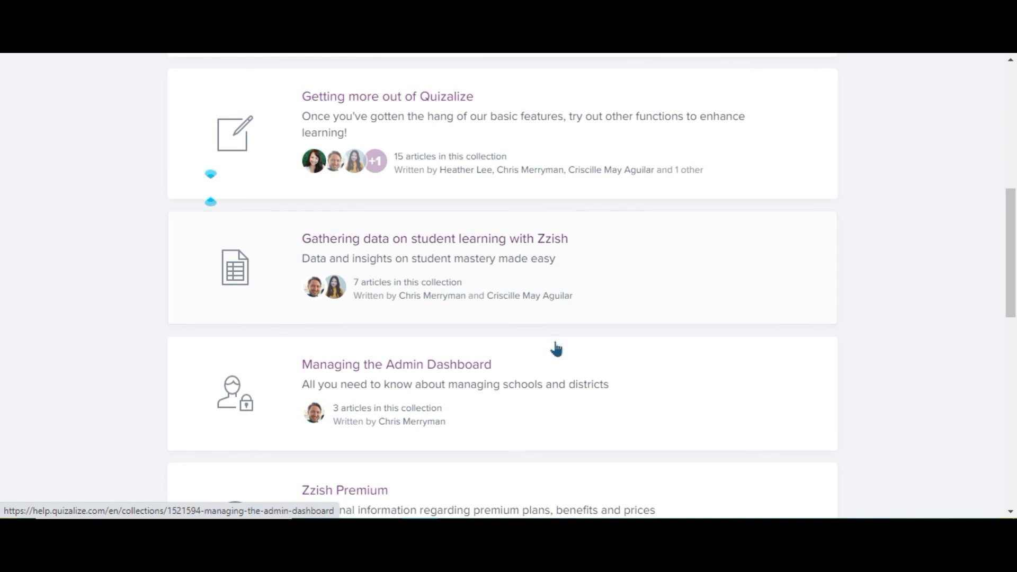
scroll(557, 348, "down", 1)
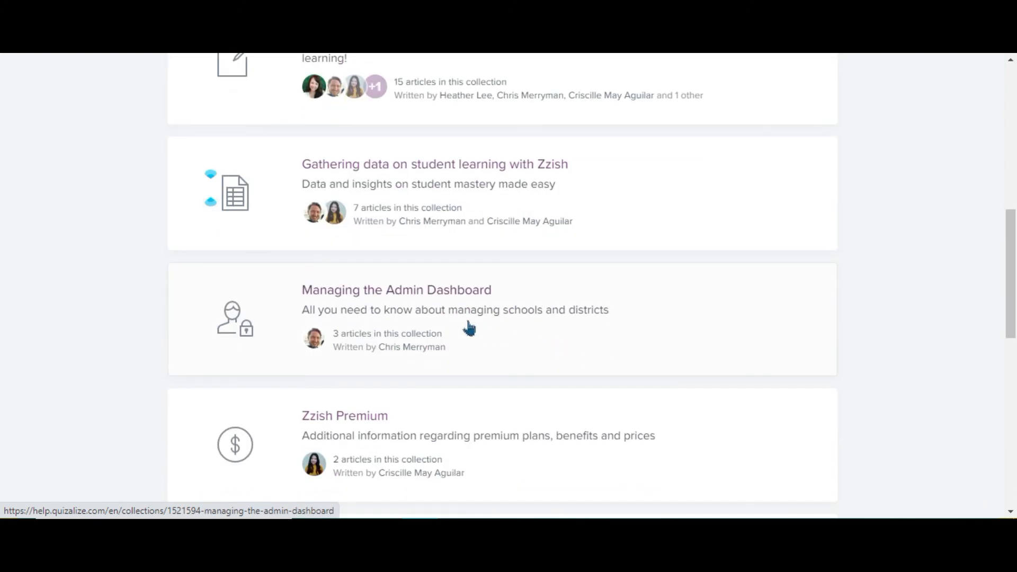
scroll(467, 328, "down", 2)
scroll(391, 313, "down", 3)
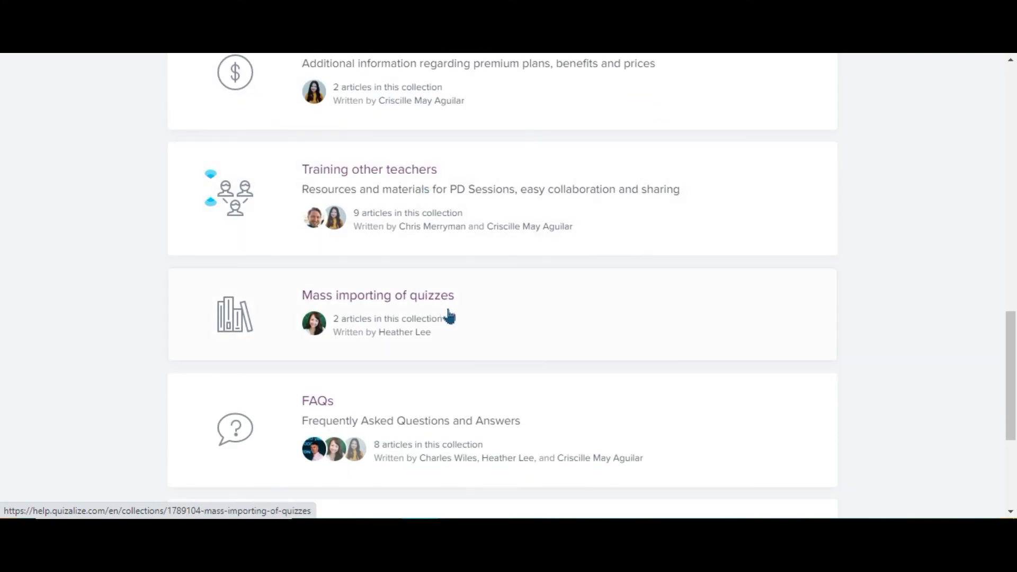
scroll(448, 316, "down", 1)
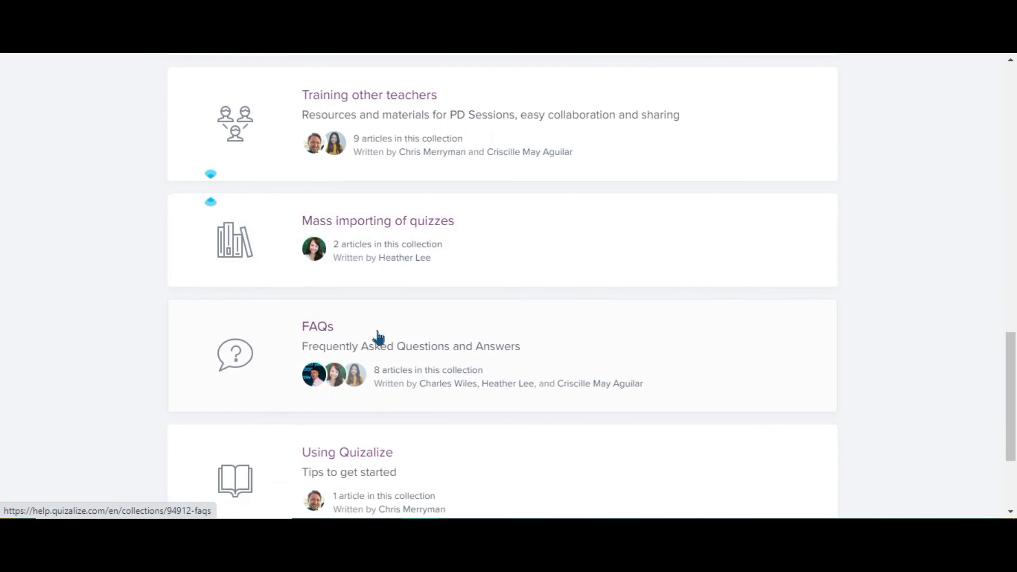
scroll(379, 338, "down", 2)
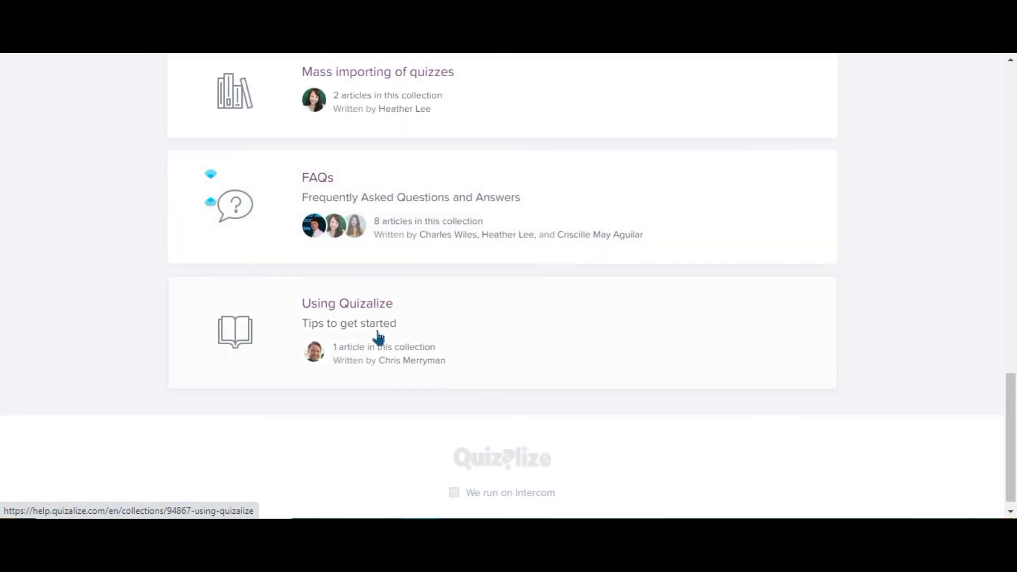
scroll(378, 338, "up", 15)
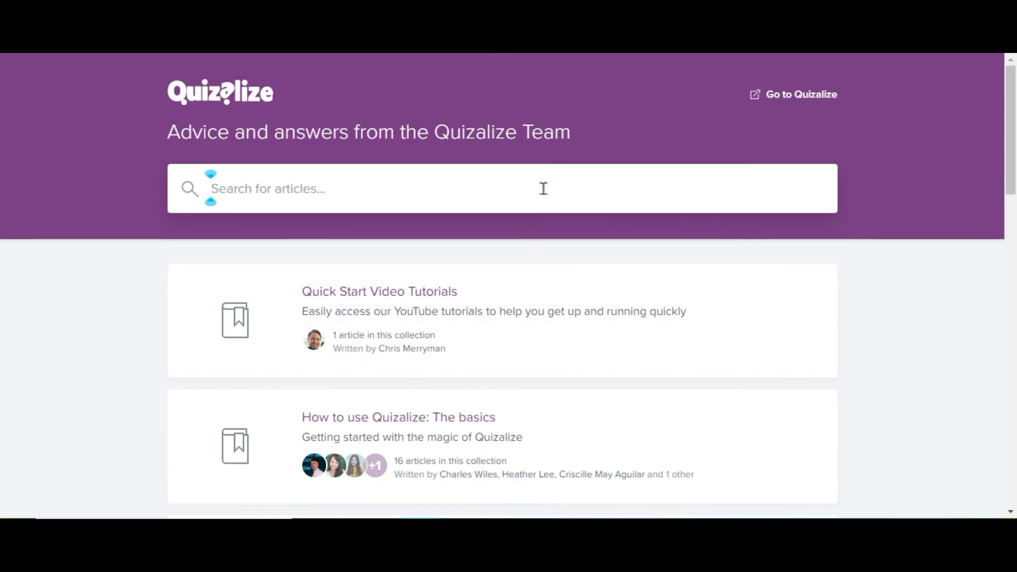
left_click(345, 177)
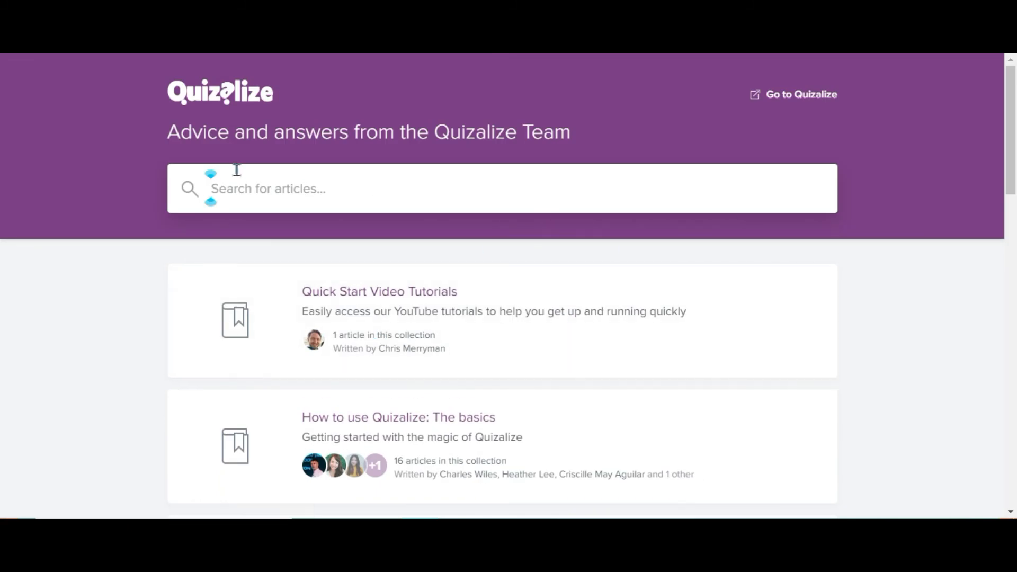